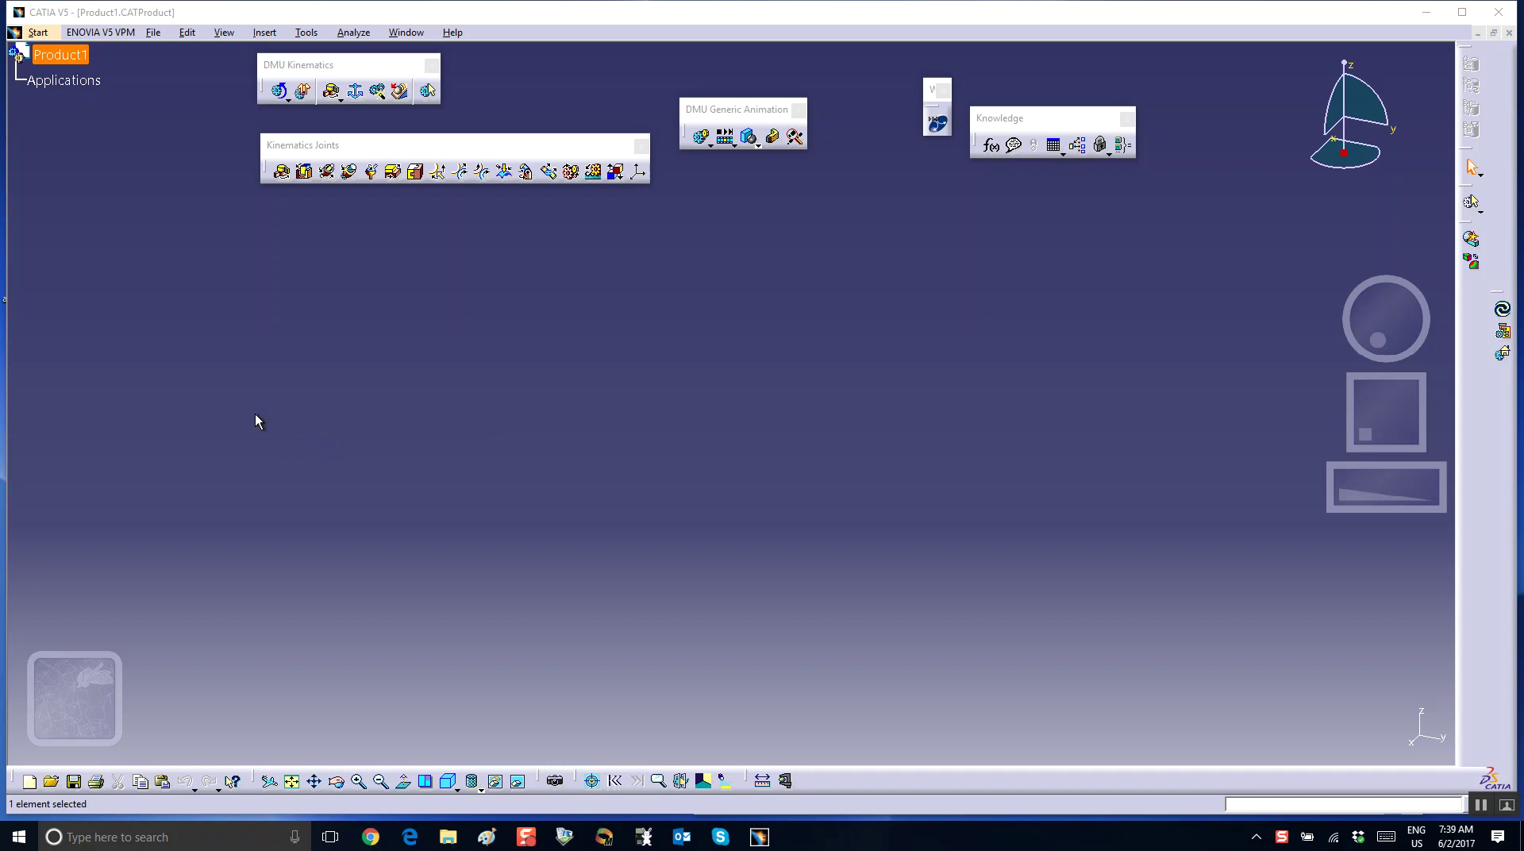
# - Insert a new part under Product1 and set its instance name and part number to 'track'
pyautogui.click(266, 33)
pyautogui.click(170, 281)
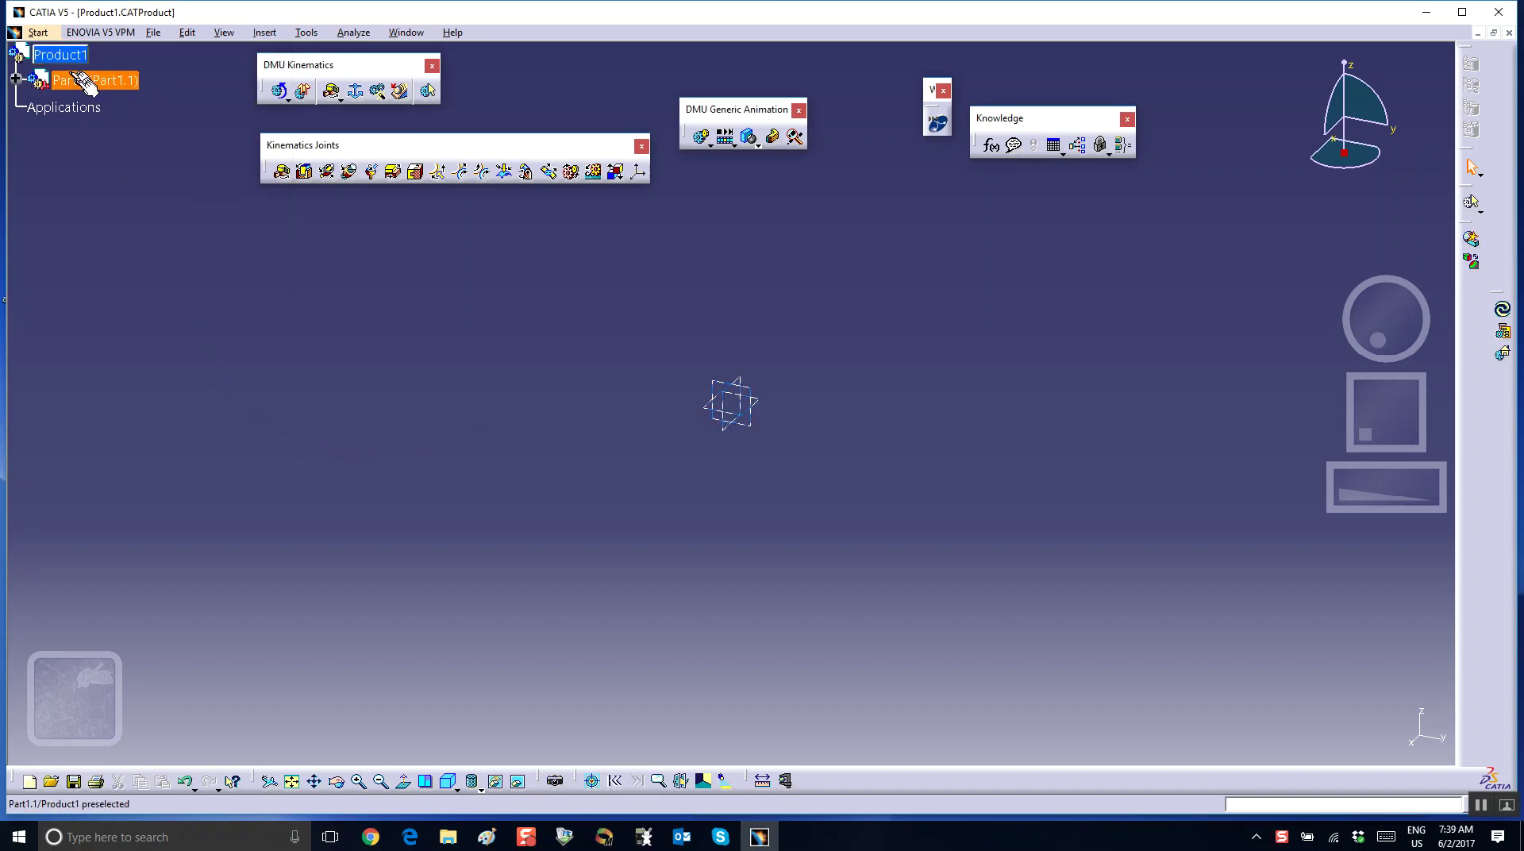
pyautogui.rightClick(88, 81)
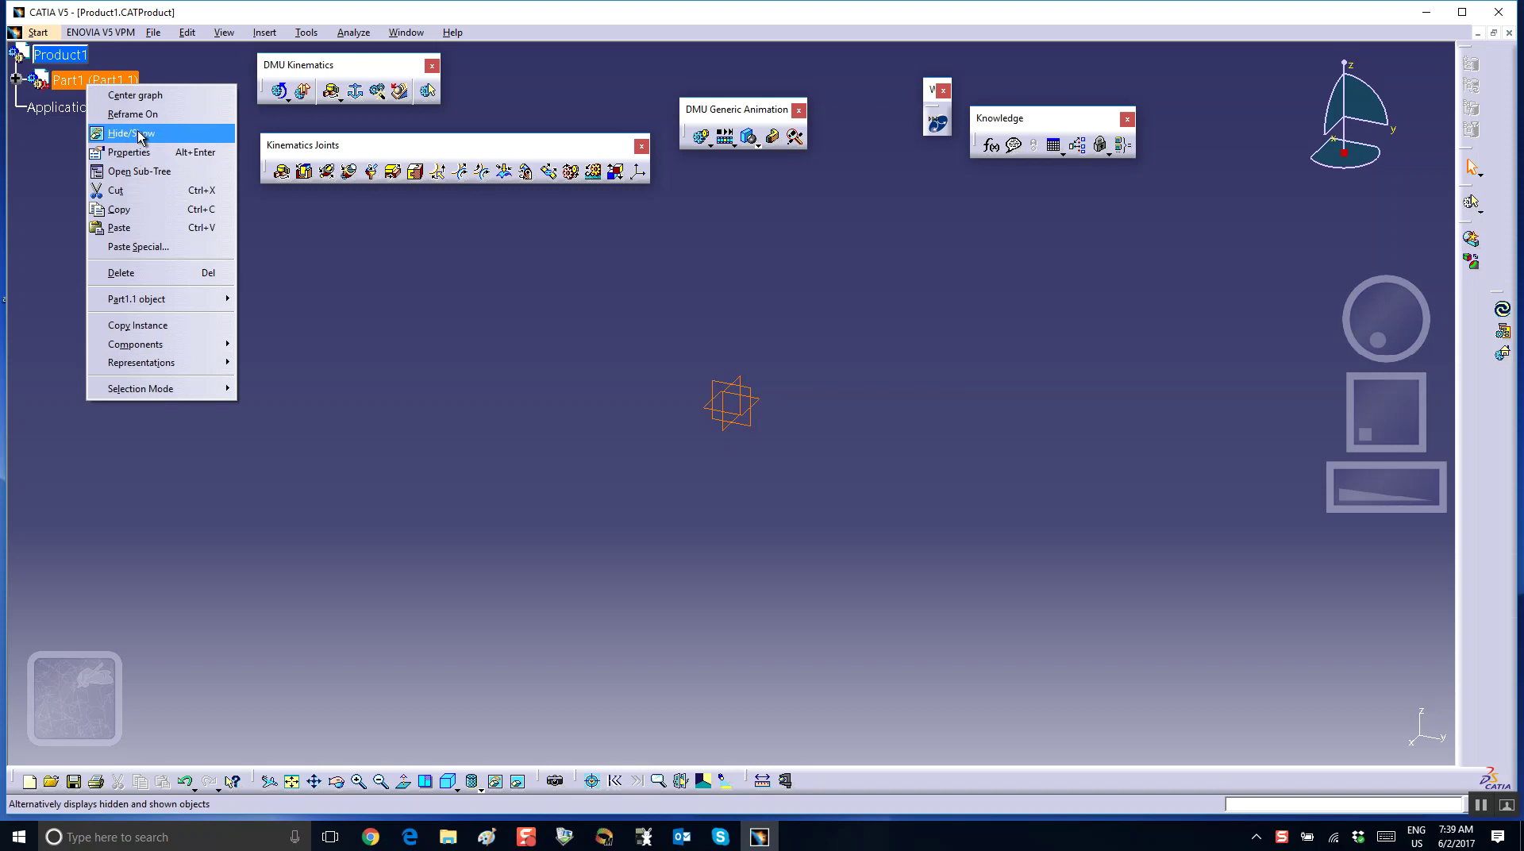
pyautogui.click(133, 152)
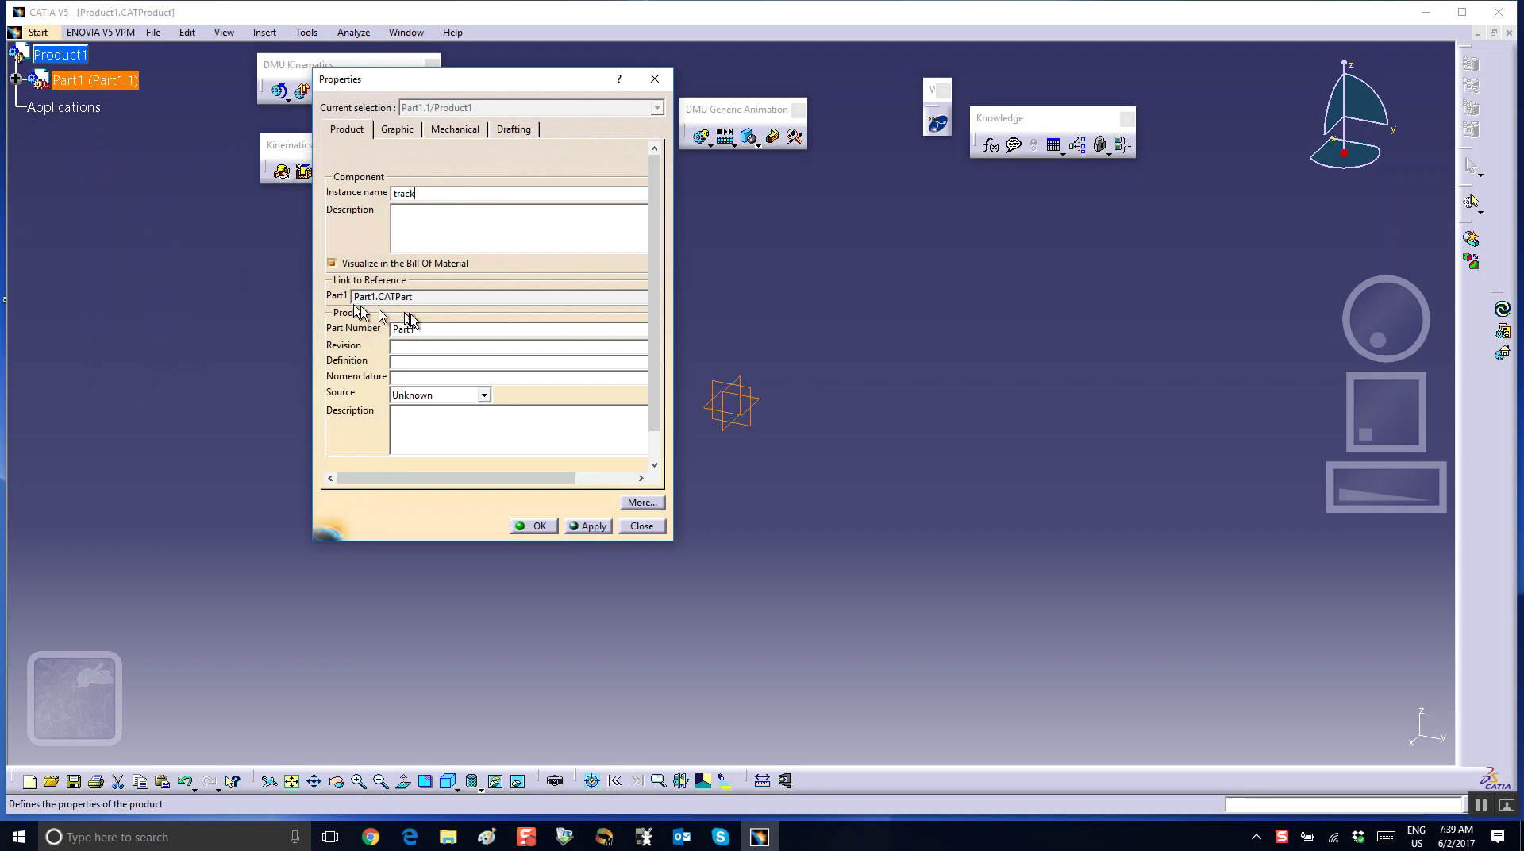
pyautogui.write('track')
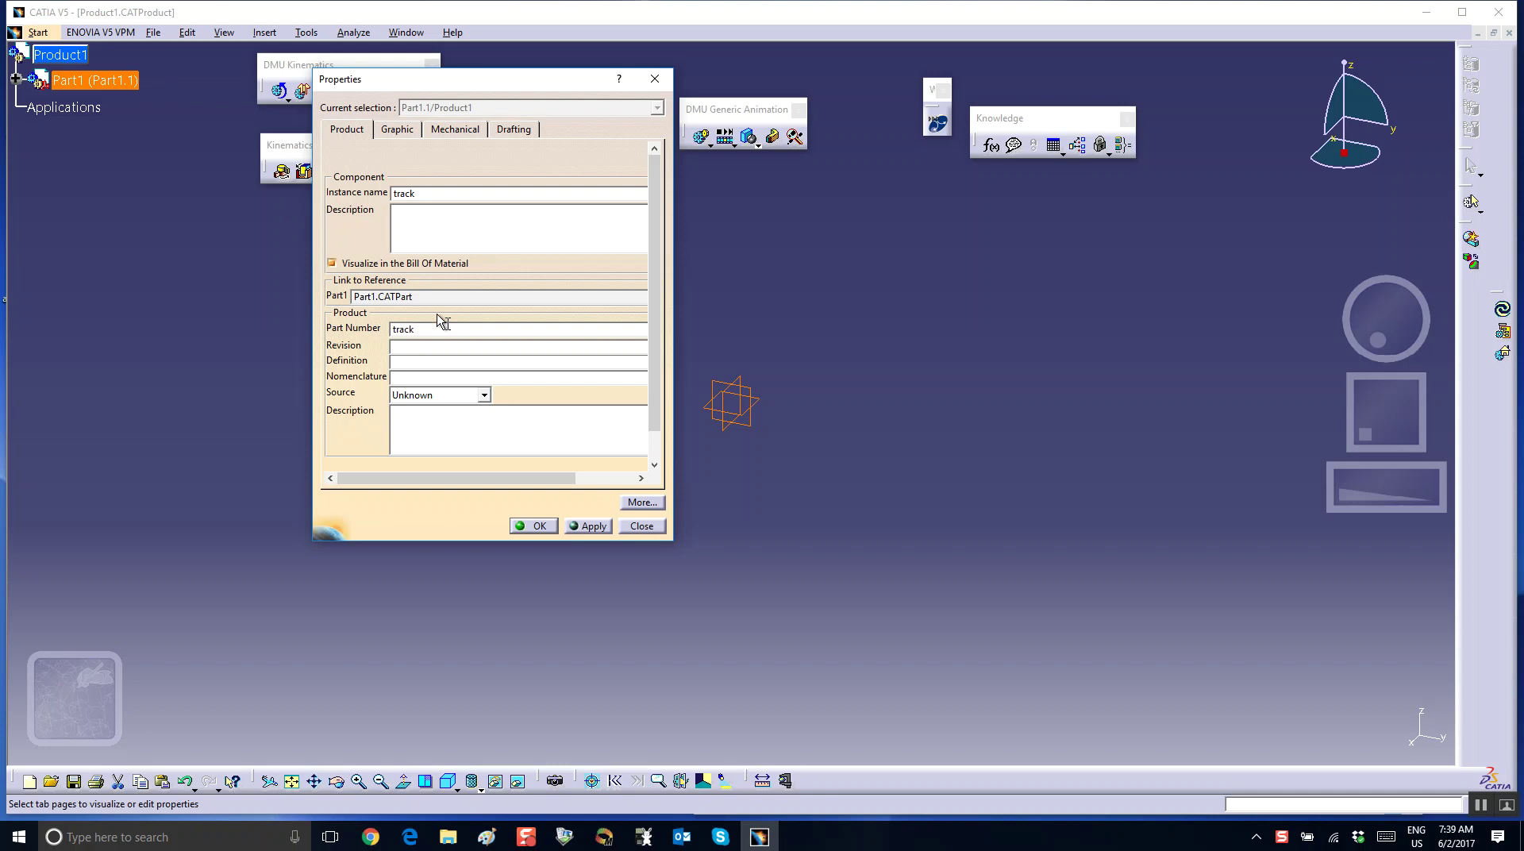
pyautogui.click(533, 525)
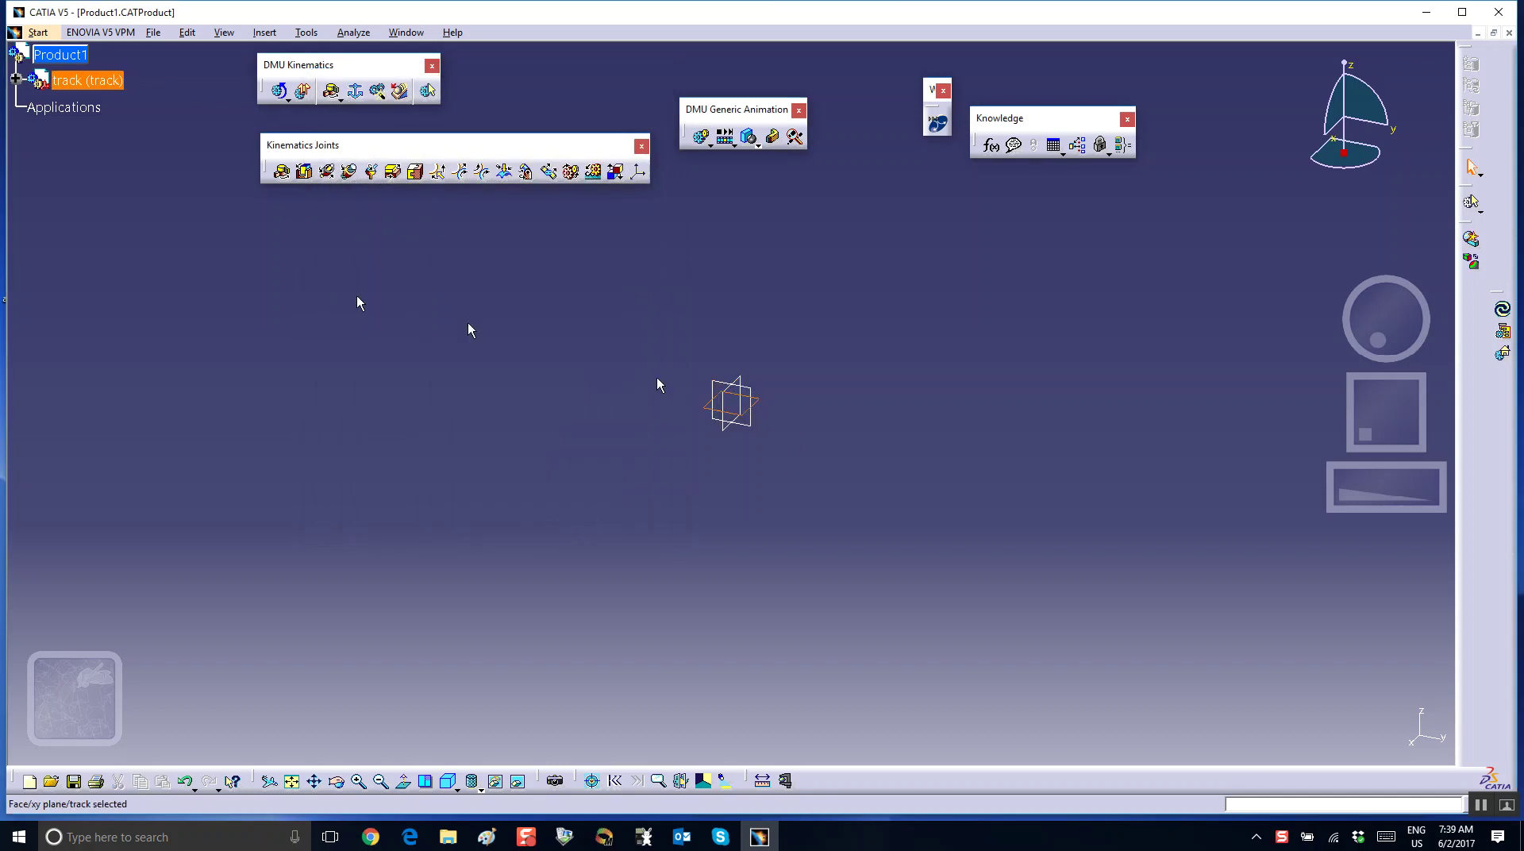
# - Activate the track part and start a sketch on its xy plane
pyautogui.click(15, 78)
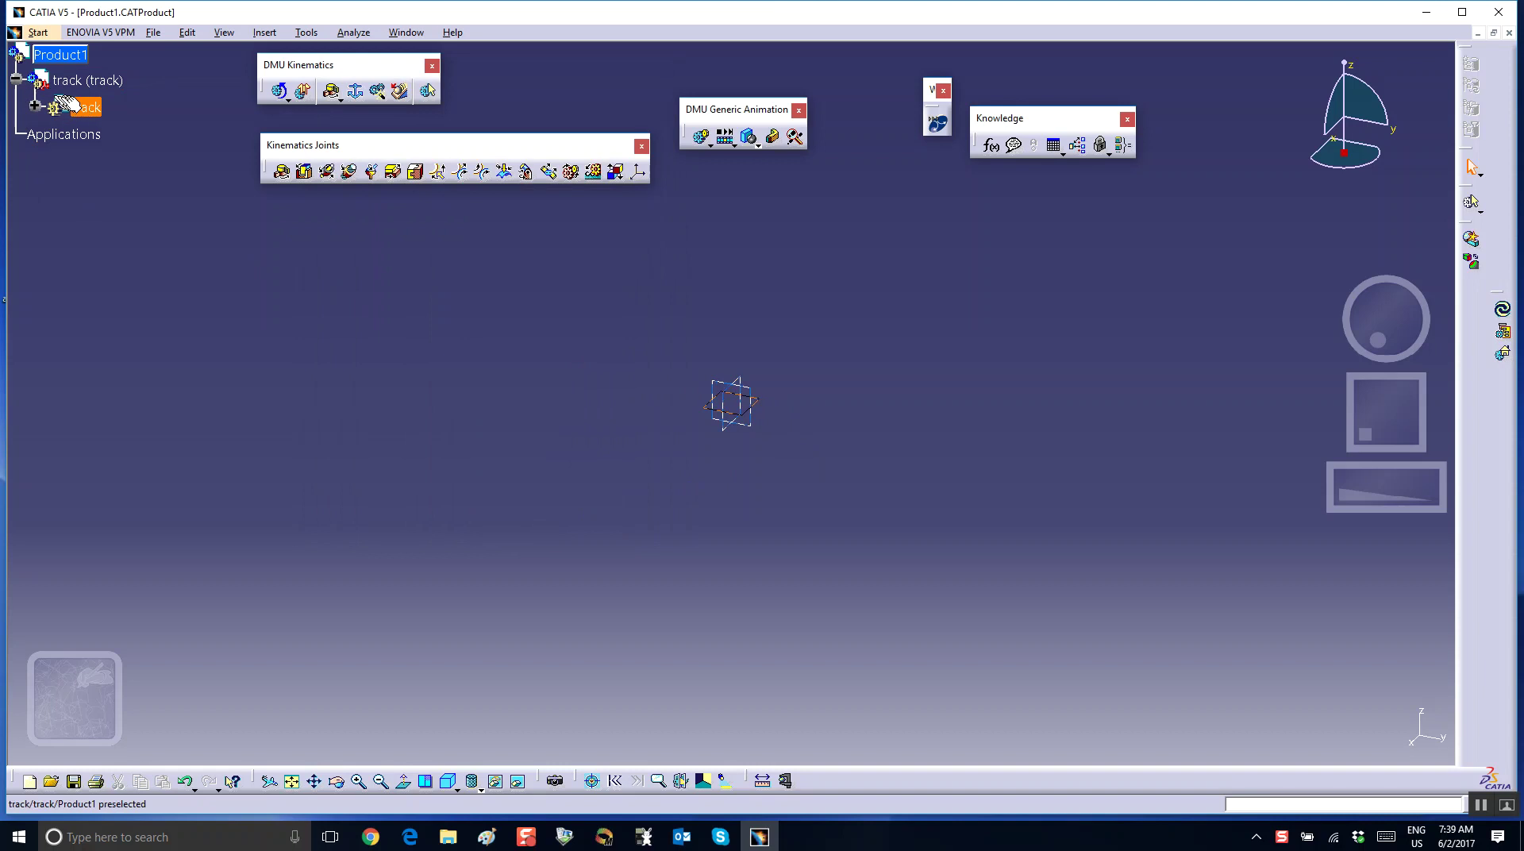
pyautogui.click(34, 105)
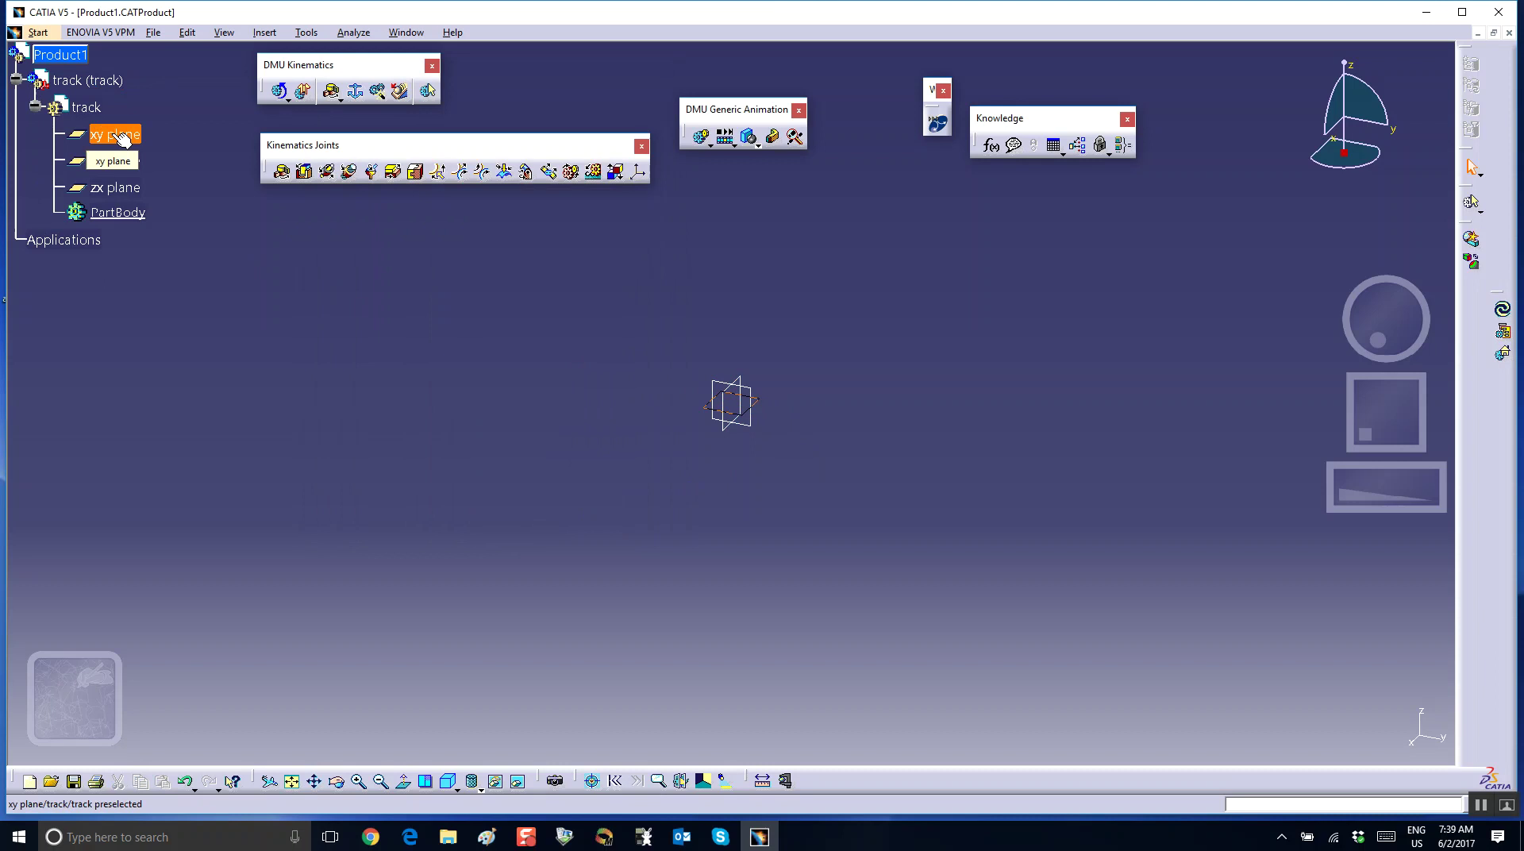
pyautogui.doubleClick(86, 107)
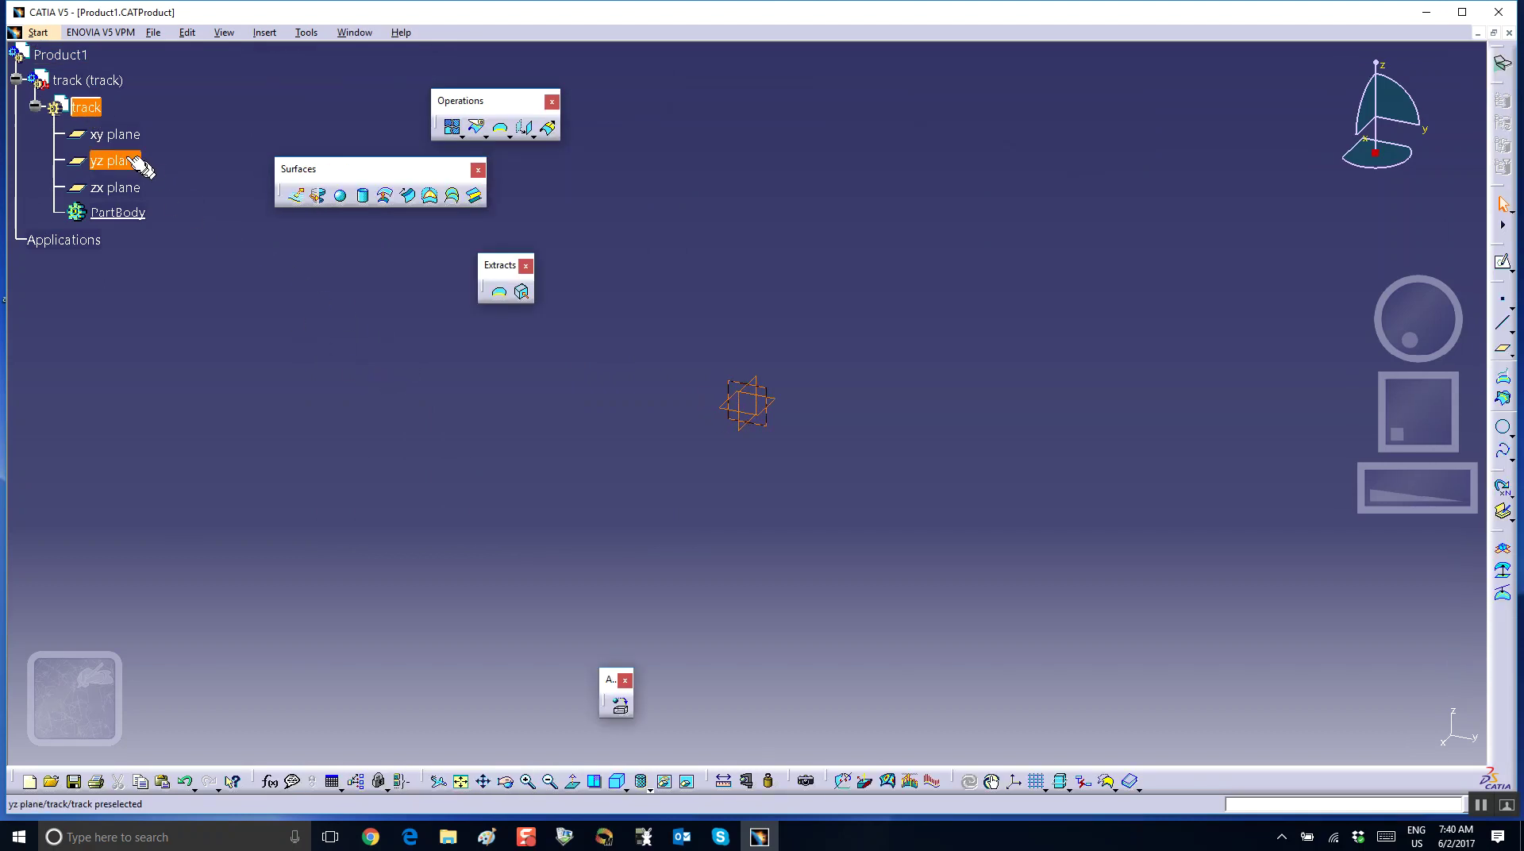
pyautogui.click(115, 134)
pyautogui.click(1494, 268)
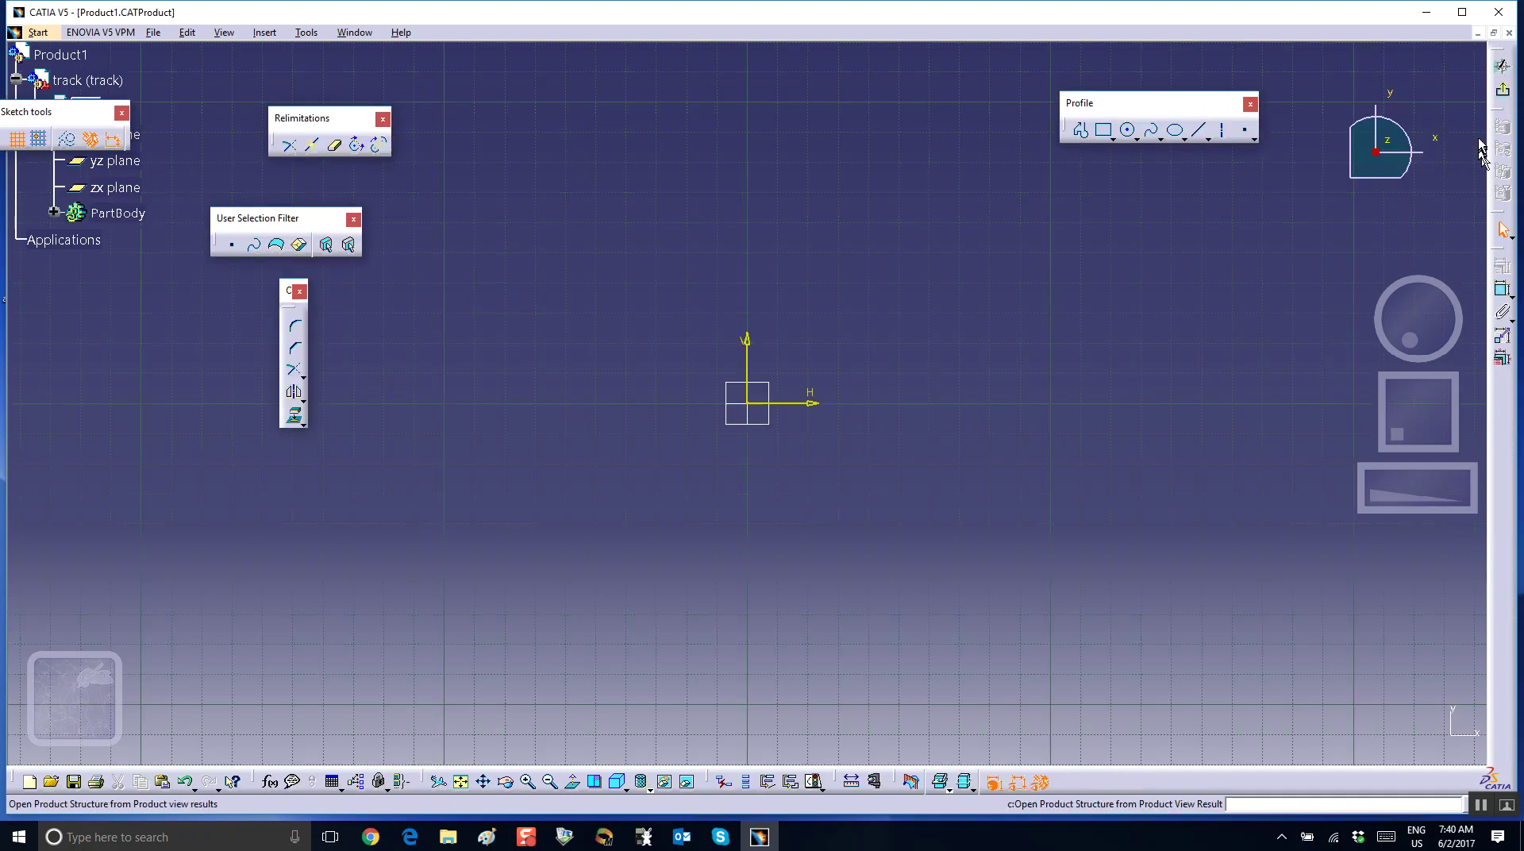
# - Draw a circle left of the origin and exit the sketcher
pyautogui.click(1130, 132)
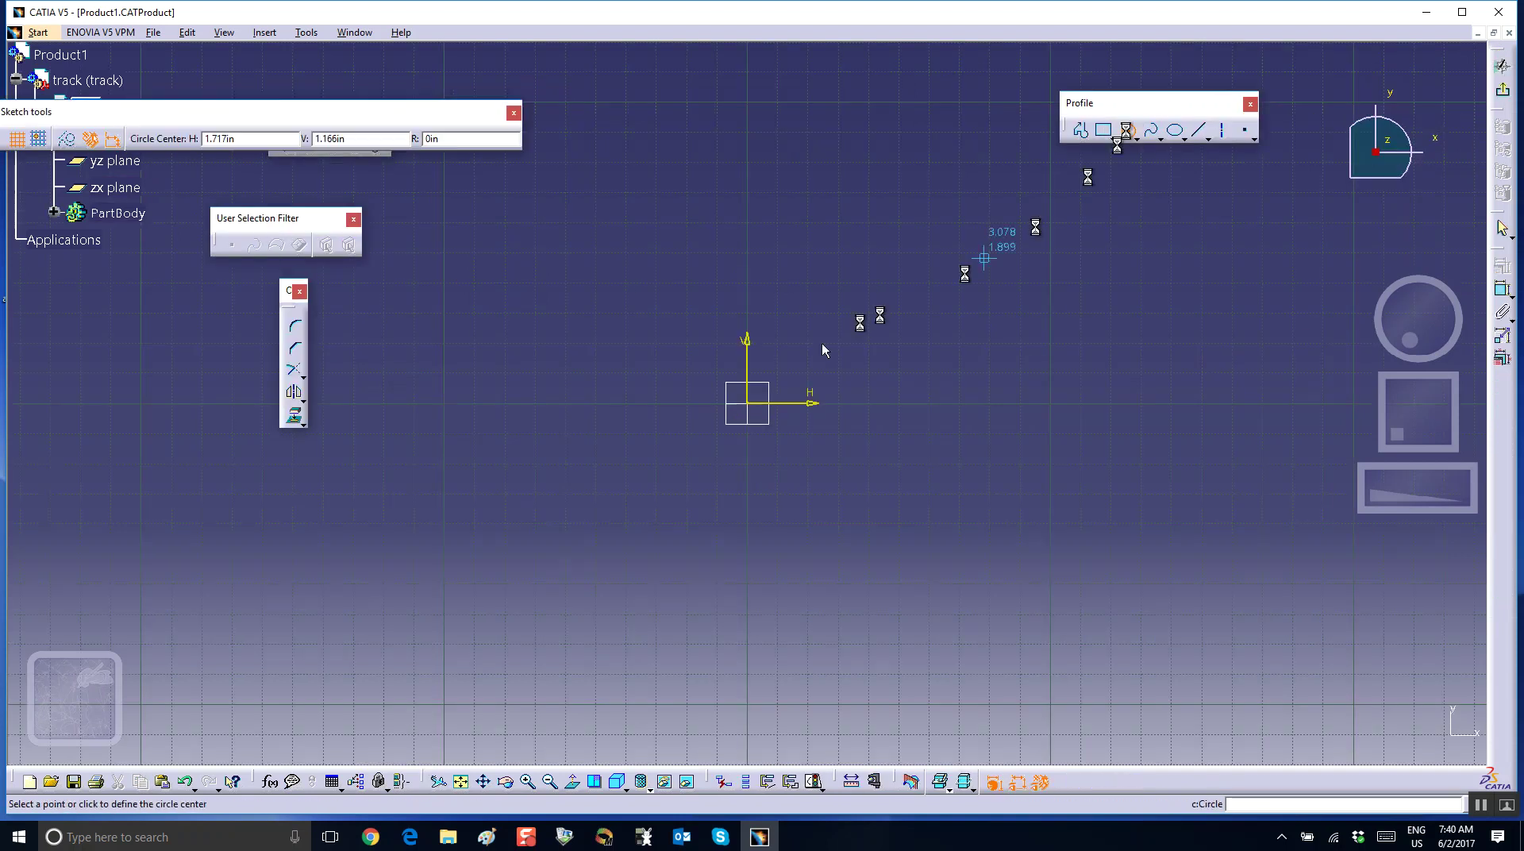
pyautogui.click(513, 470)
pyautogui.click(700, 602)
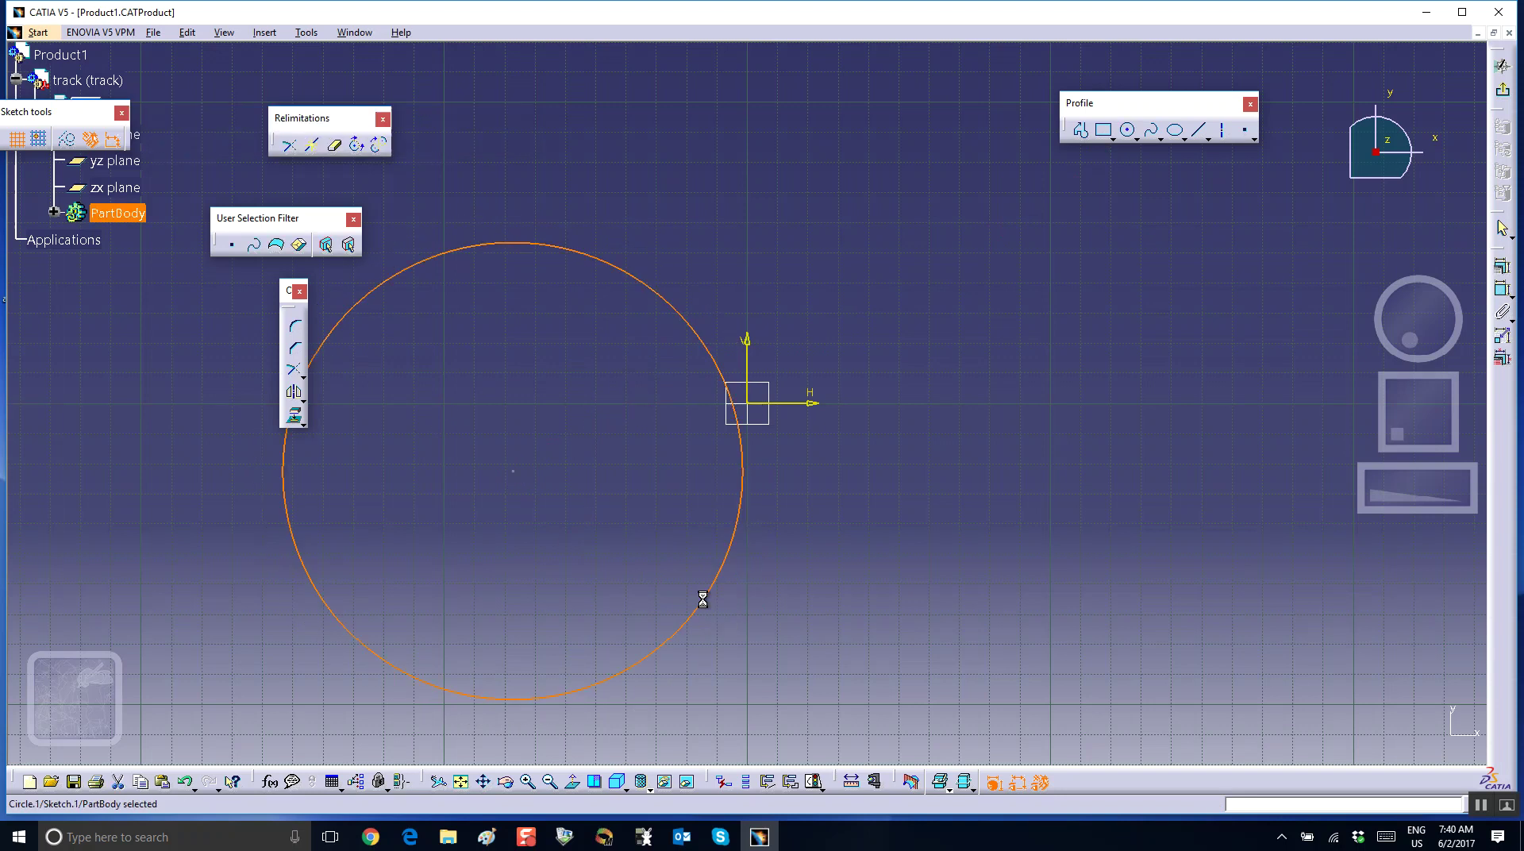
pyautogui.click(1503, 93)
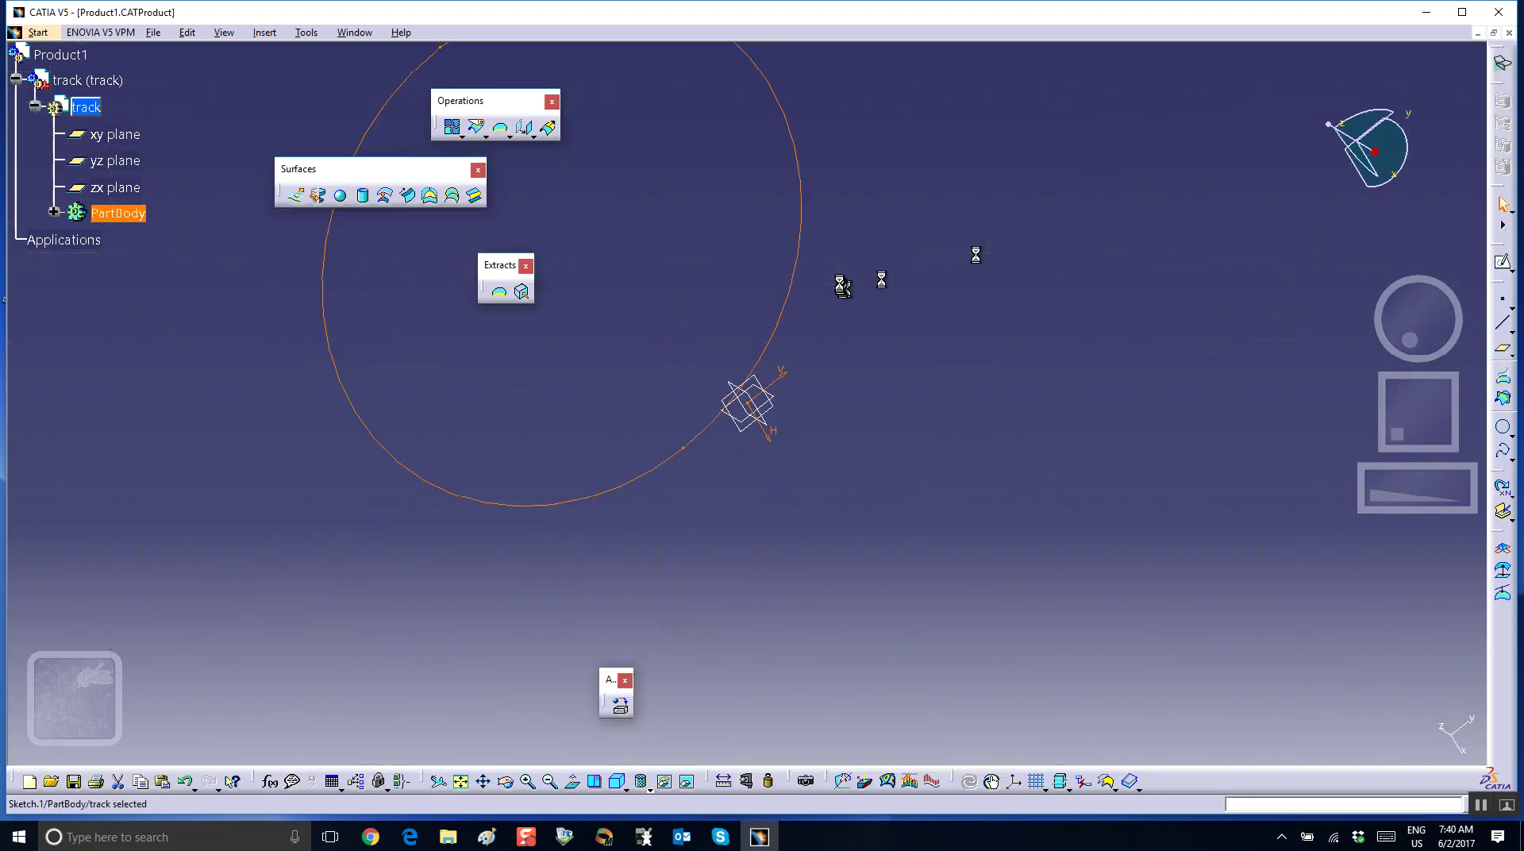
# - Switch to Part Design and pad the circle sketch into a solid disc, Pad.1
pyautogui.click(37, 33)
pyautogui.moveTo(70, 72)
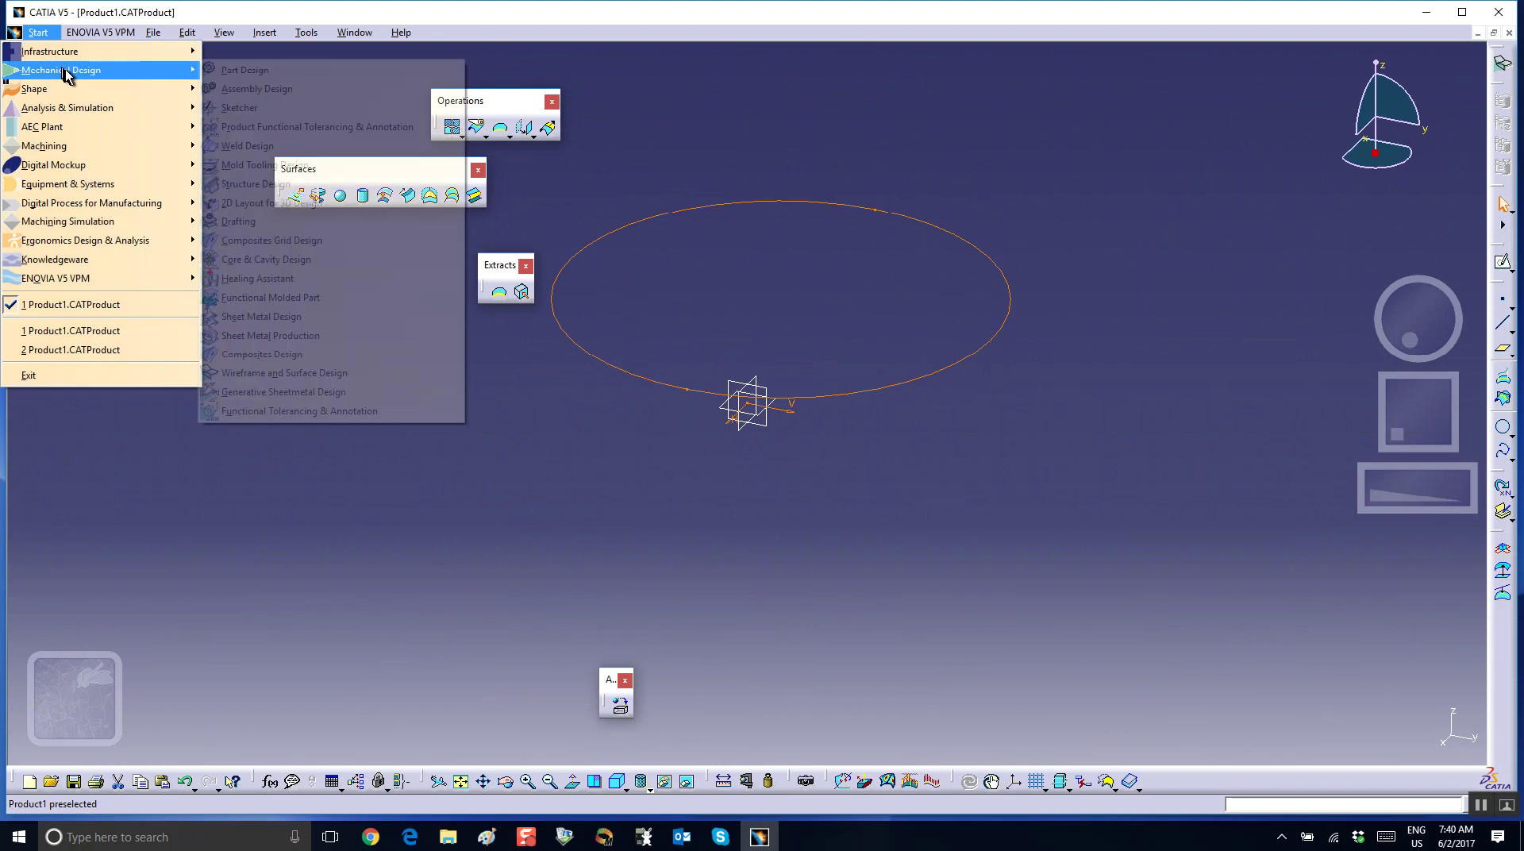
pyautogui.click(244, 70)
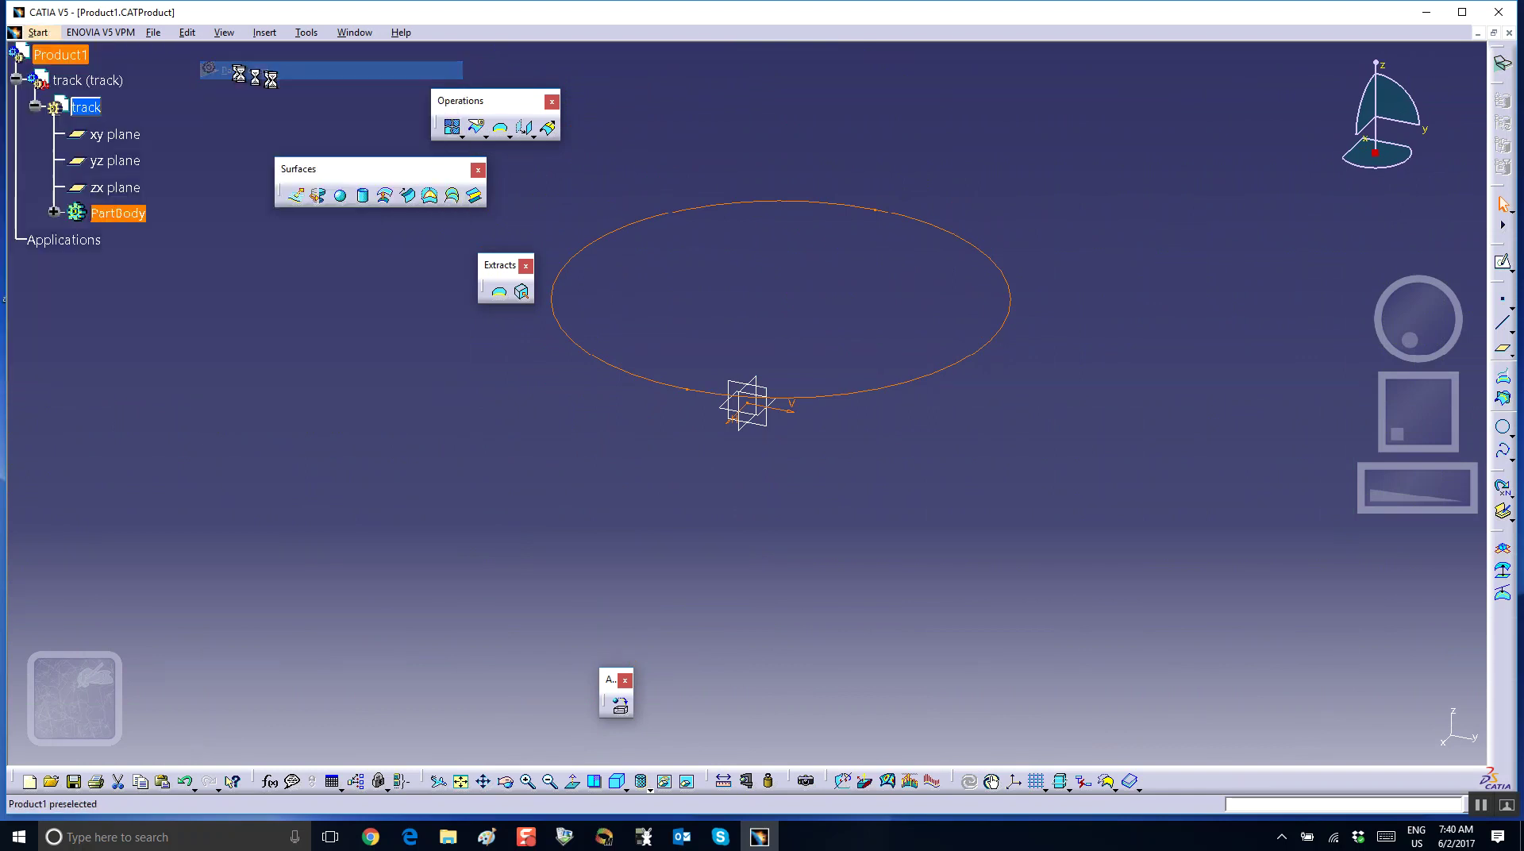
pyautogui.click(732, 212)
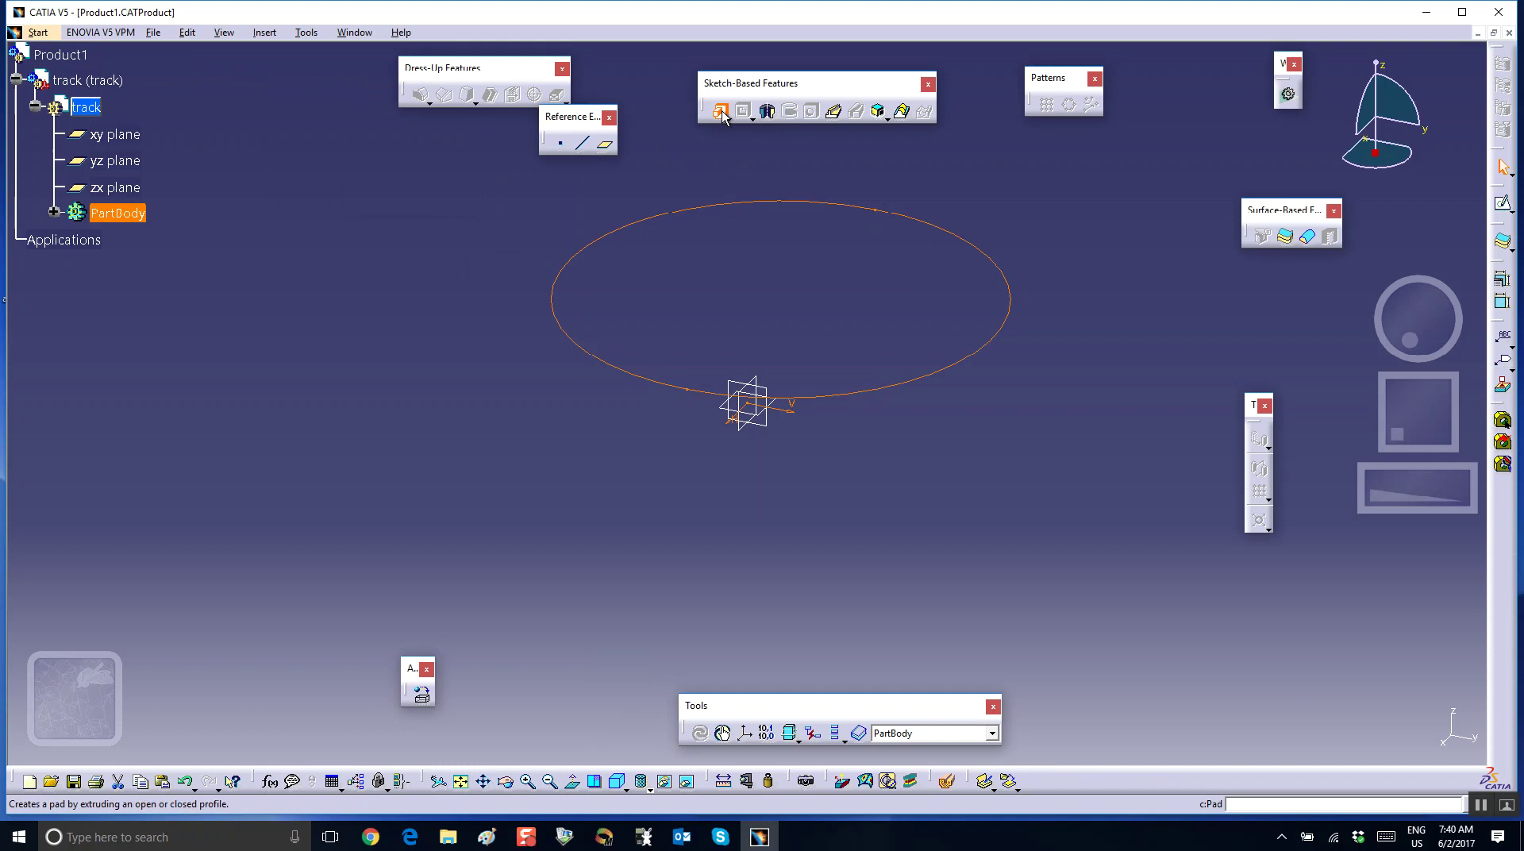
pyautogui.click(719, 110)
pyautogui.click(335, 485)
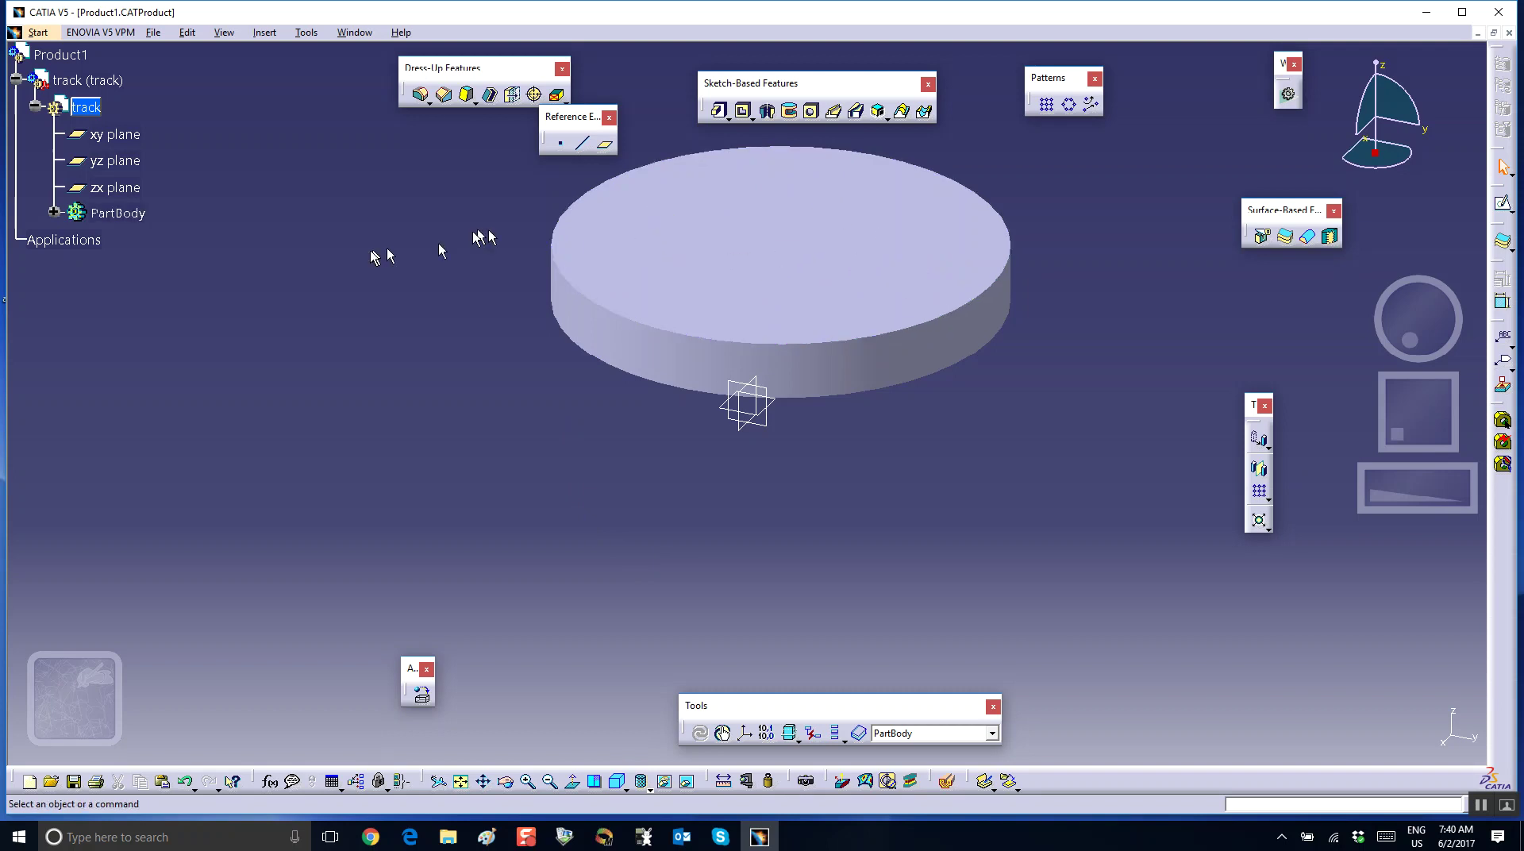
# - Create an On-plane point on the disc's top face near its back edge, then reactivate Product1
pyautogui.click(561, 145)
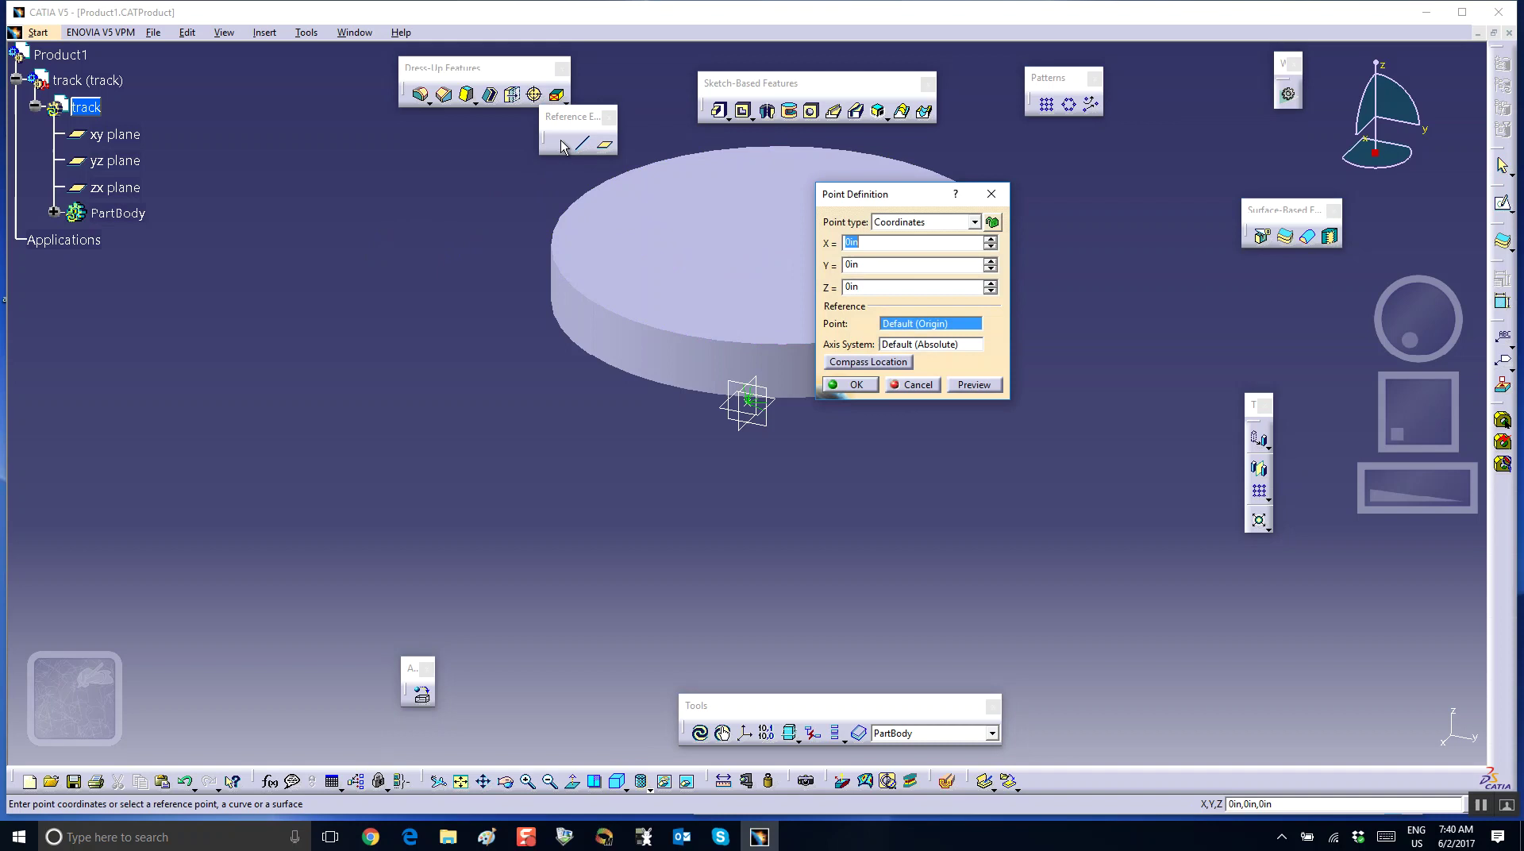
pyautogui.click(976, 222)
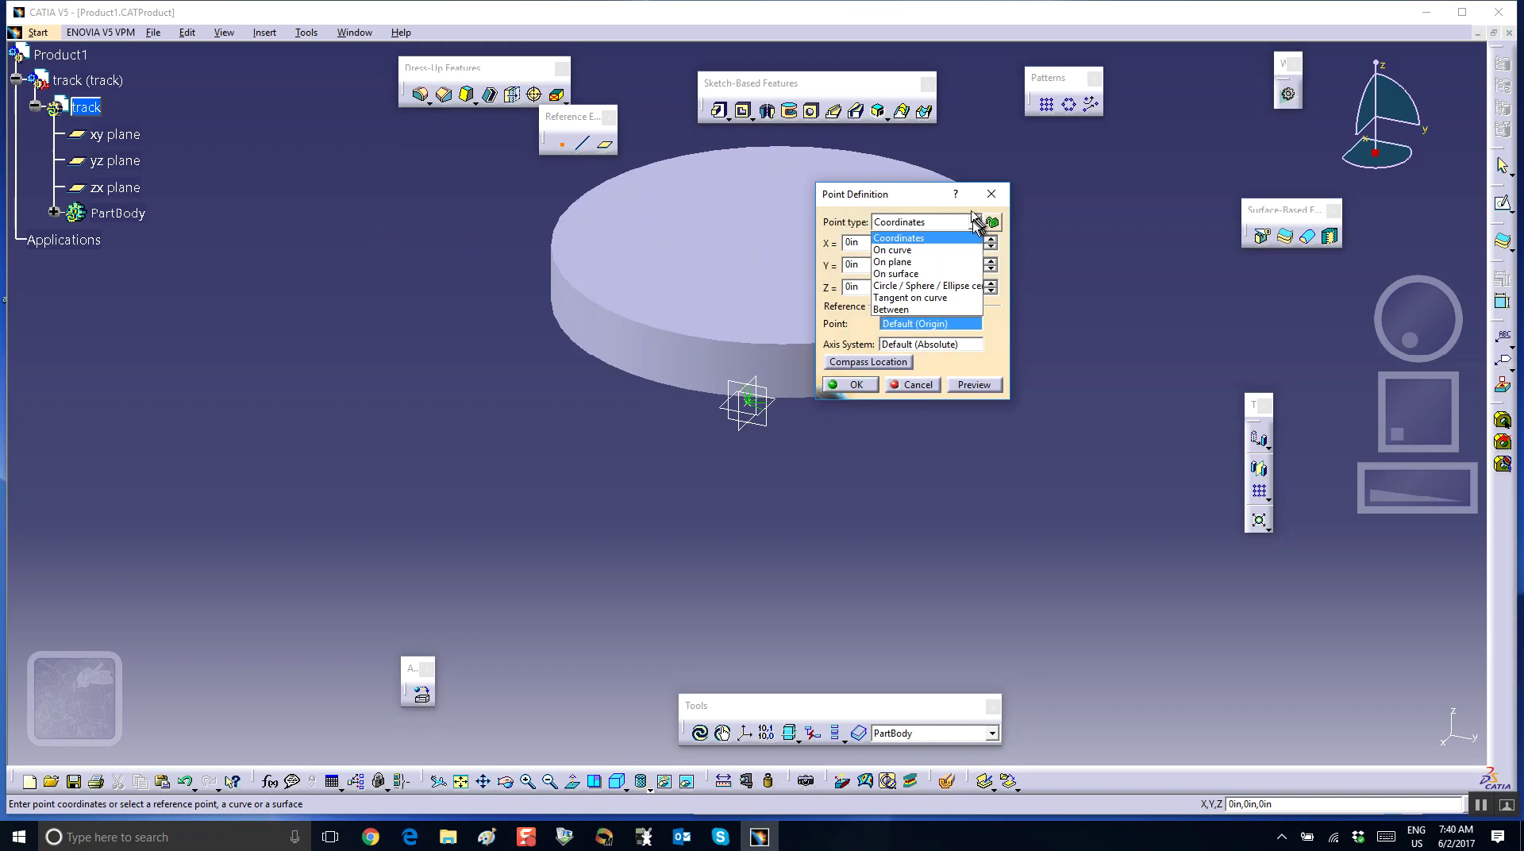
pyautogui.click(940, 262)
pyautogui.click(753, 259)
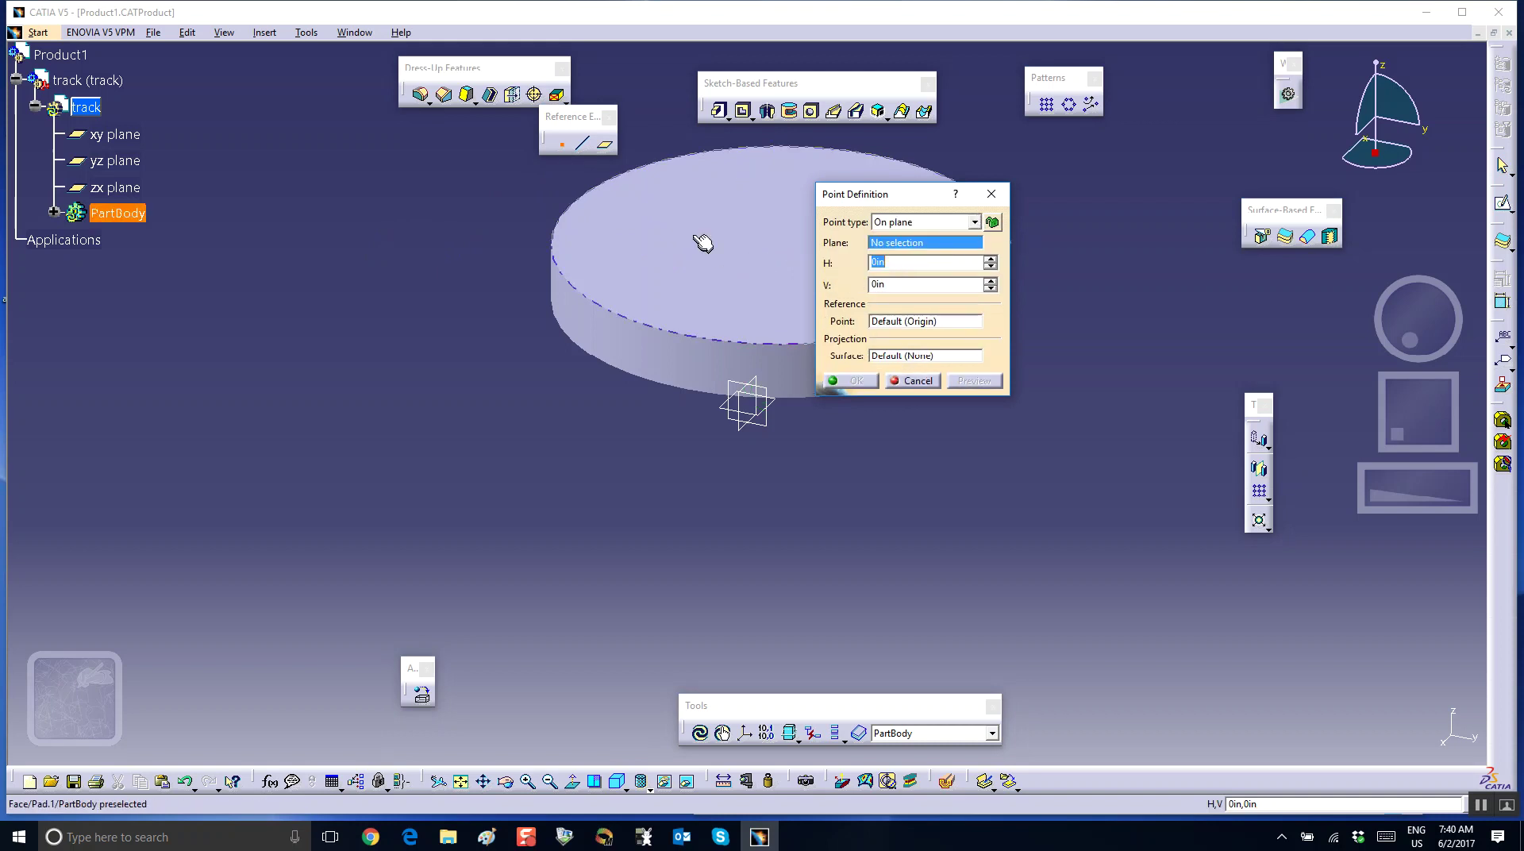
pyautogui.click(733, 211)
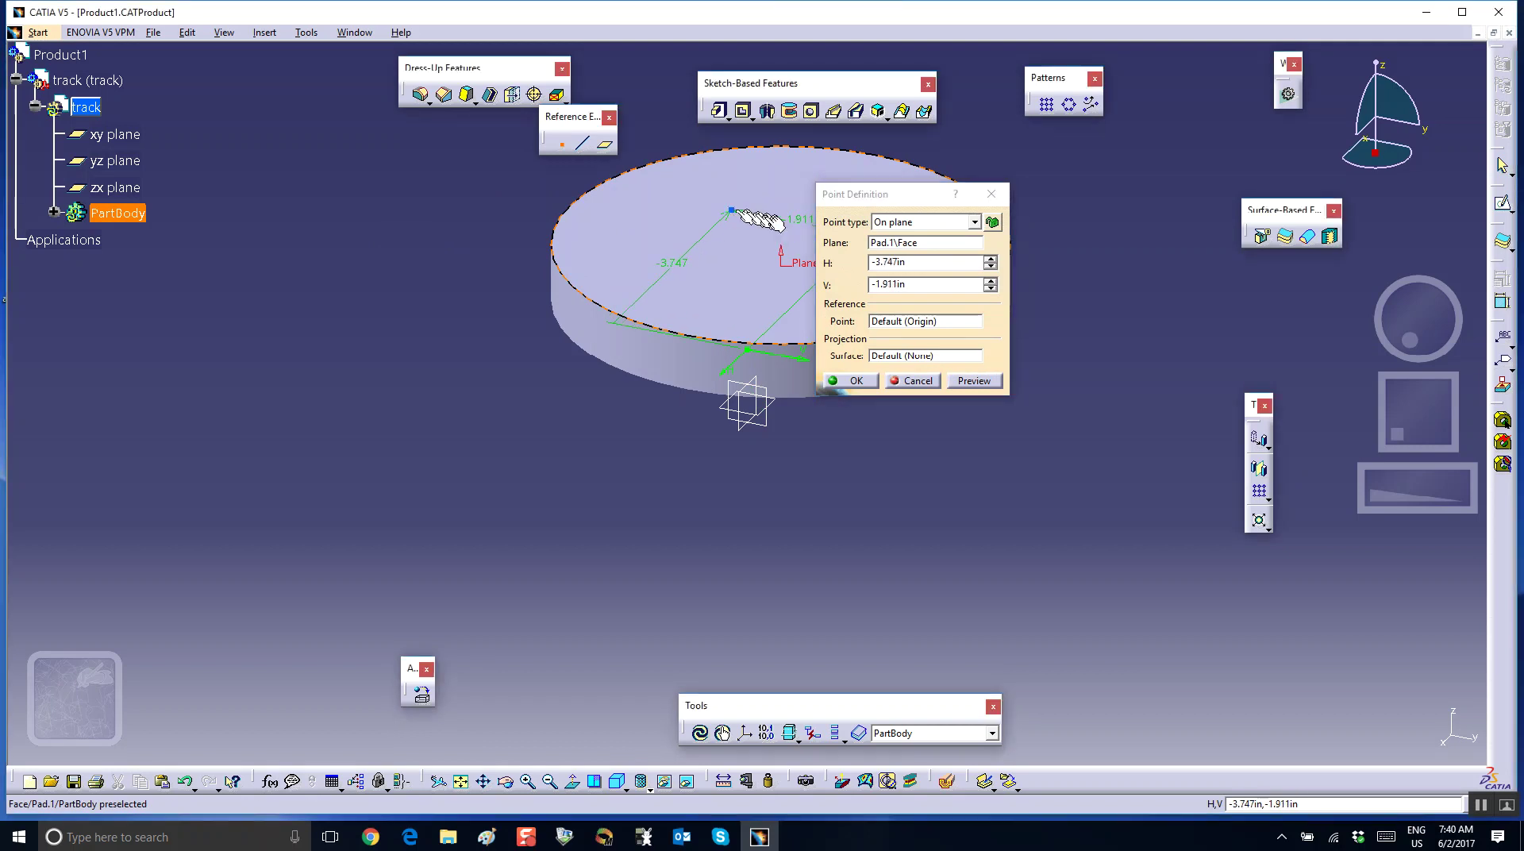
pyautogui.click(850, 380)
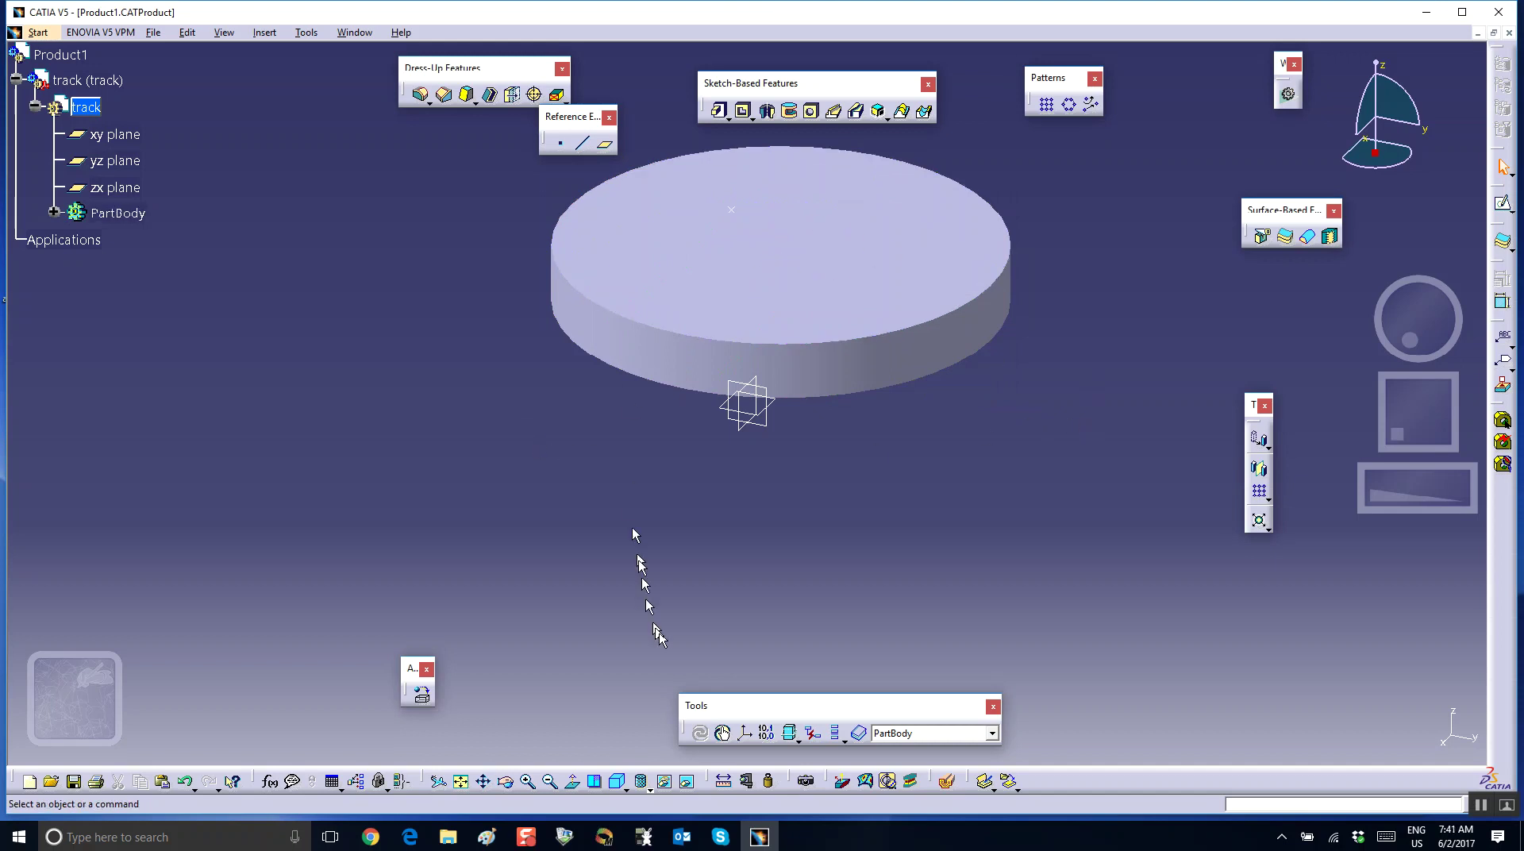
pyautogui.doubleClick(80, 56)
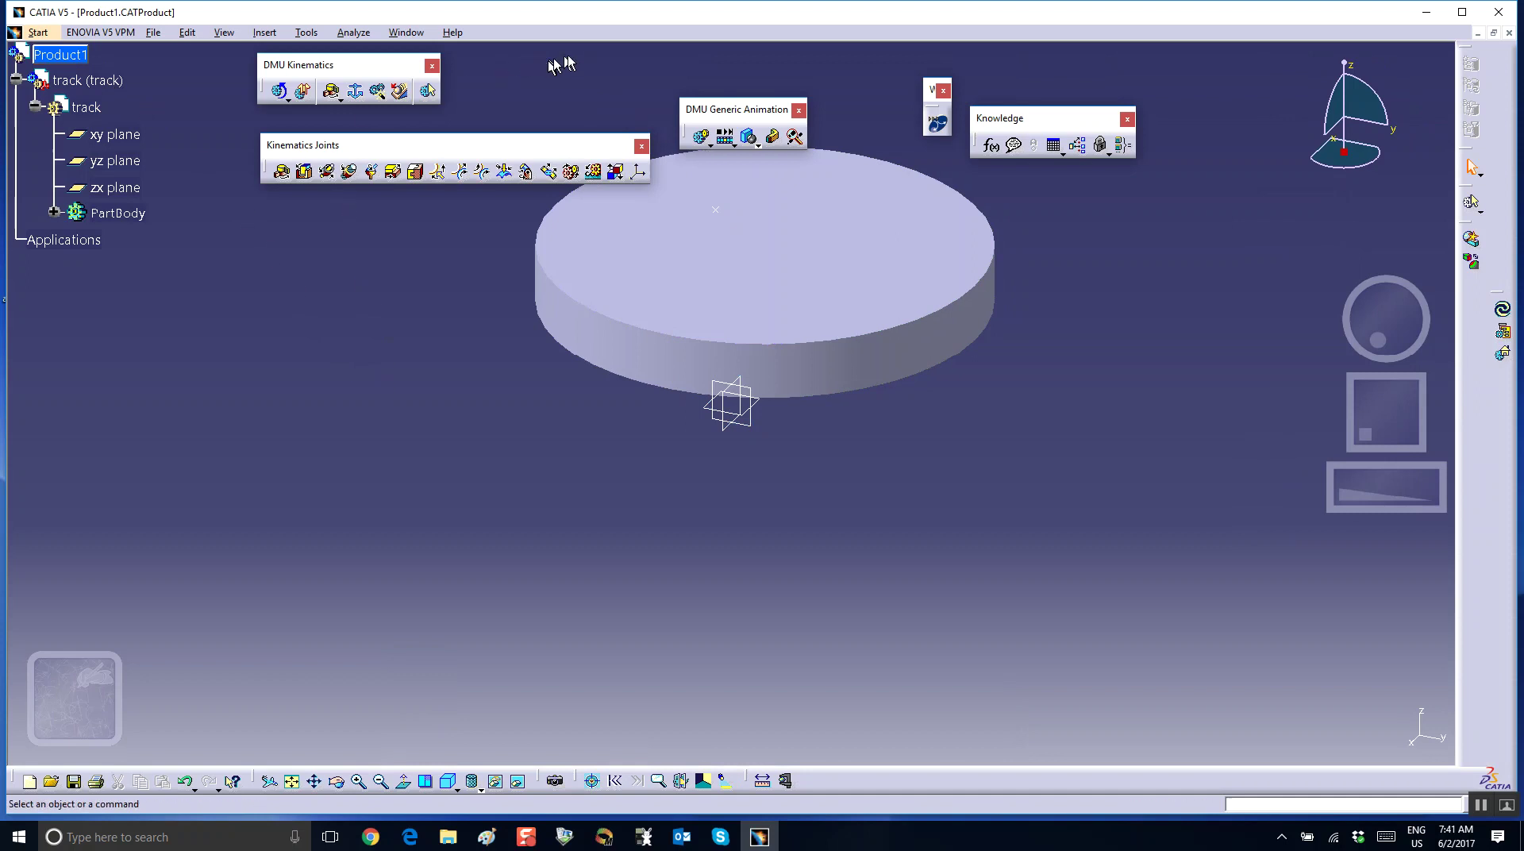
# - Insert a second part under Product1 with the default origin and rename it 'cylinder'
pyautogui.click(264, 32)
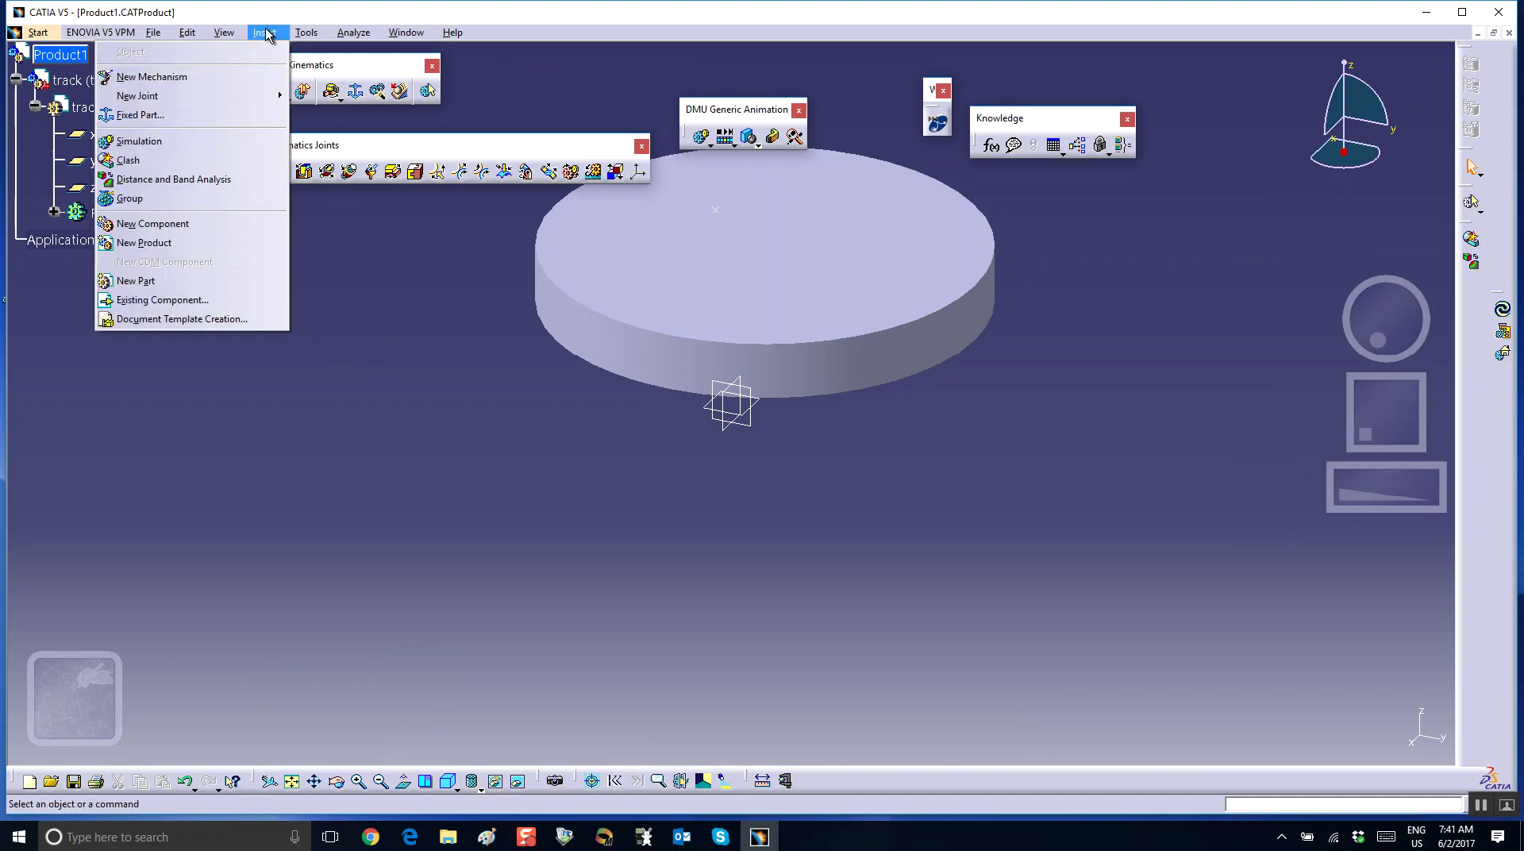
pyautogui.click(208, 281)
pyautogui.click(59, 53)
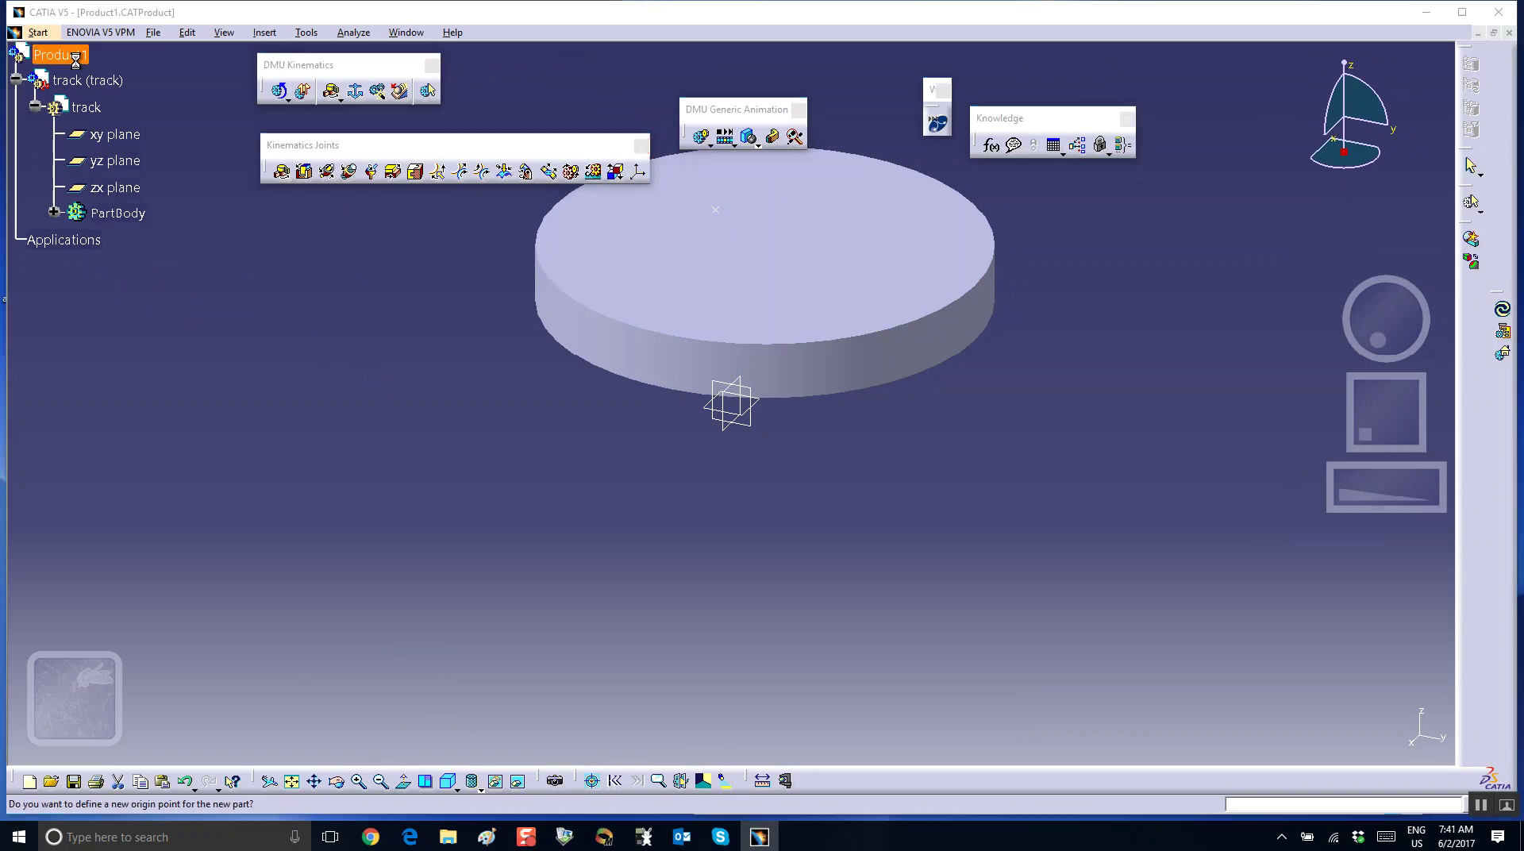
pyautogui.click(875, 481)
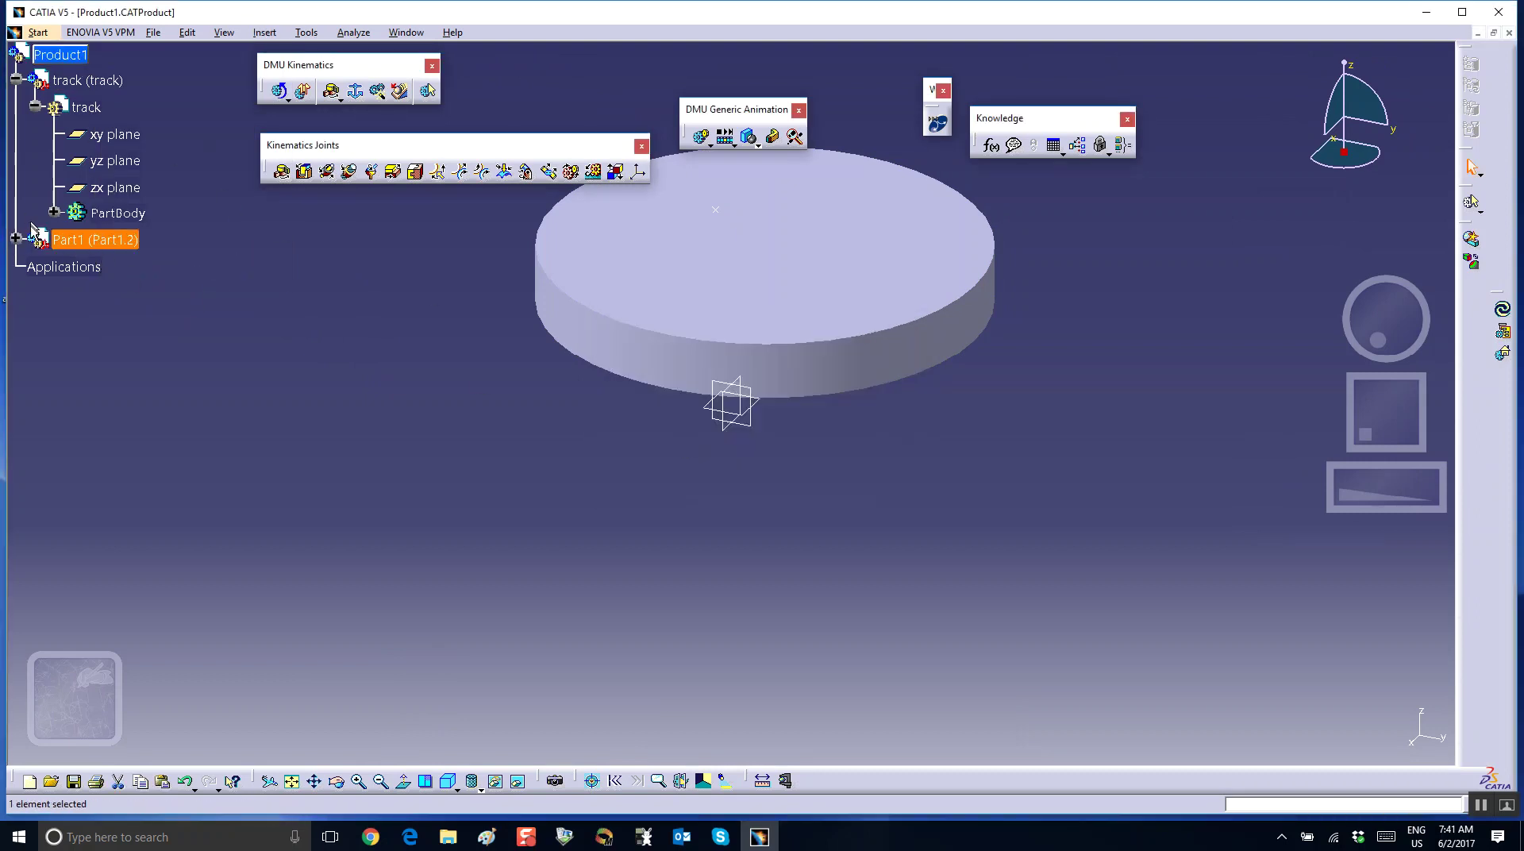
pyautogui.rightClick(96, 243)
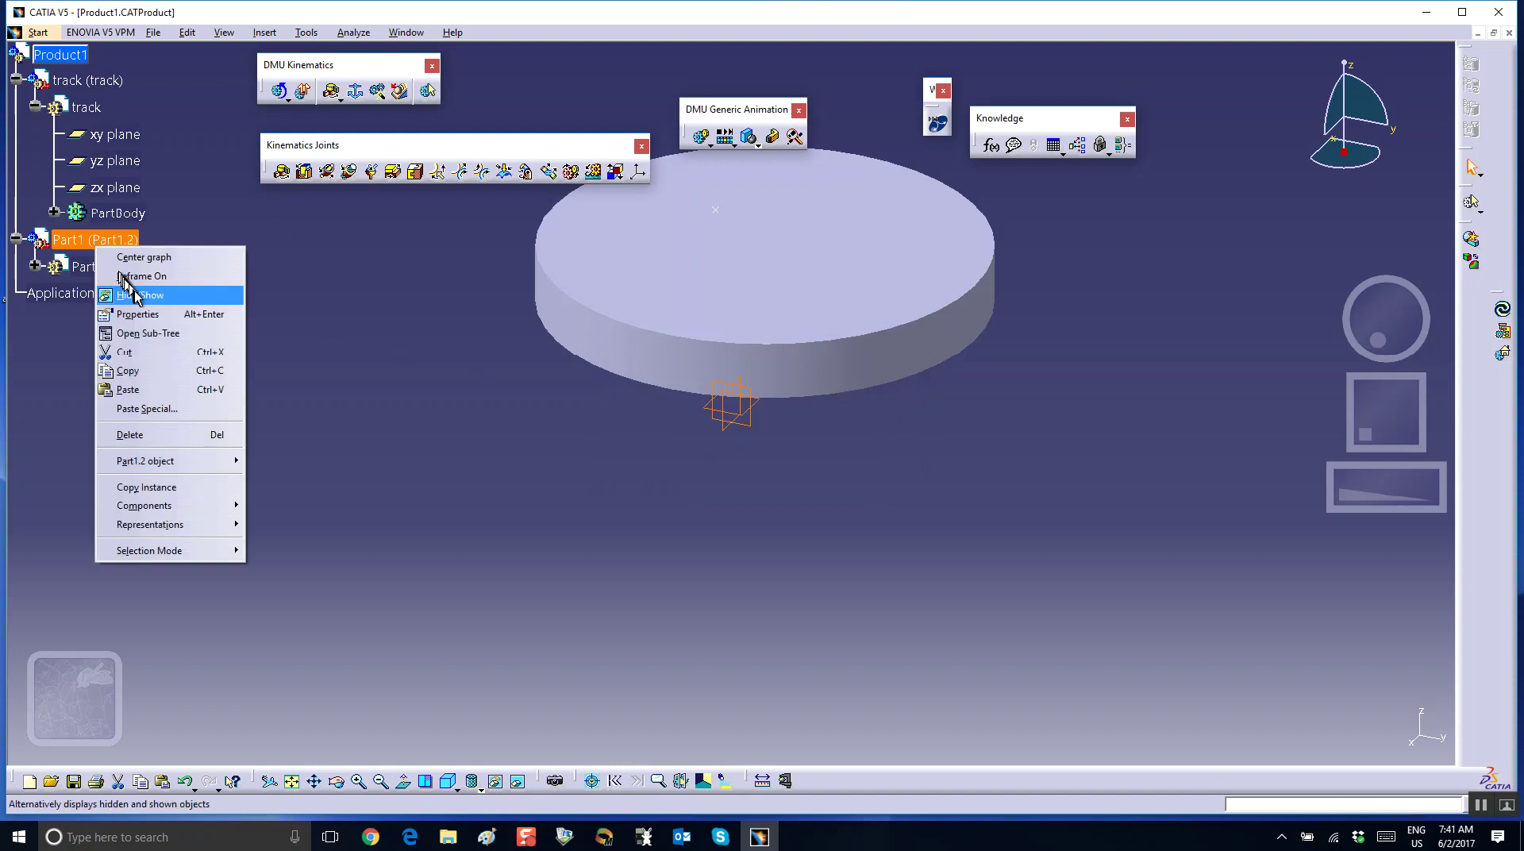
pyautogui.click(143, 313)
pyautogui.doubleClick(442, 193)
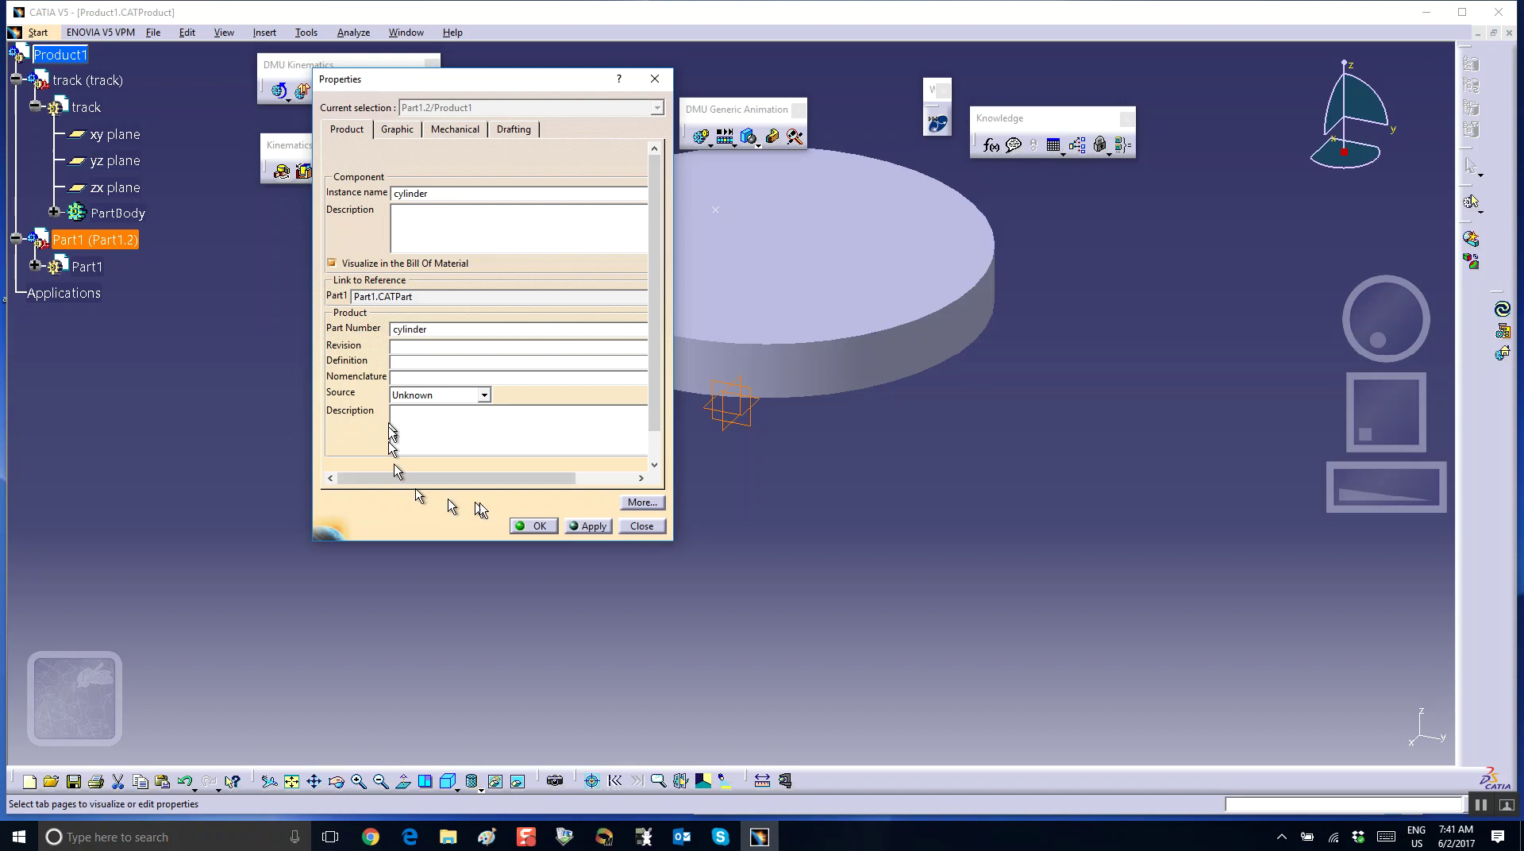
# - Sketch a small circle on the cylinder part's xy plane and exit the sketcher
pyautogui.click(94, 268)
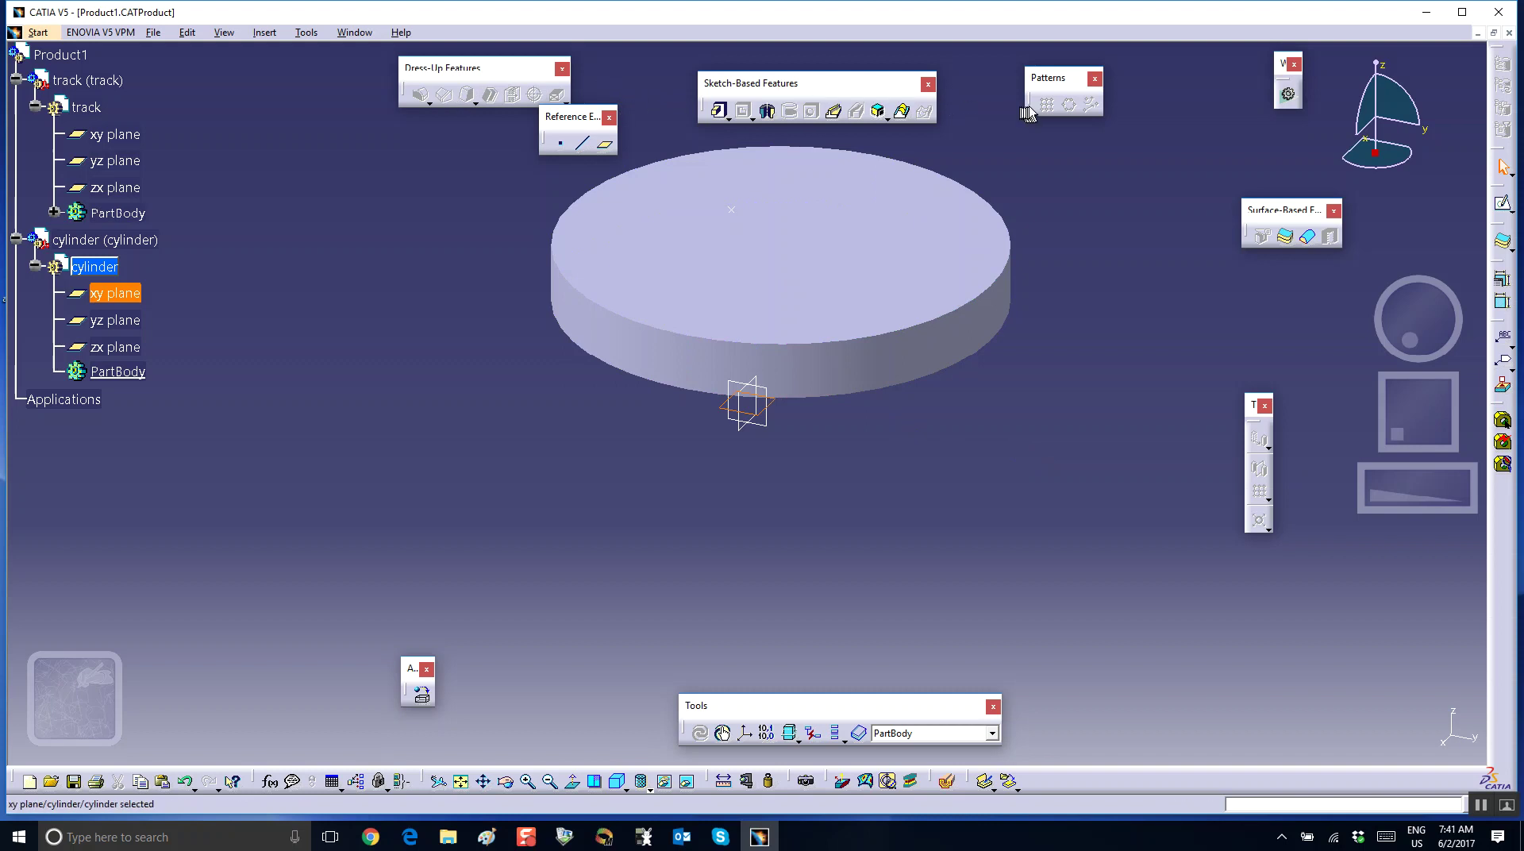
pyautogui.click(1502, 205)
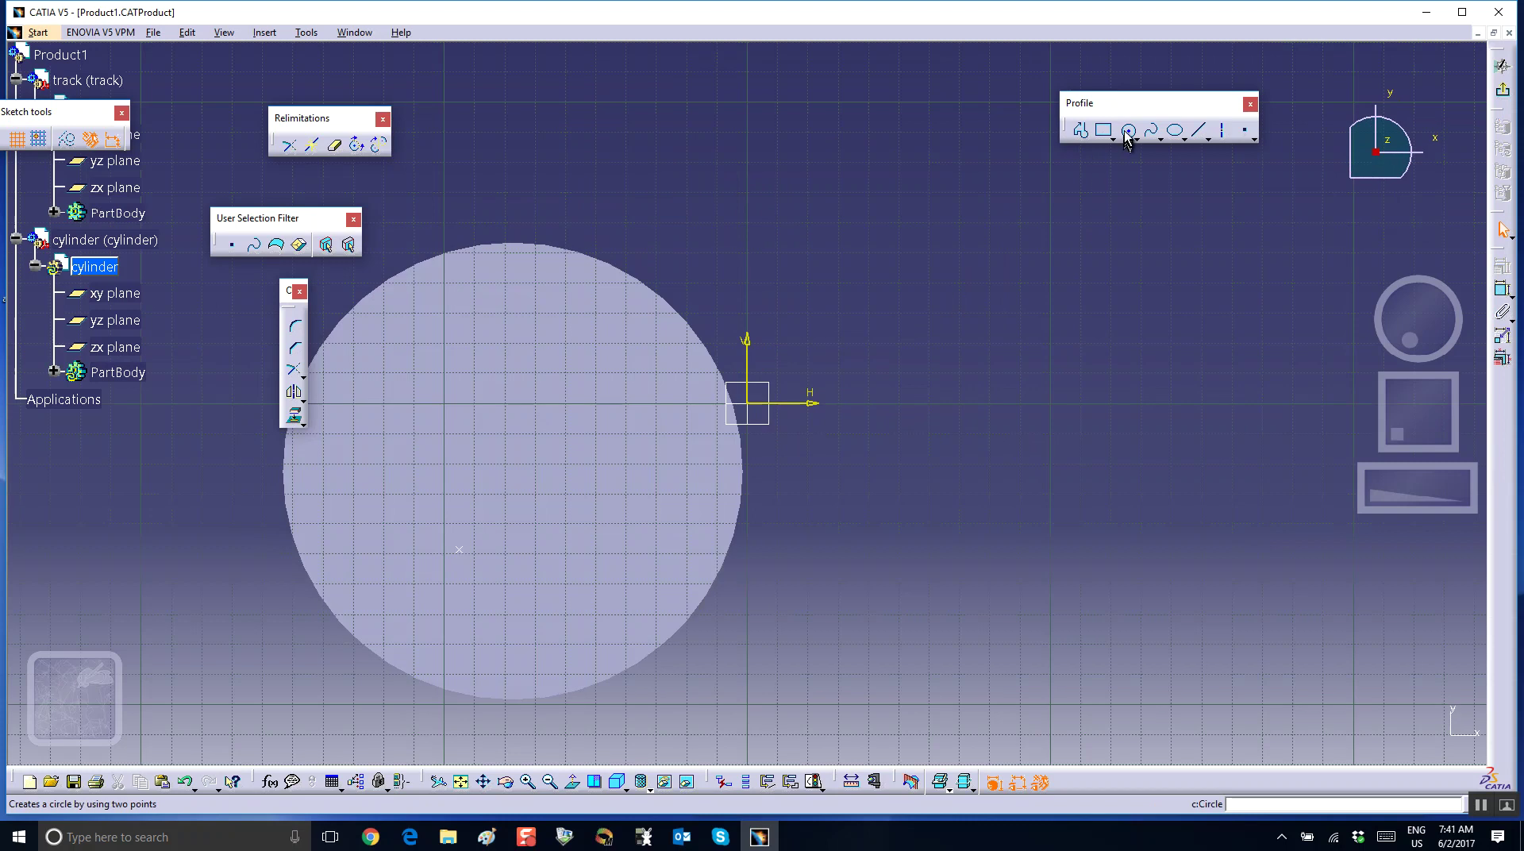
pyautogui.click(1127, 130)
pyautogui.click(875, 295)
pyautogui.click(903, 289)
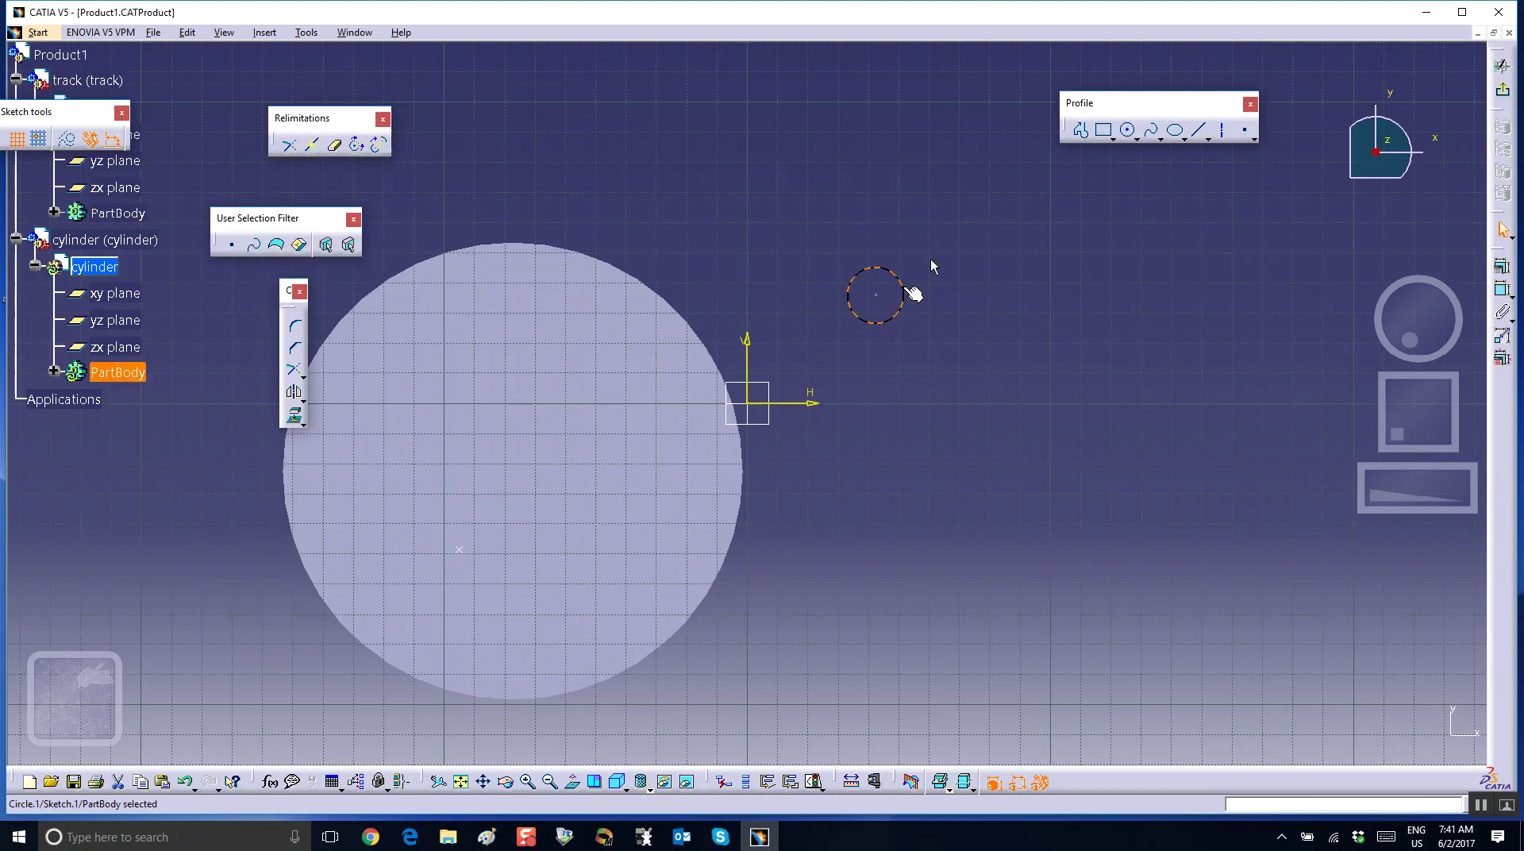
pyautogui.click(1502, 91)
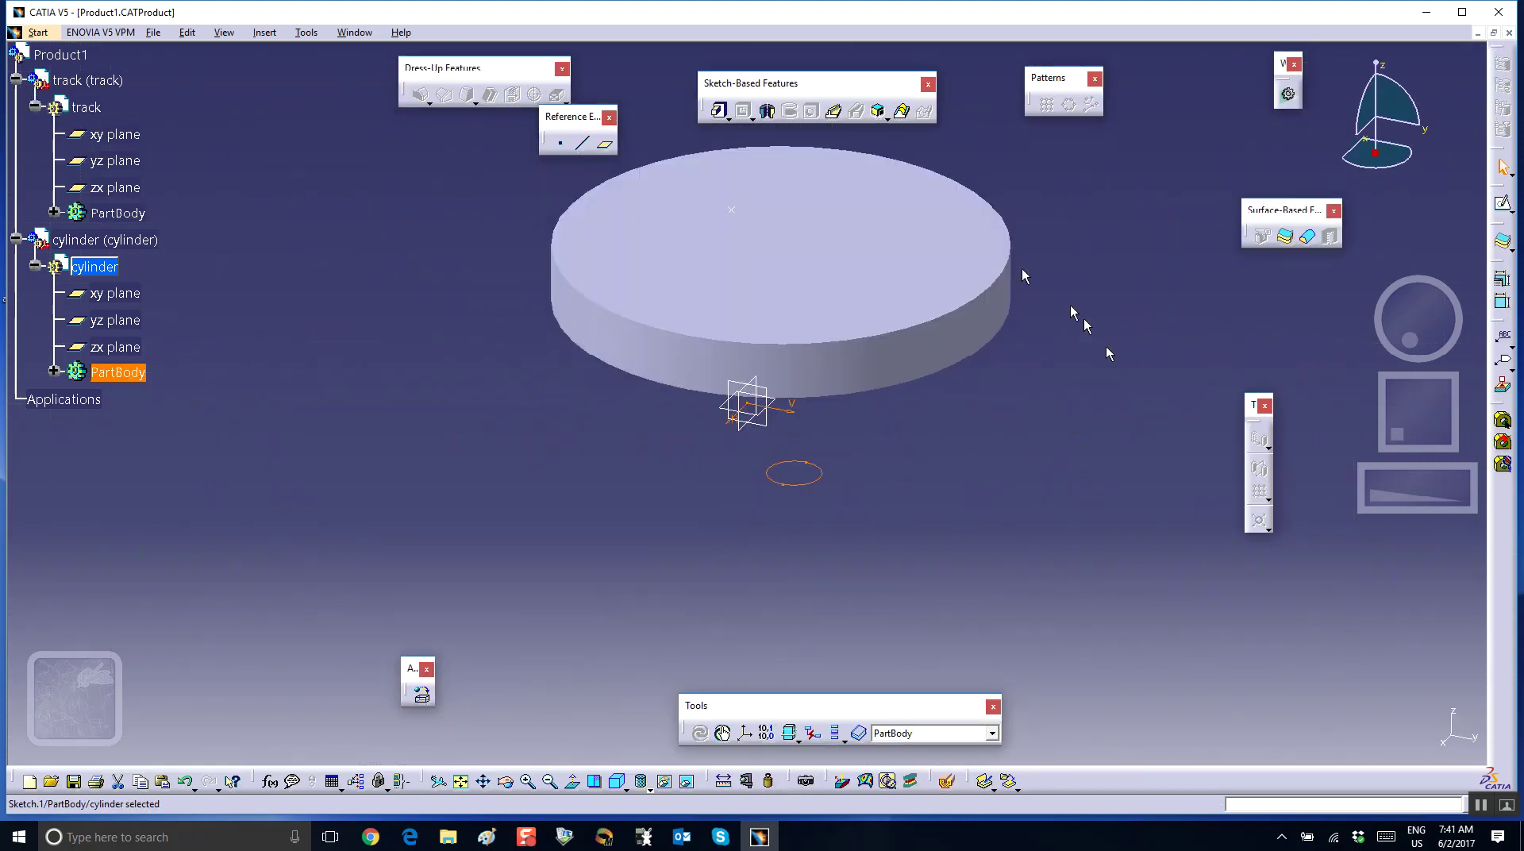
# - Pad the circle with the default length and display the model as Shading with Edges
pyautogui.click(717, 109)
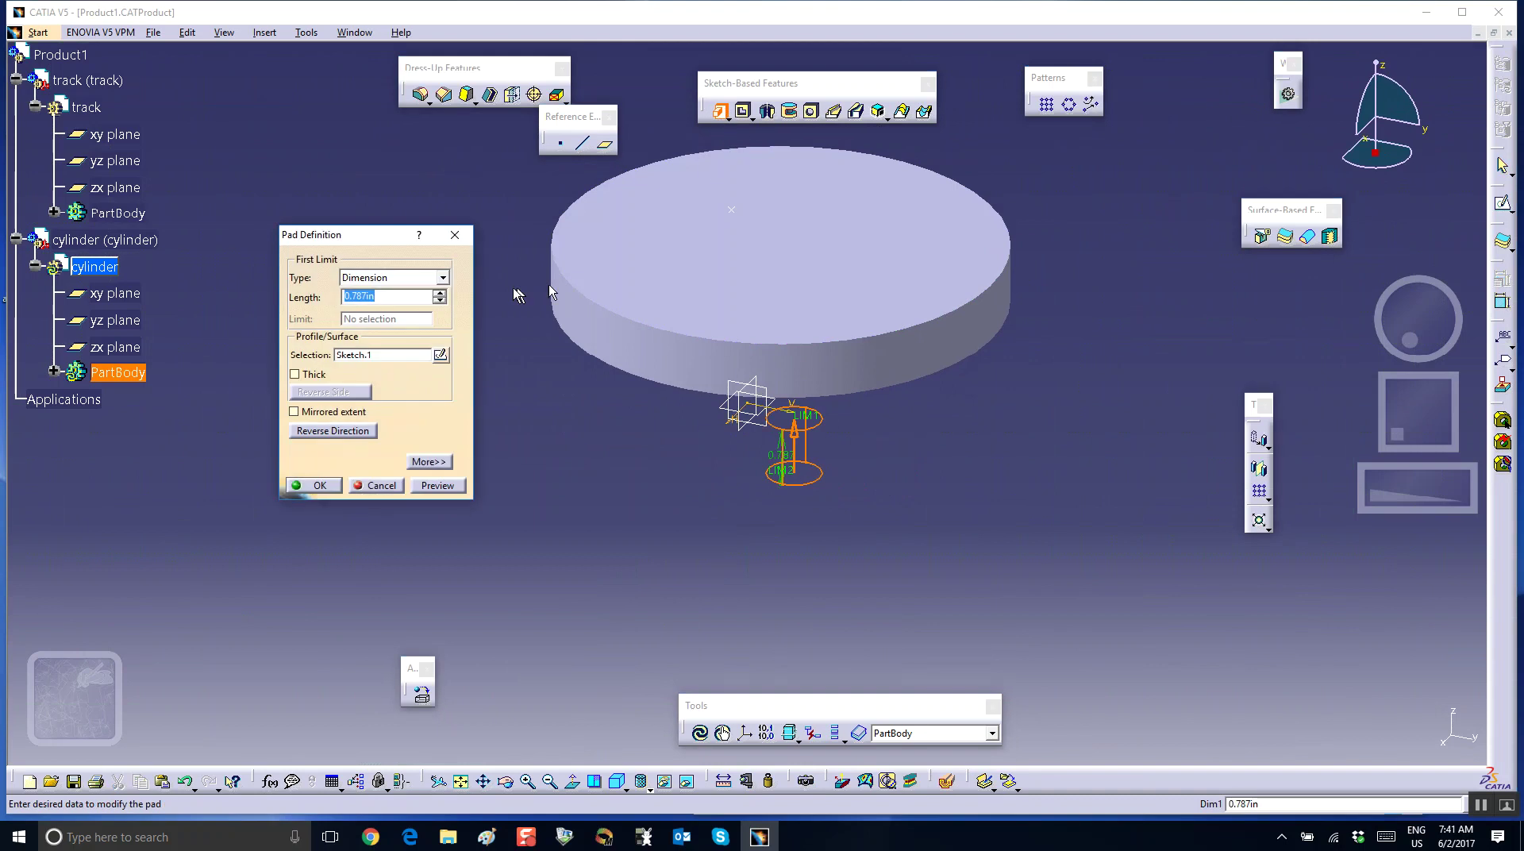
pyautogui.click(338, 485)
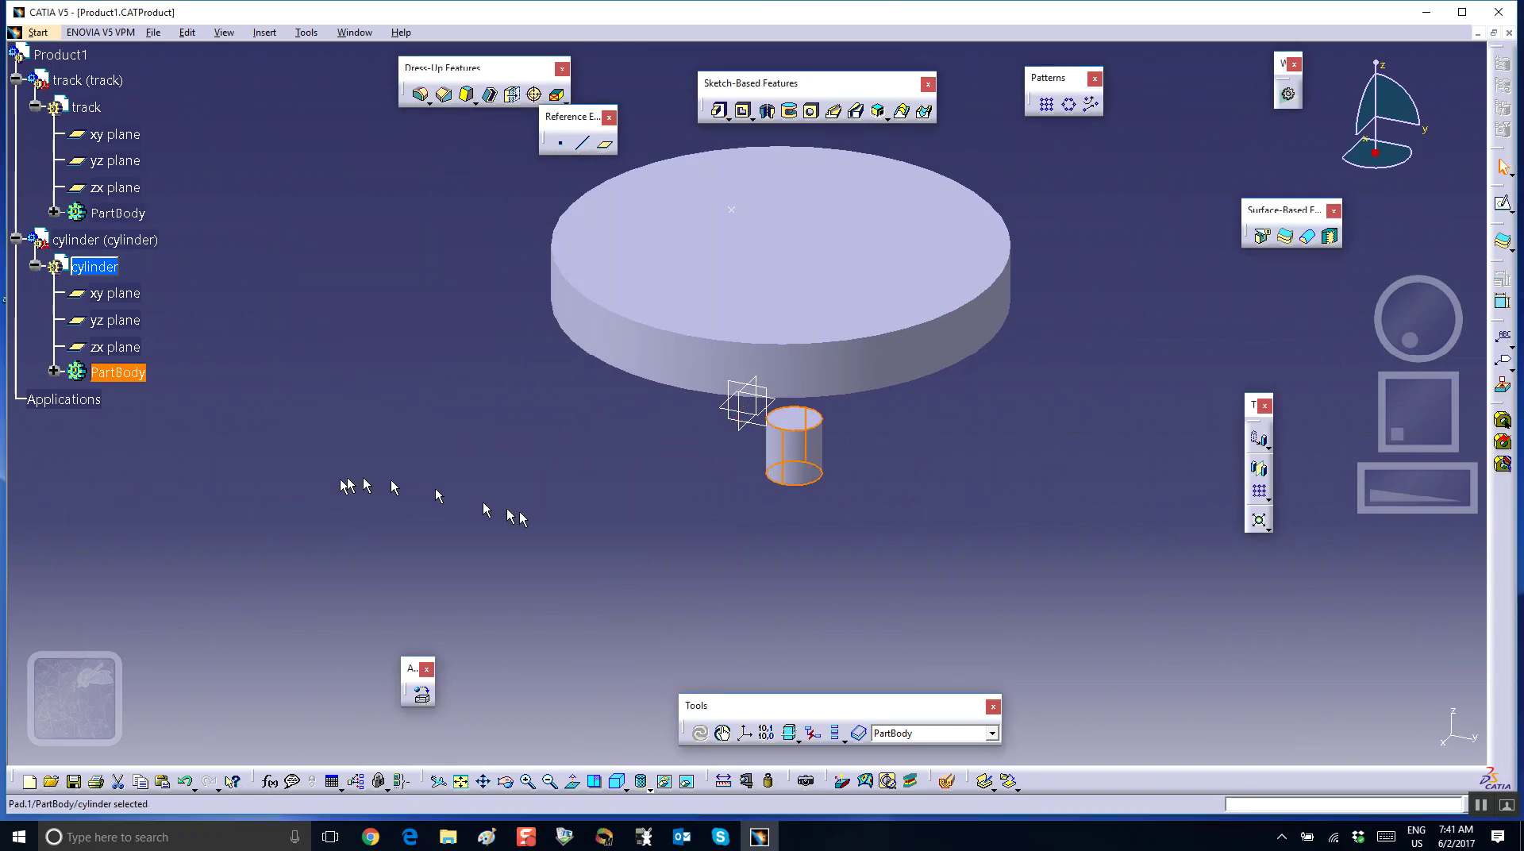
pyautogui.click(648, 788)
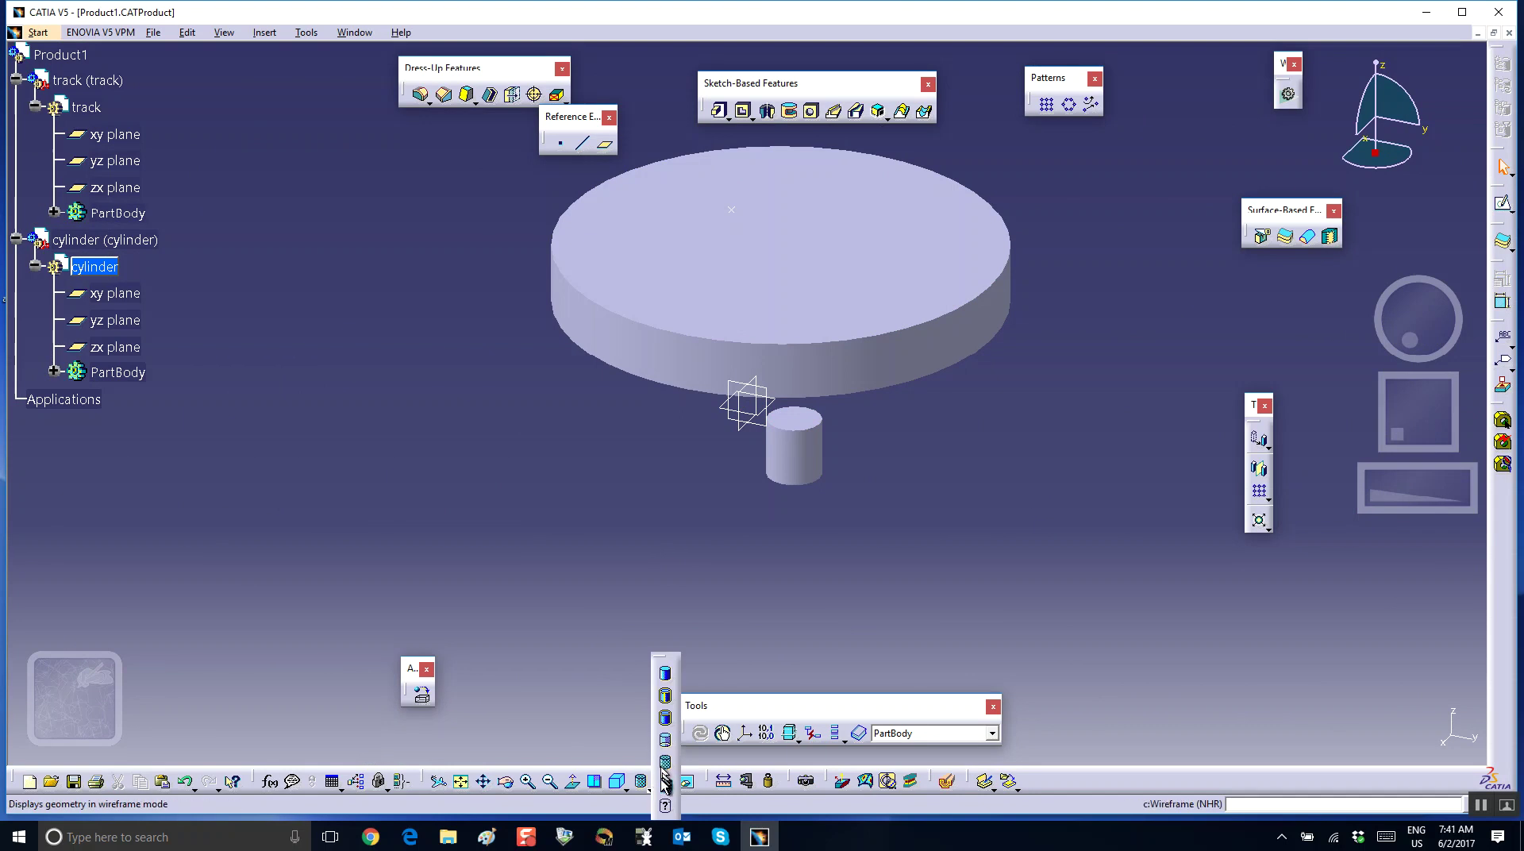
pyautogui.click(665, 722)
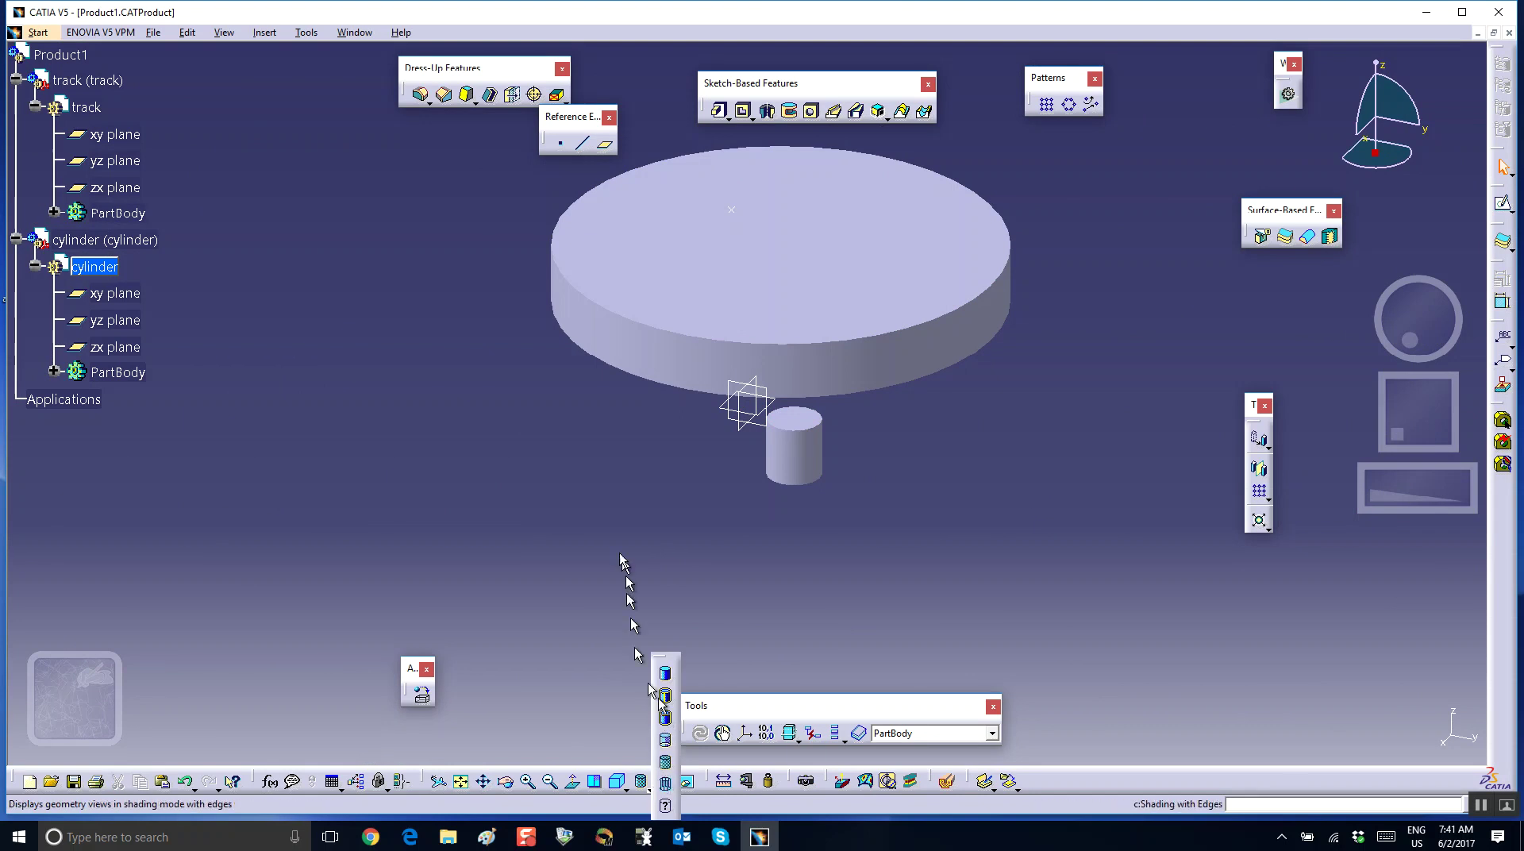
# - Add a Circle / Sphere / Ellipse center point on the cylinder's bottom circular edge
pyautogui.click(561, 144)
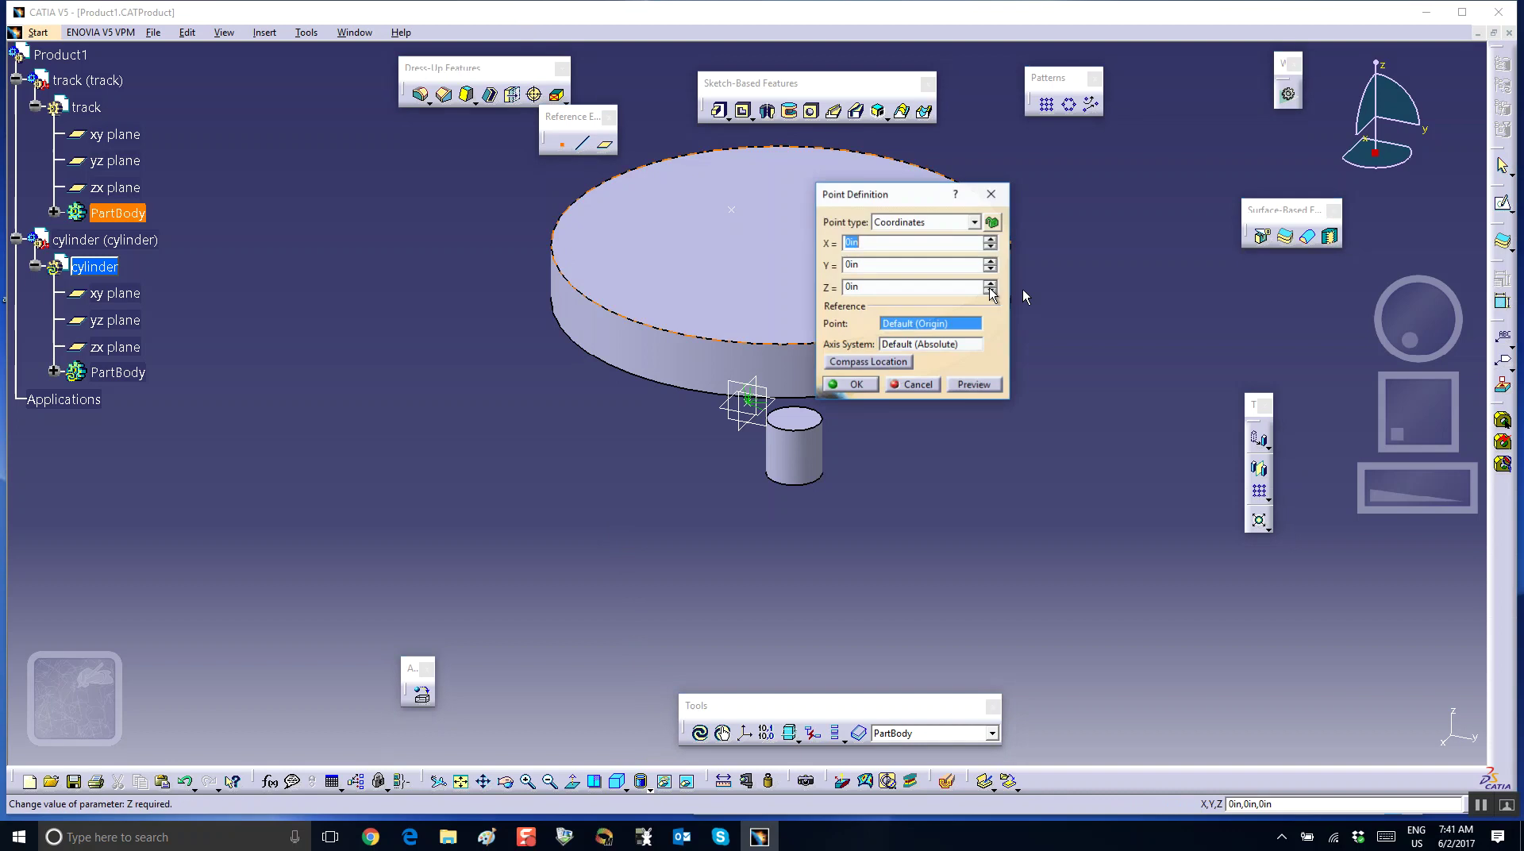
pyautogui.click(974, 223)
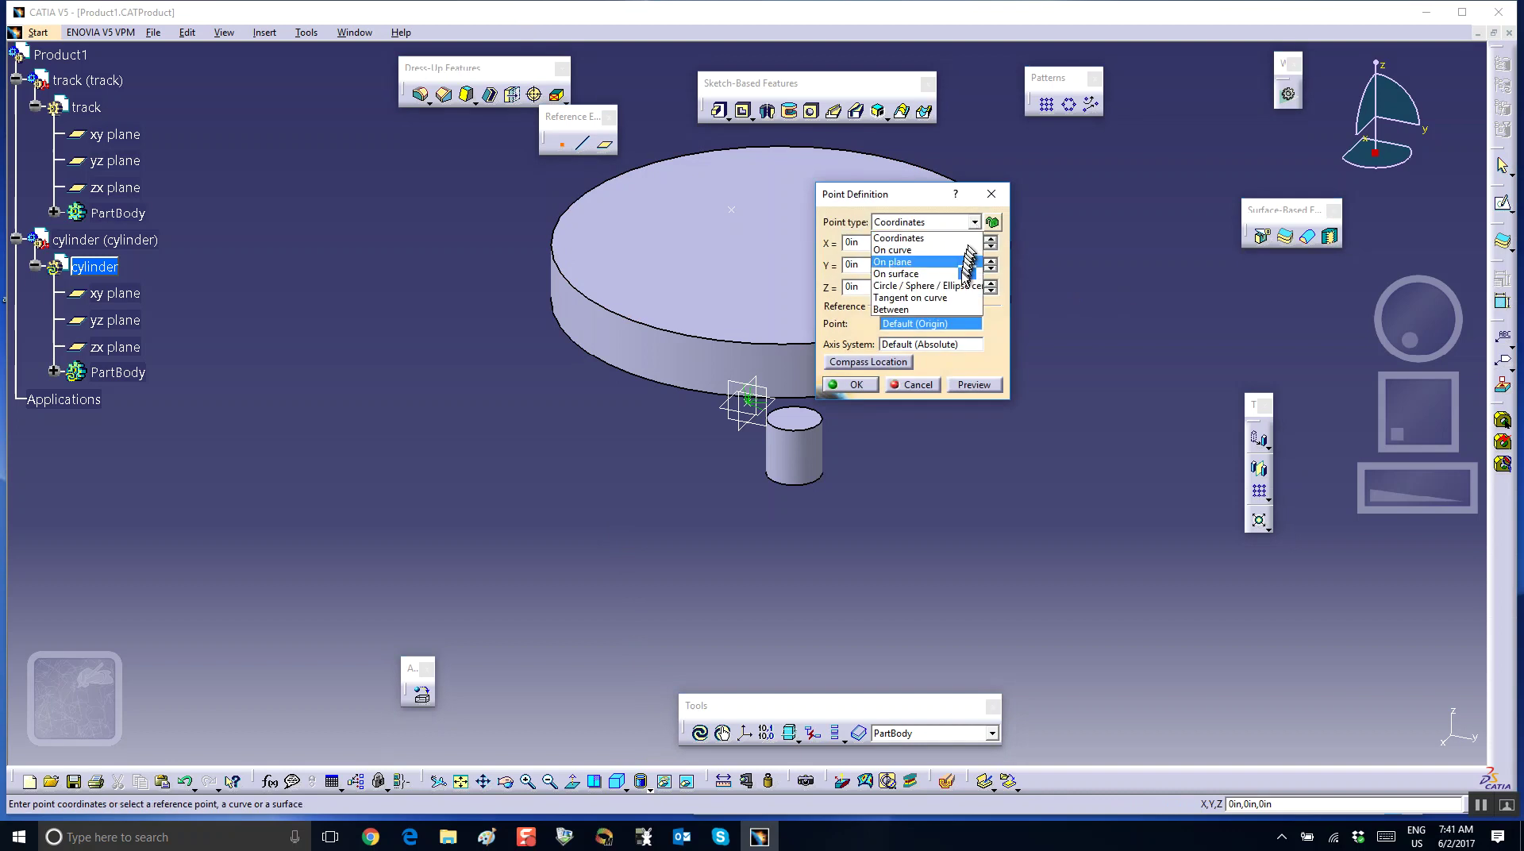
pyautogui.click(962, 287)
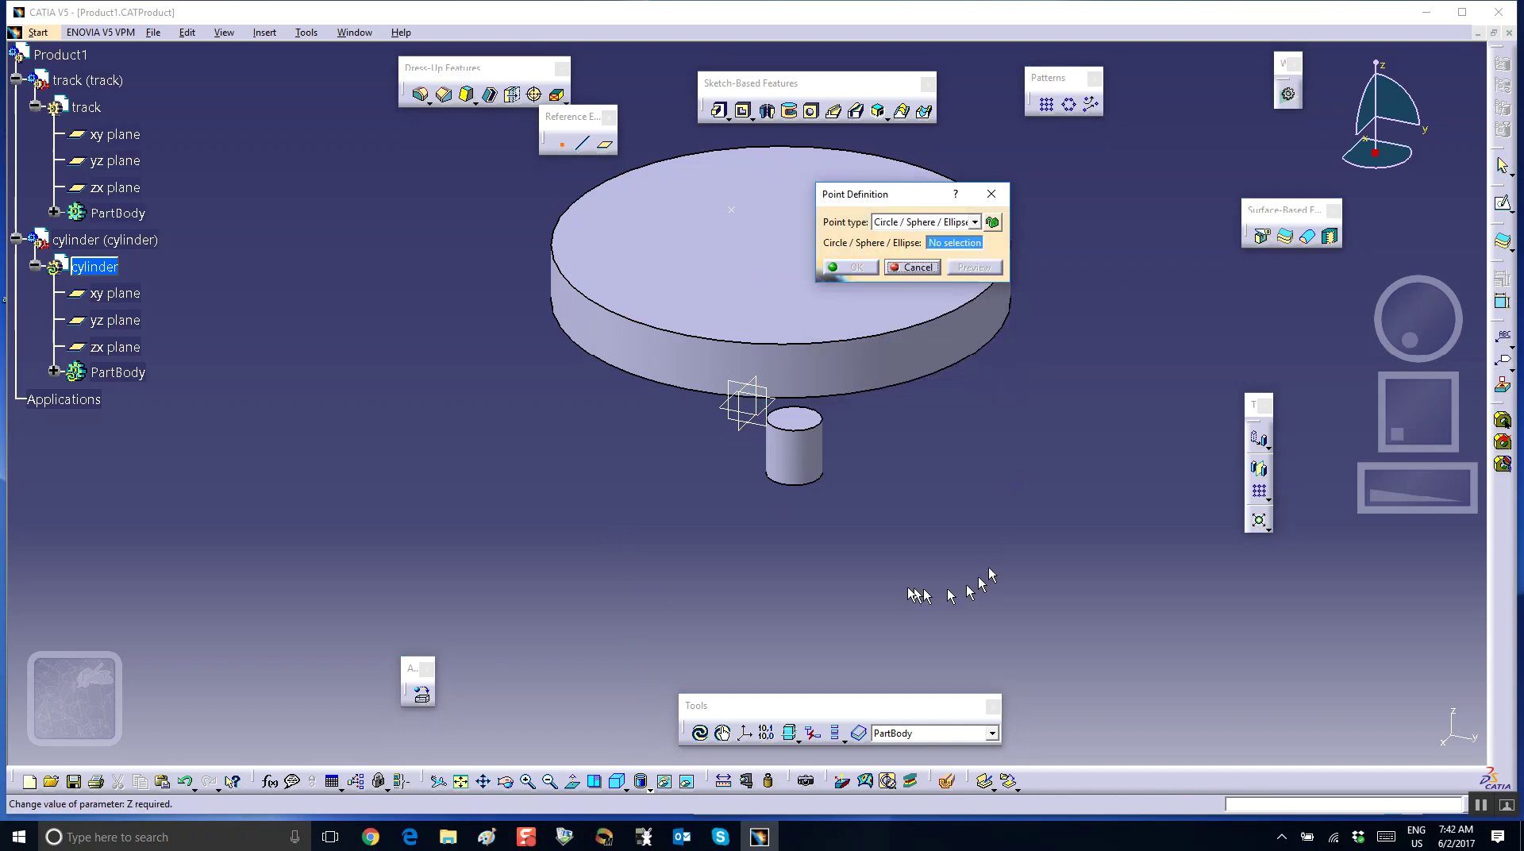
pyautogui.click(822, 487)
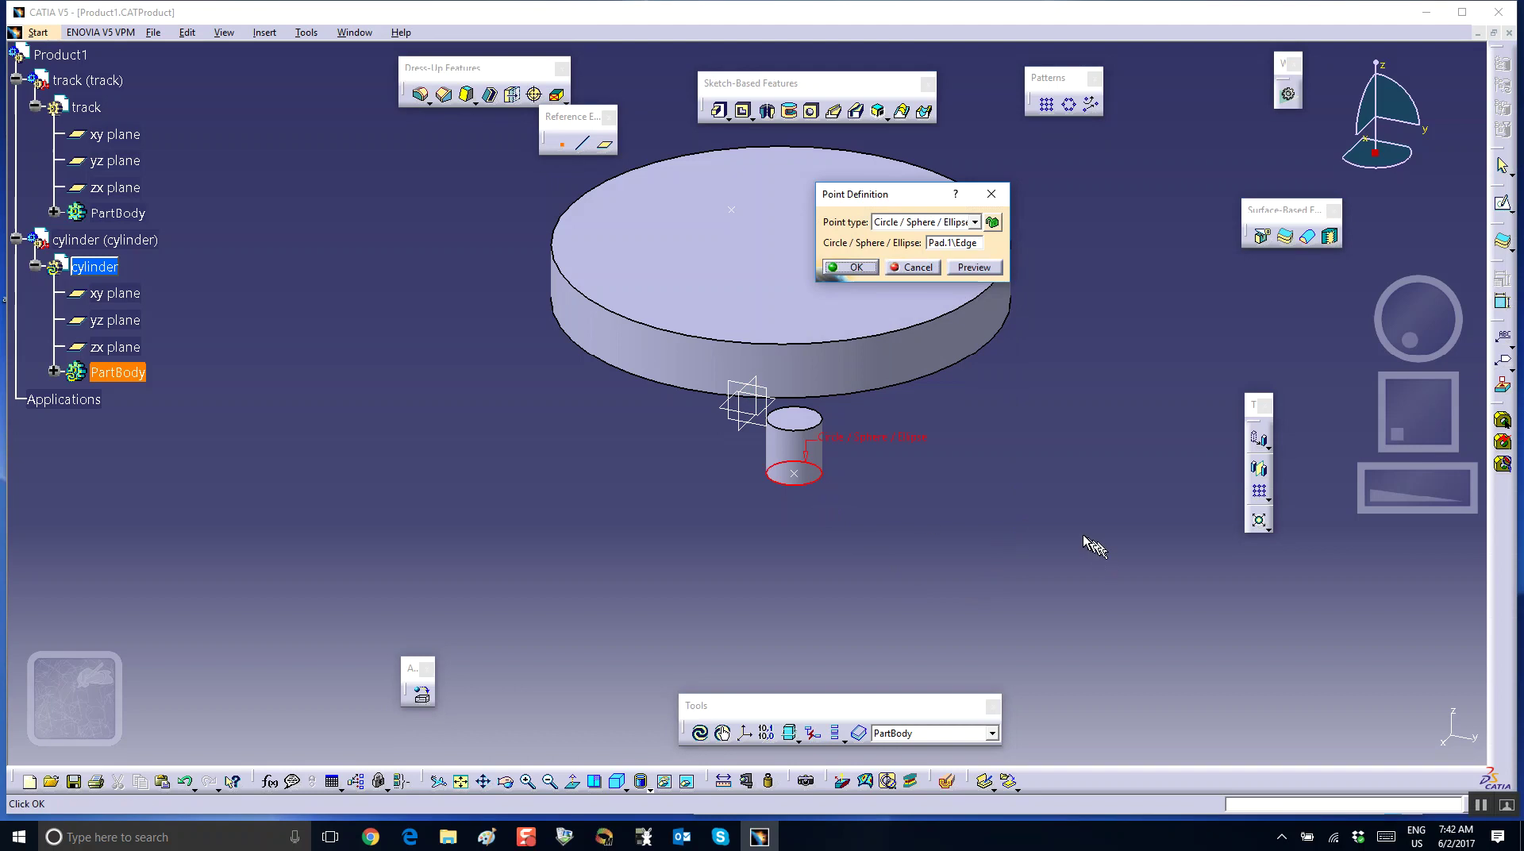
pyautogui.click(849, 267)
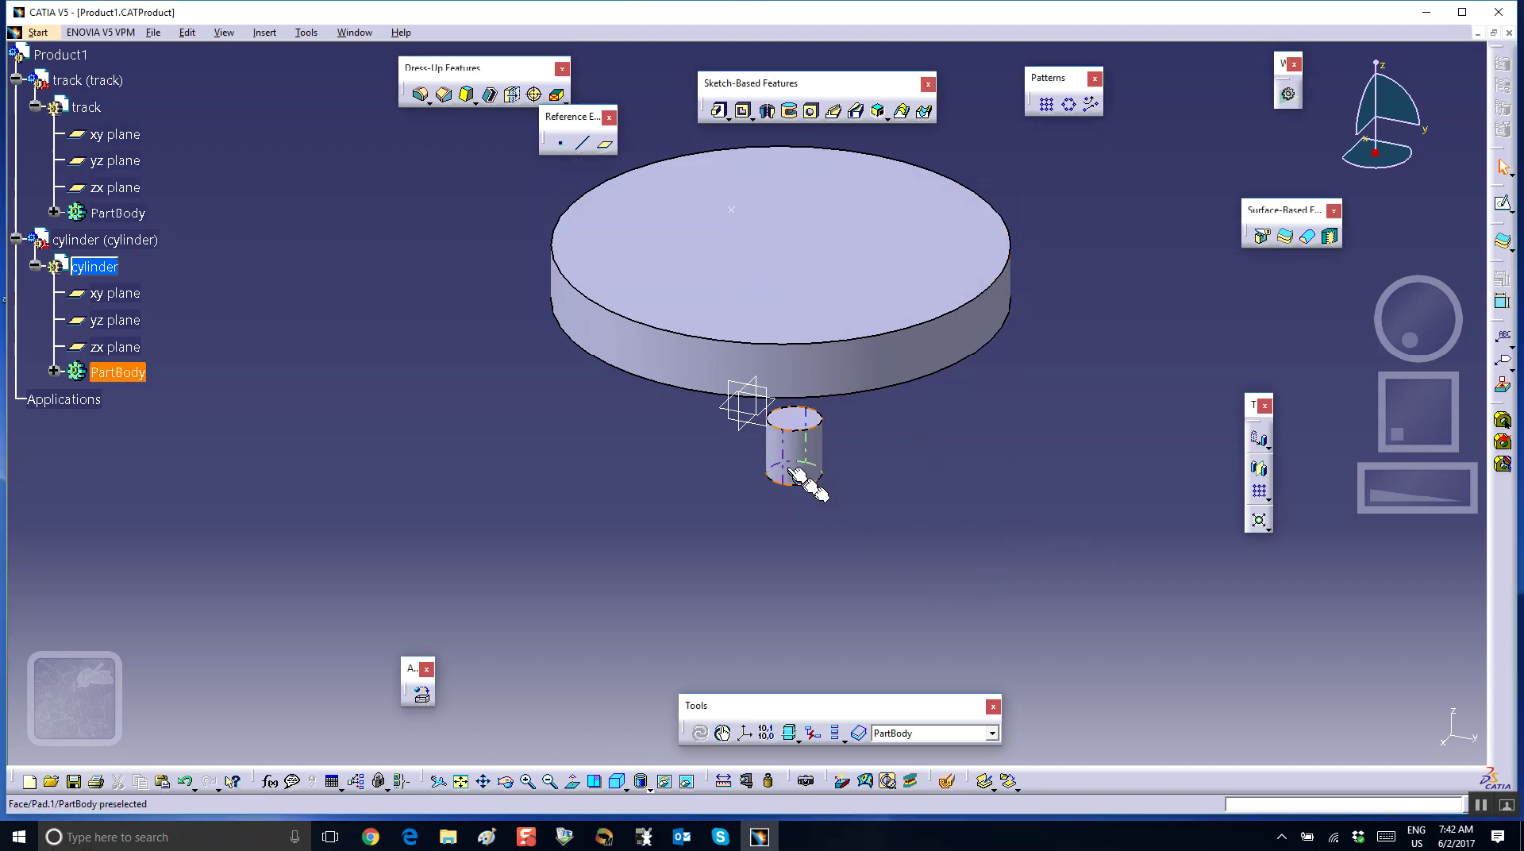
# - Reactivate the Product1 assembly and bring up the workbench list to reach Assembly Design
pyautogui.doubleClick(75, 55)
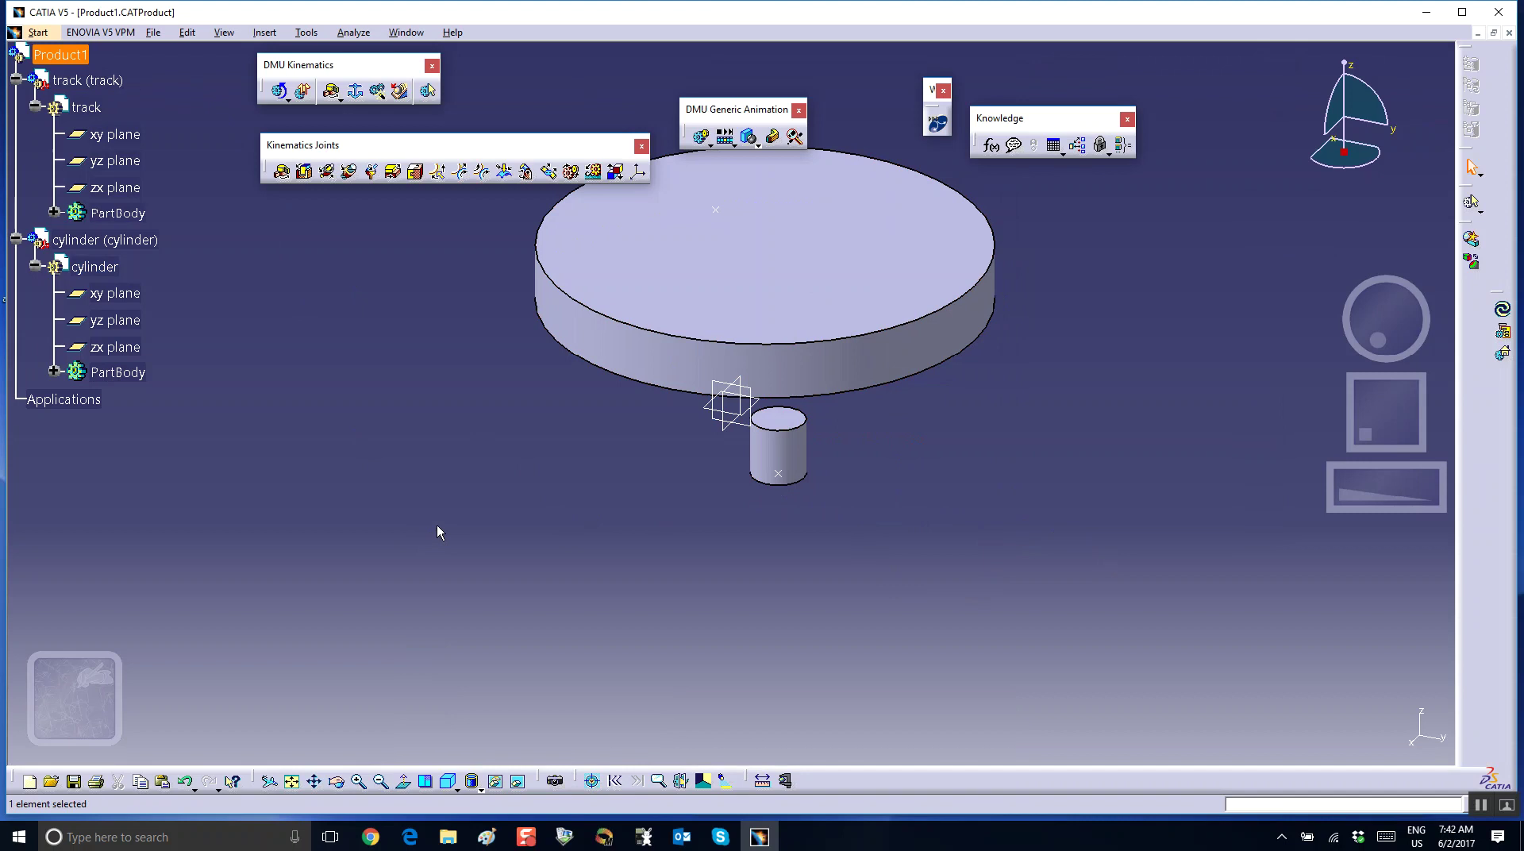
pyautogui.click(38, 32)
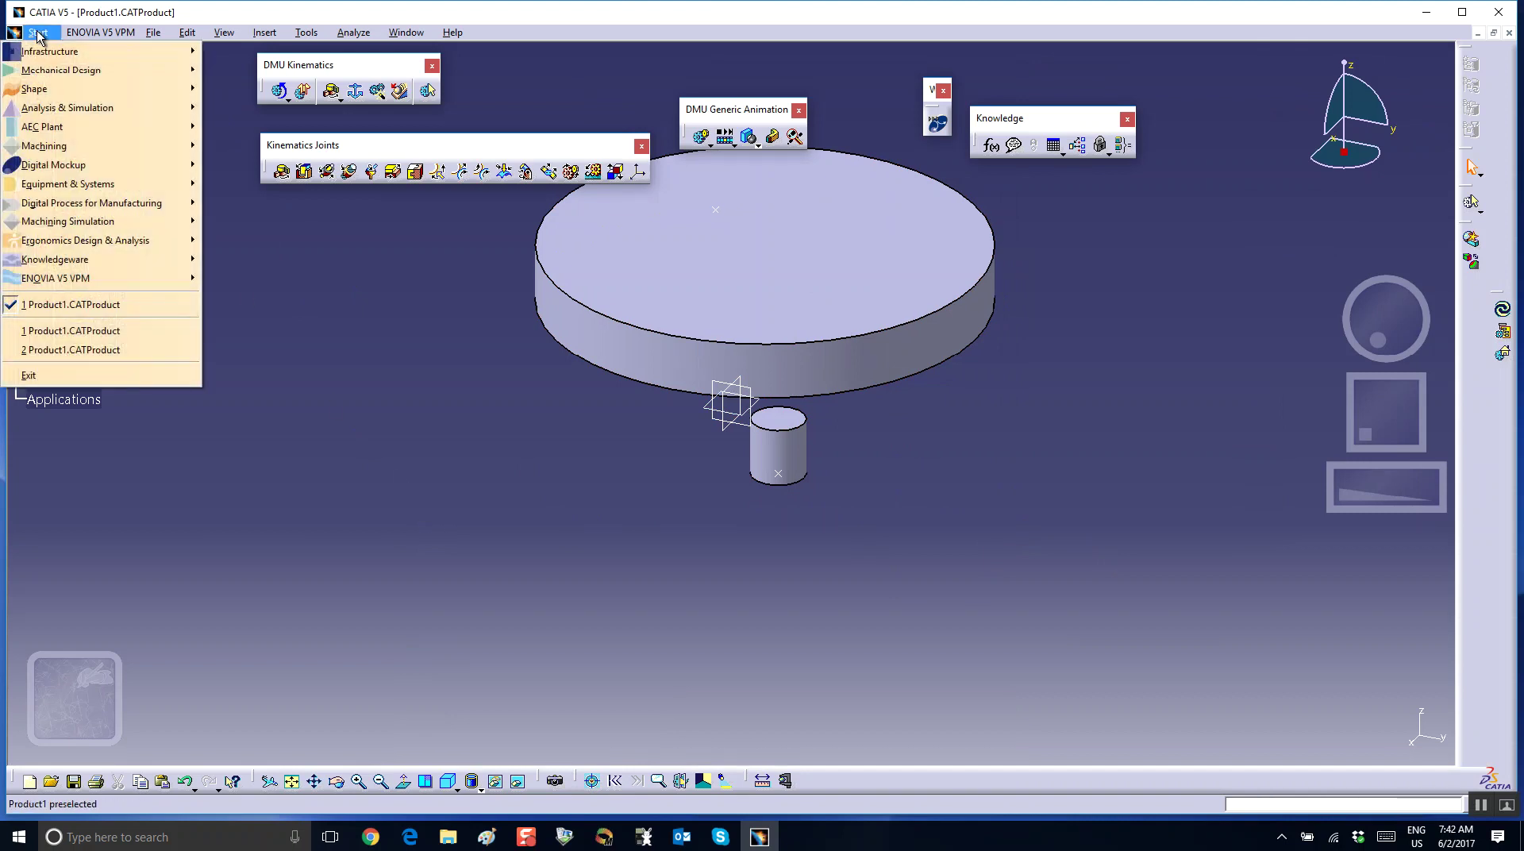
pyautogui.moveTo(44, 69)
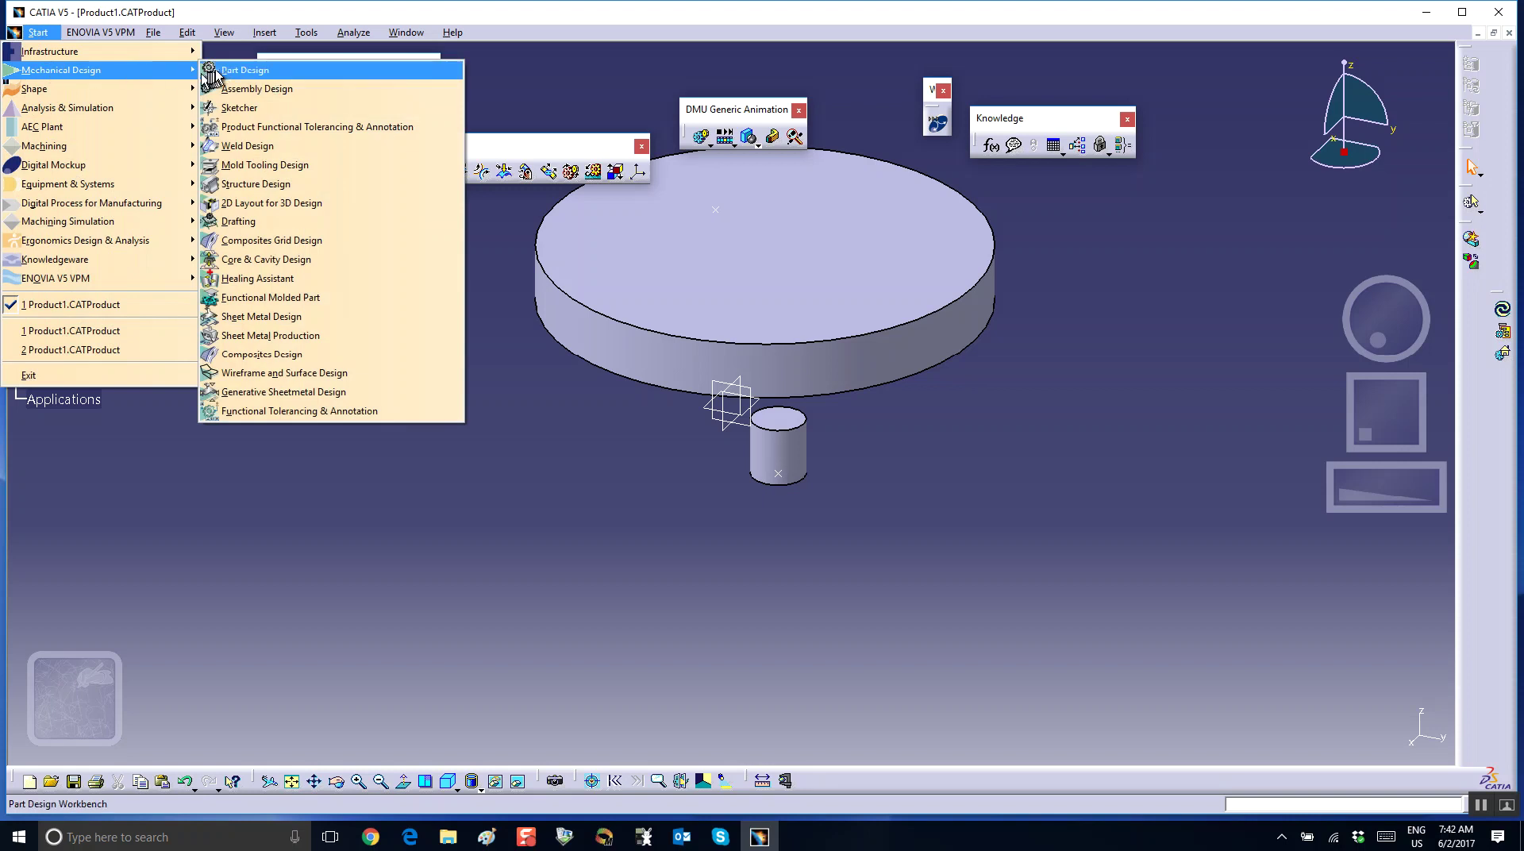
# - Switch to Assembly Design and fix the track disc in place
pyautogui.click(238, 89)
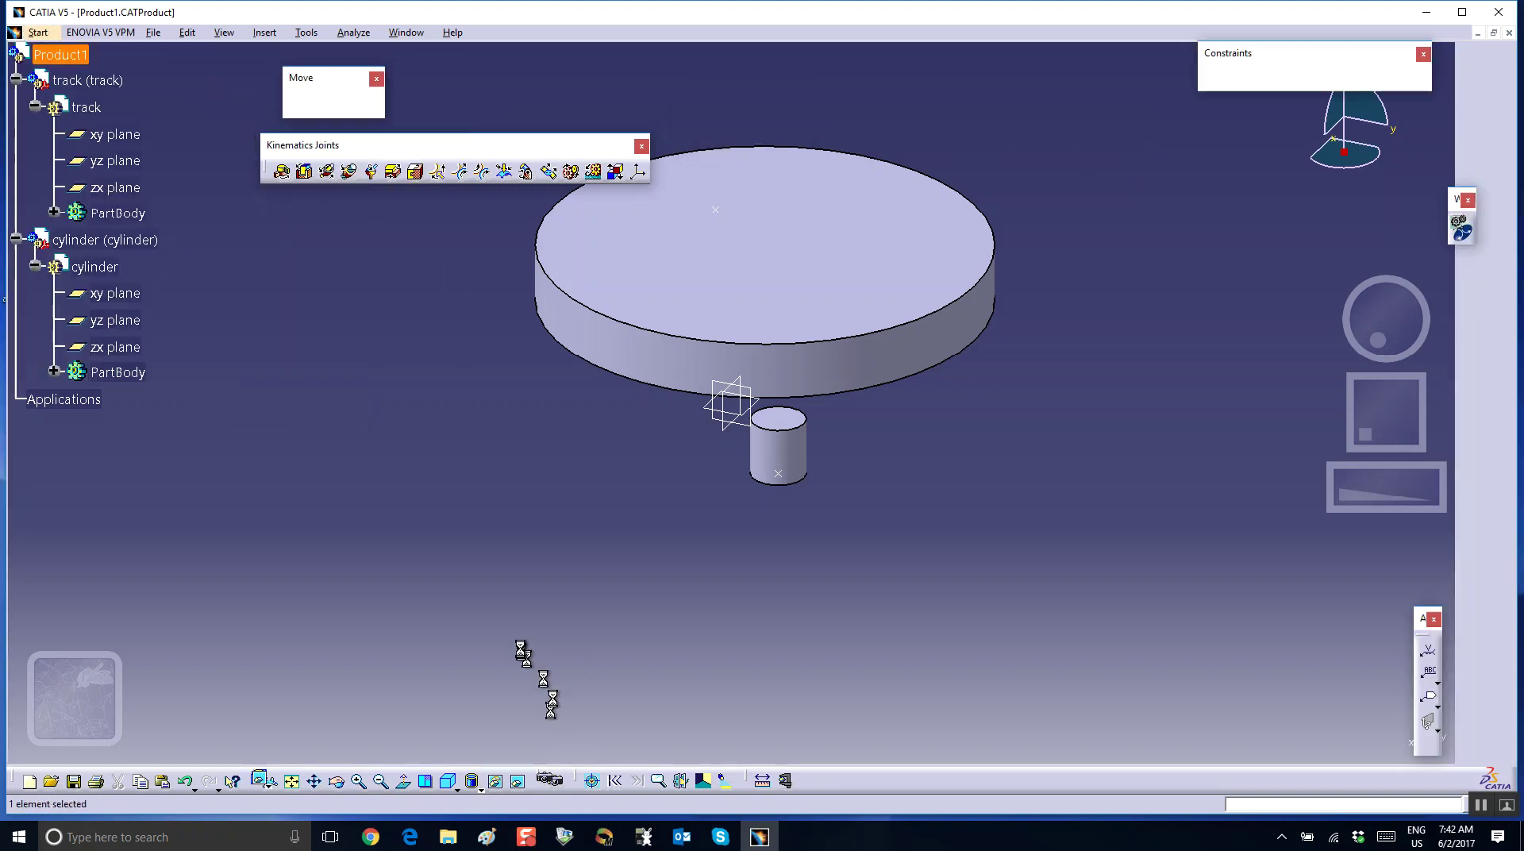
pyautogui.click(1307, 79)
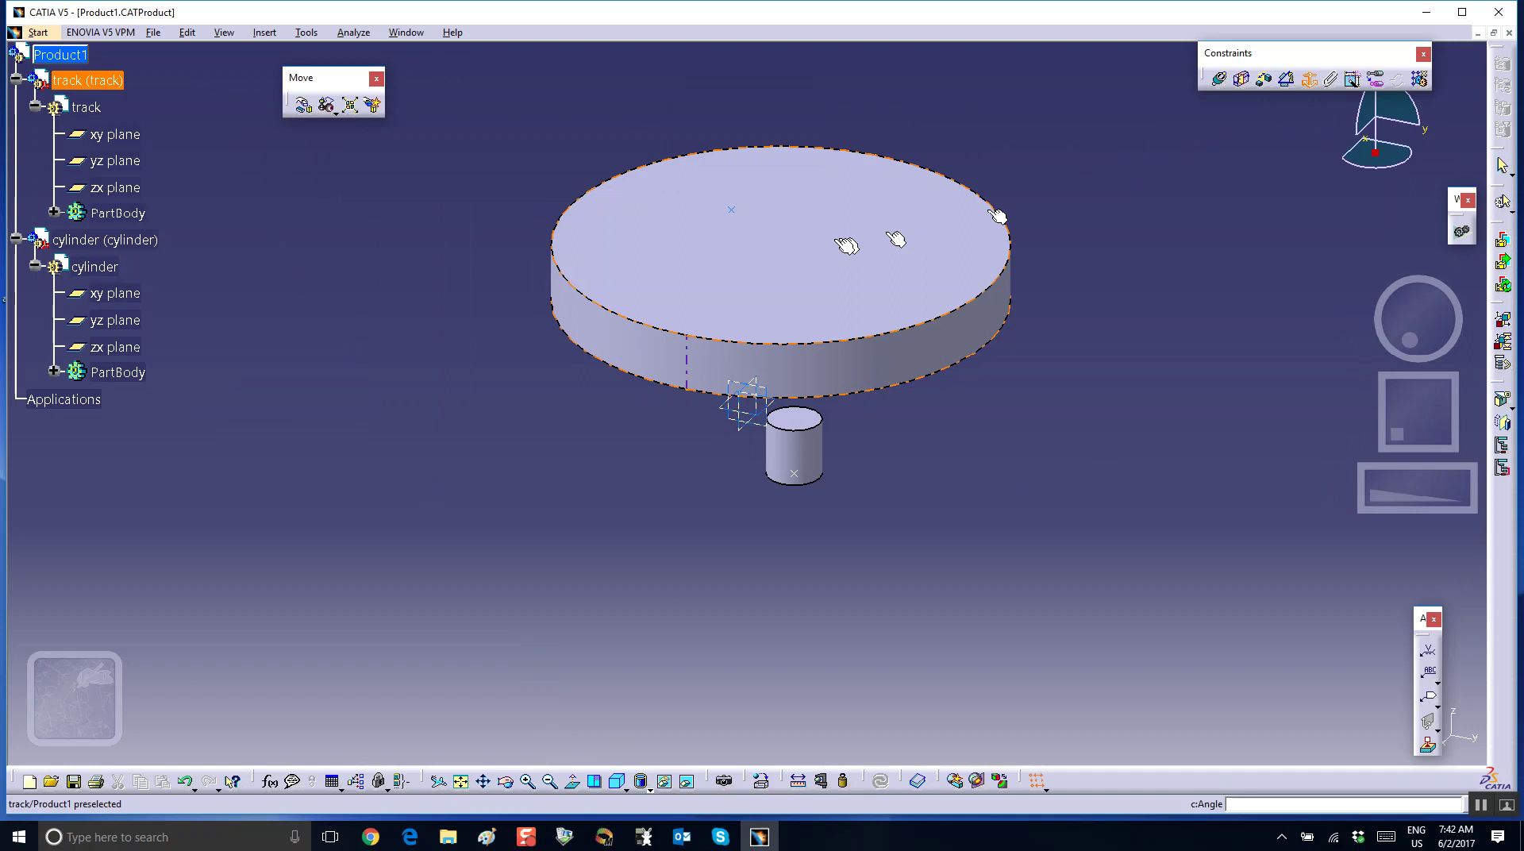
pyautogui.click(836, 248)
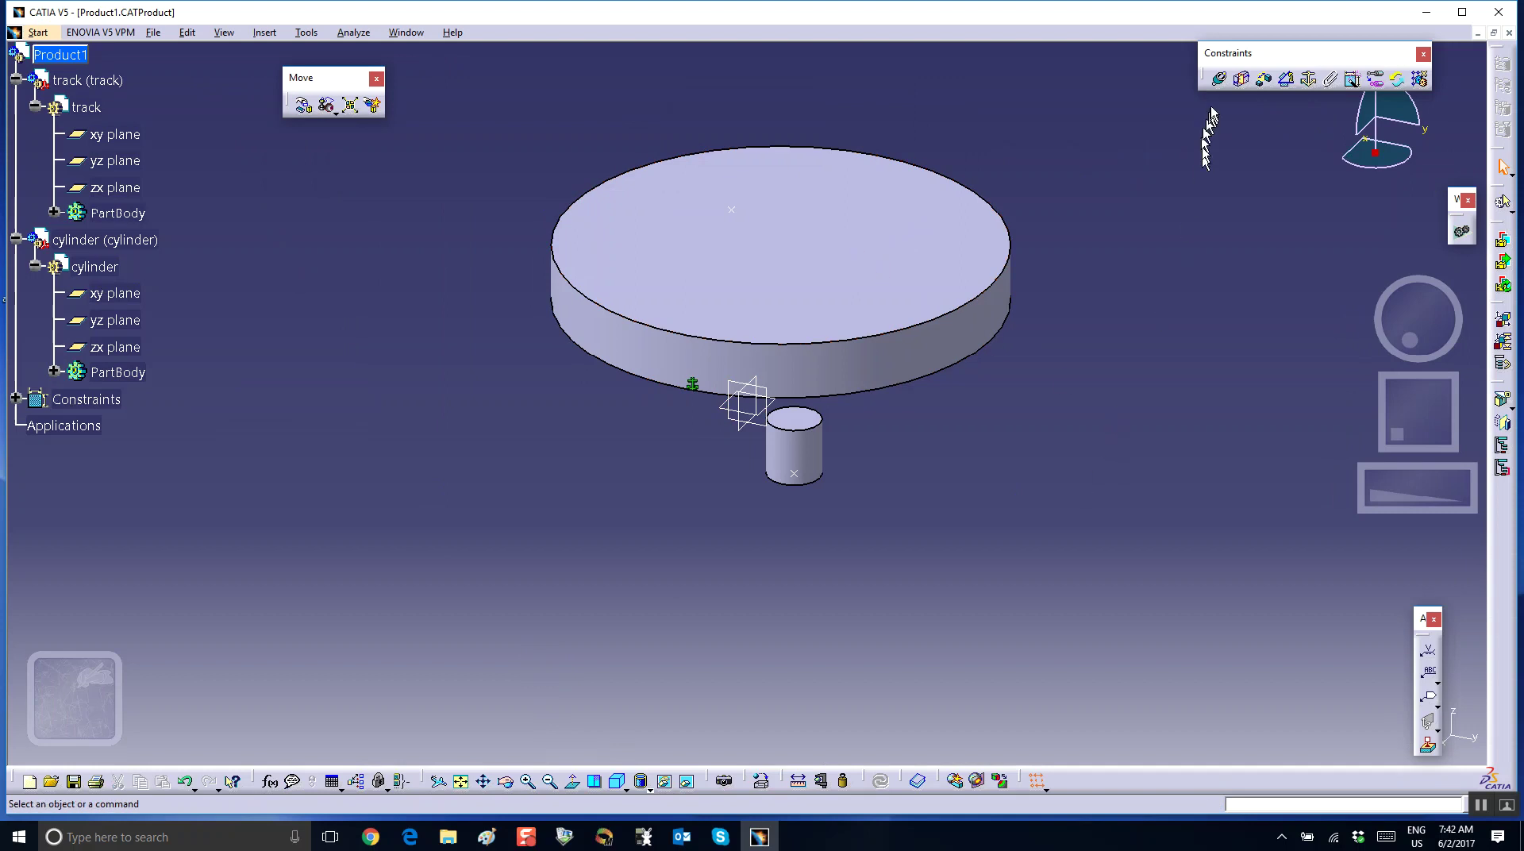
# - Make the cylinder face coincide with the disc's top face, oriented opposite
pyautogui.click(1218, 78)
pyautogui.click(879, 282)
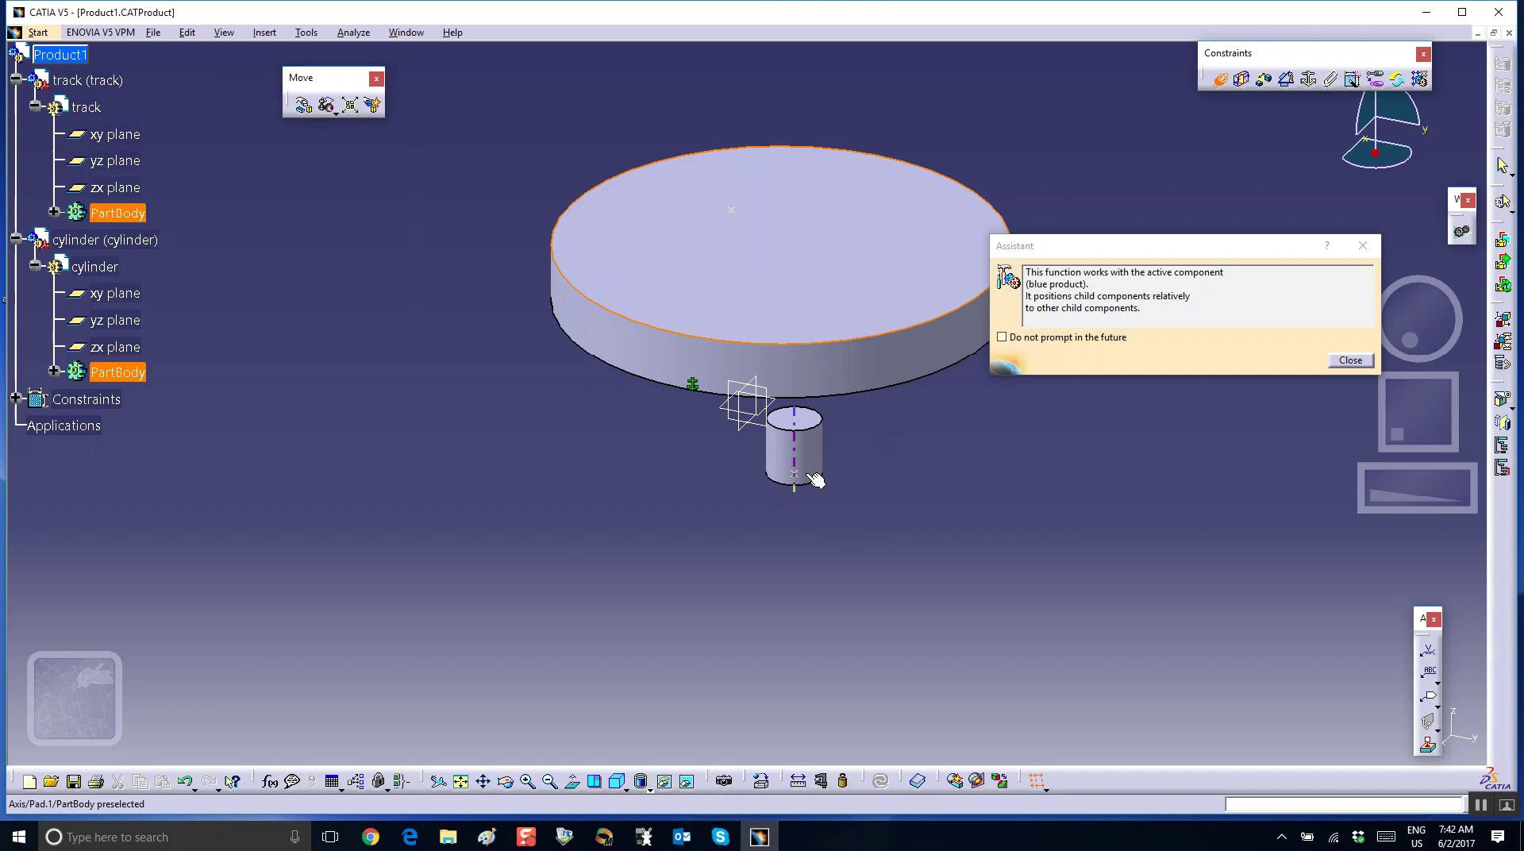
pyautogui.moveTo(807, 475)
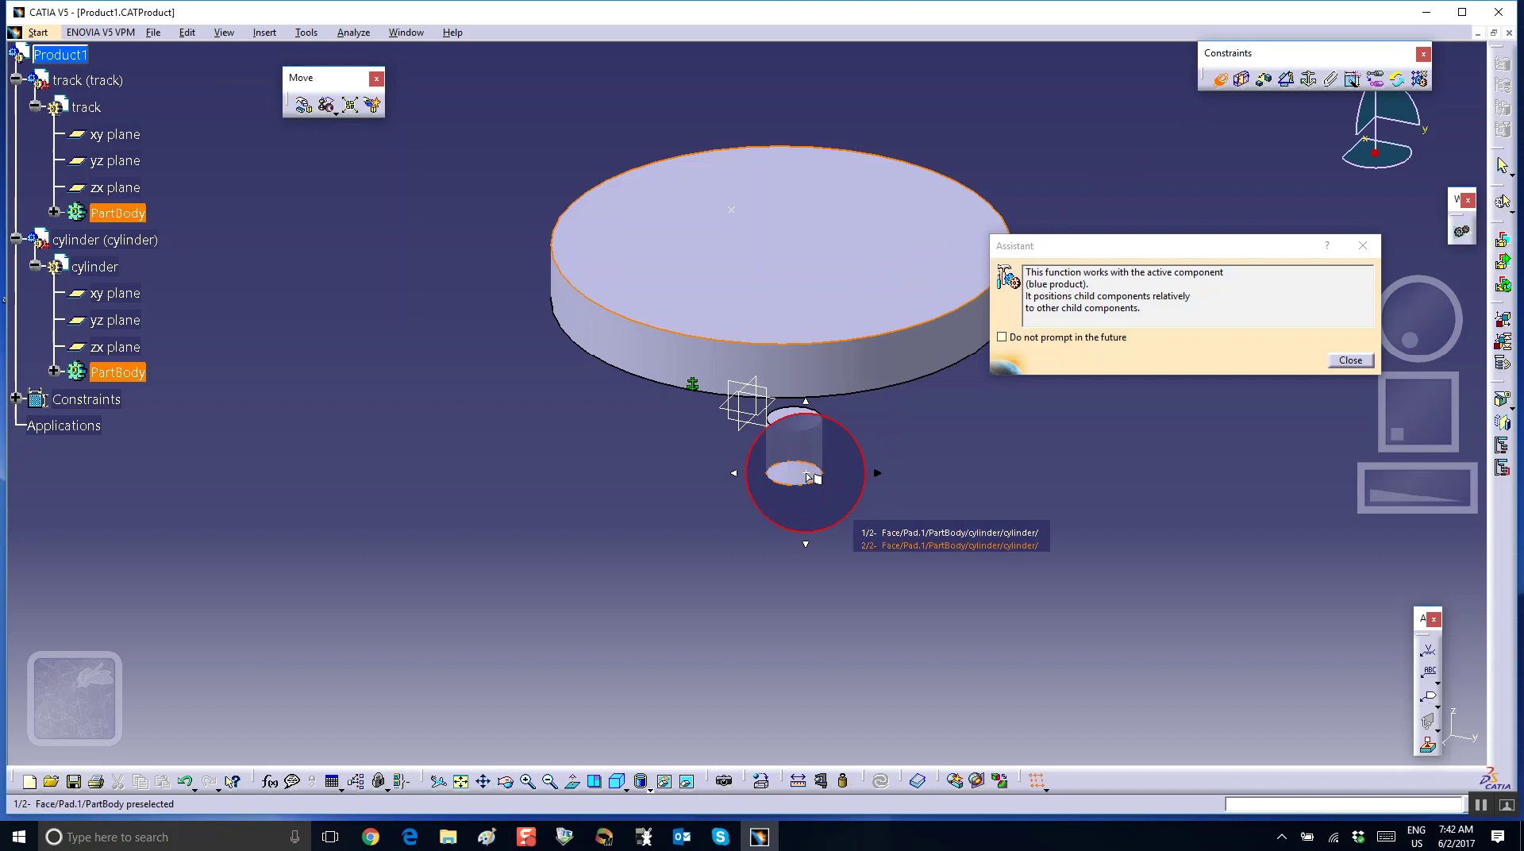
pyautogui.click(807, 476)
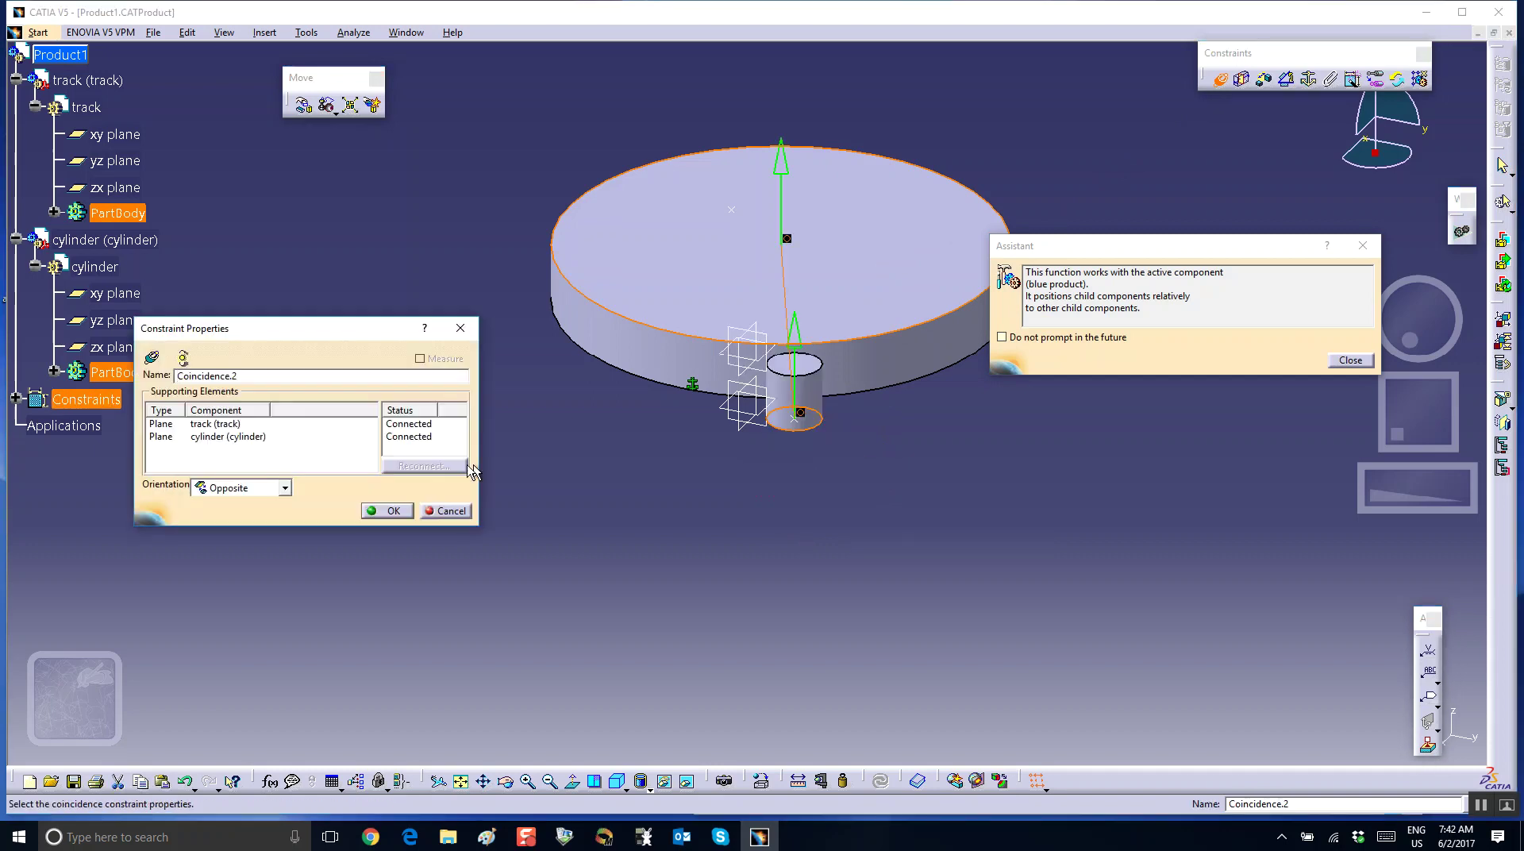
pyautogui.click(387, 511)
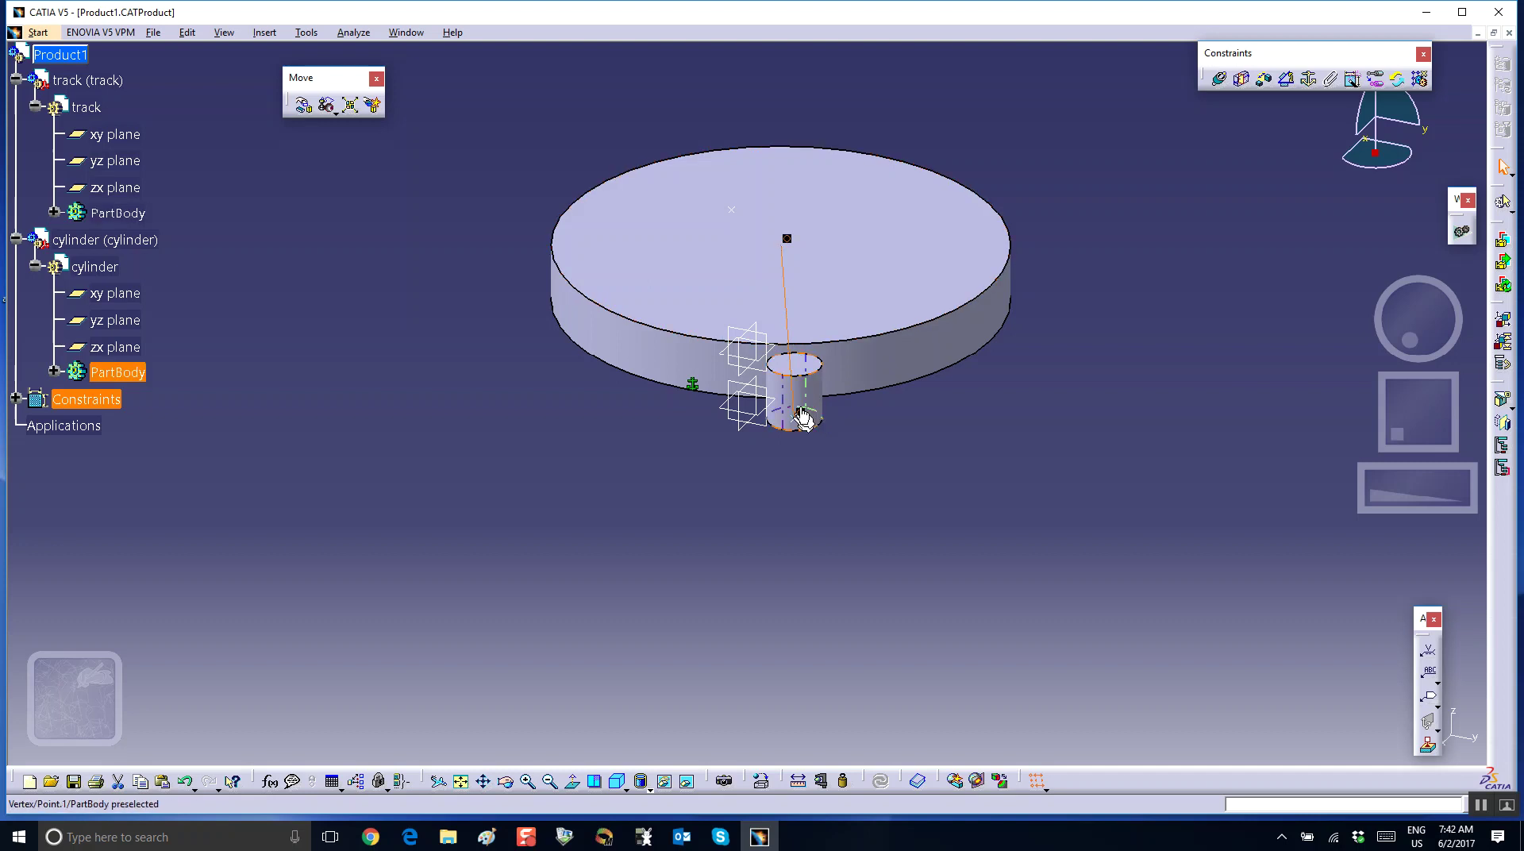
pyautogui.click(1226, 81)
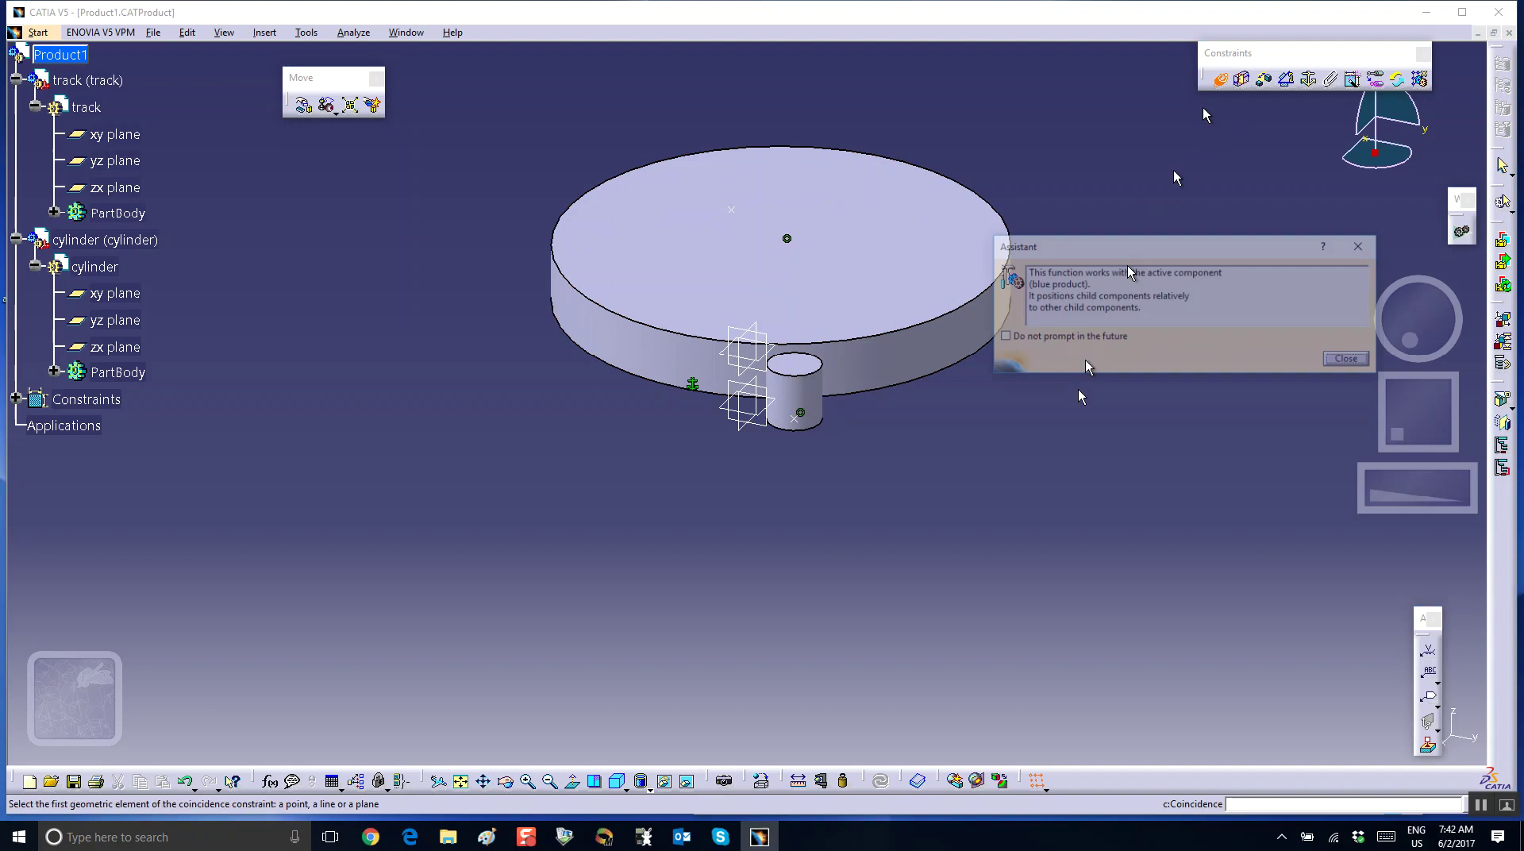
pyautogui.click(800, 415)
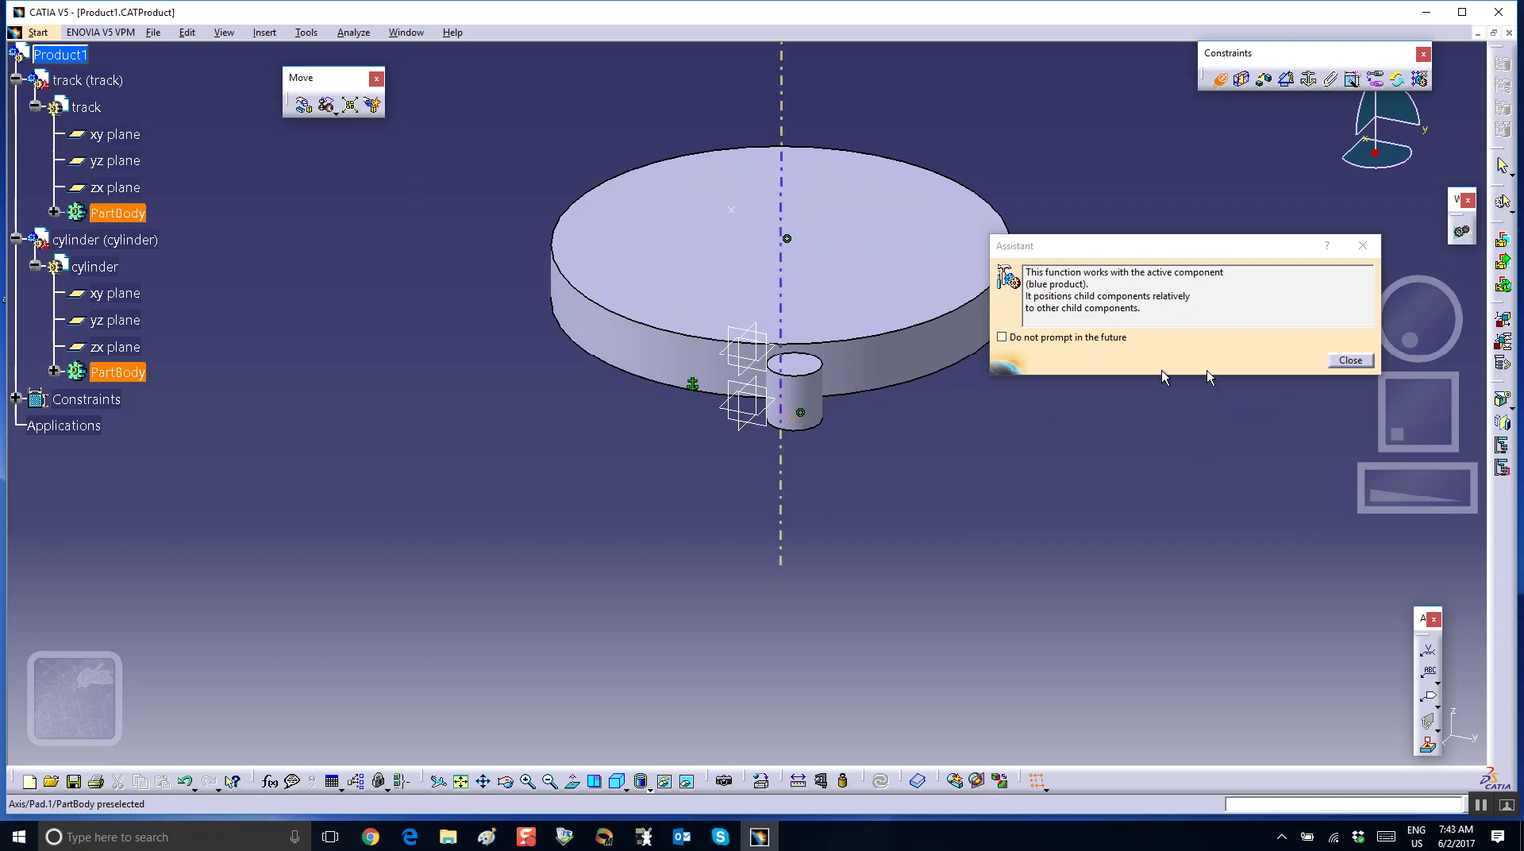
pyautogui.click(1349, 360)
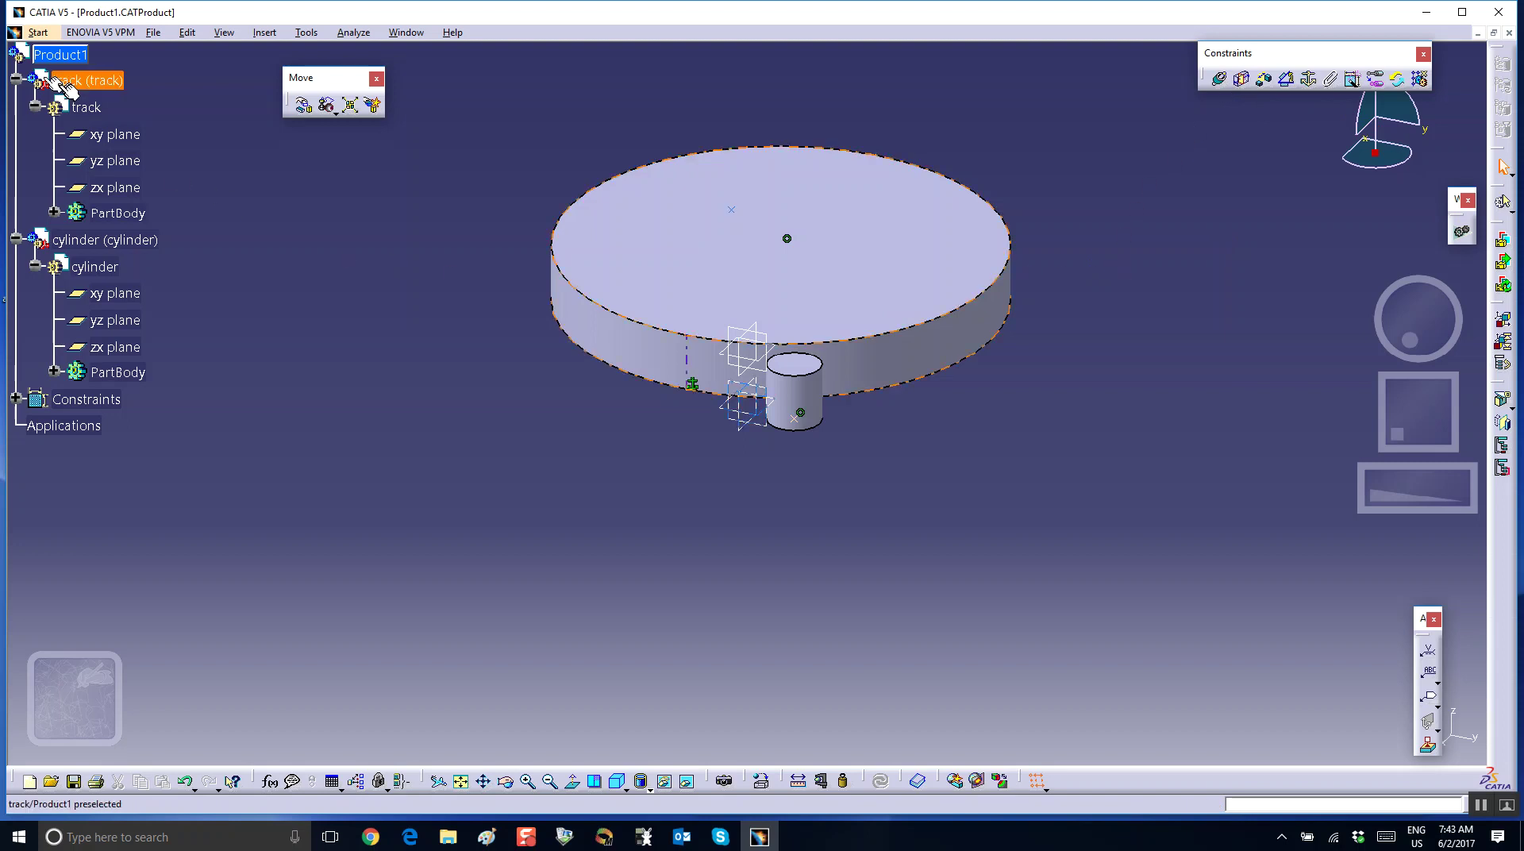
# - Activate the track part and add an On-curve point on the disc's top edge, 13.518in along it
pyautogui.doubleClick(89, 107)
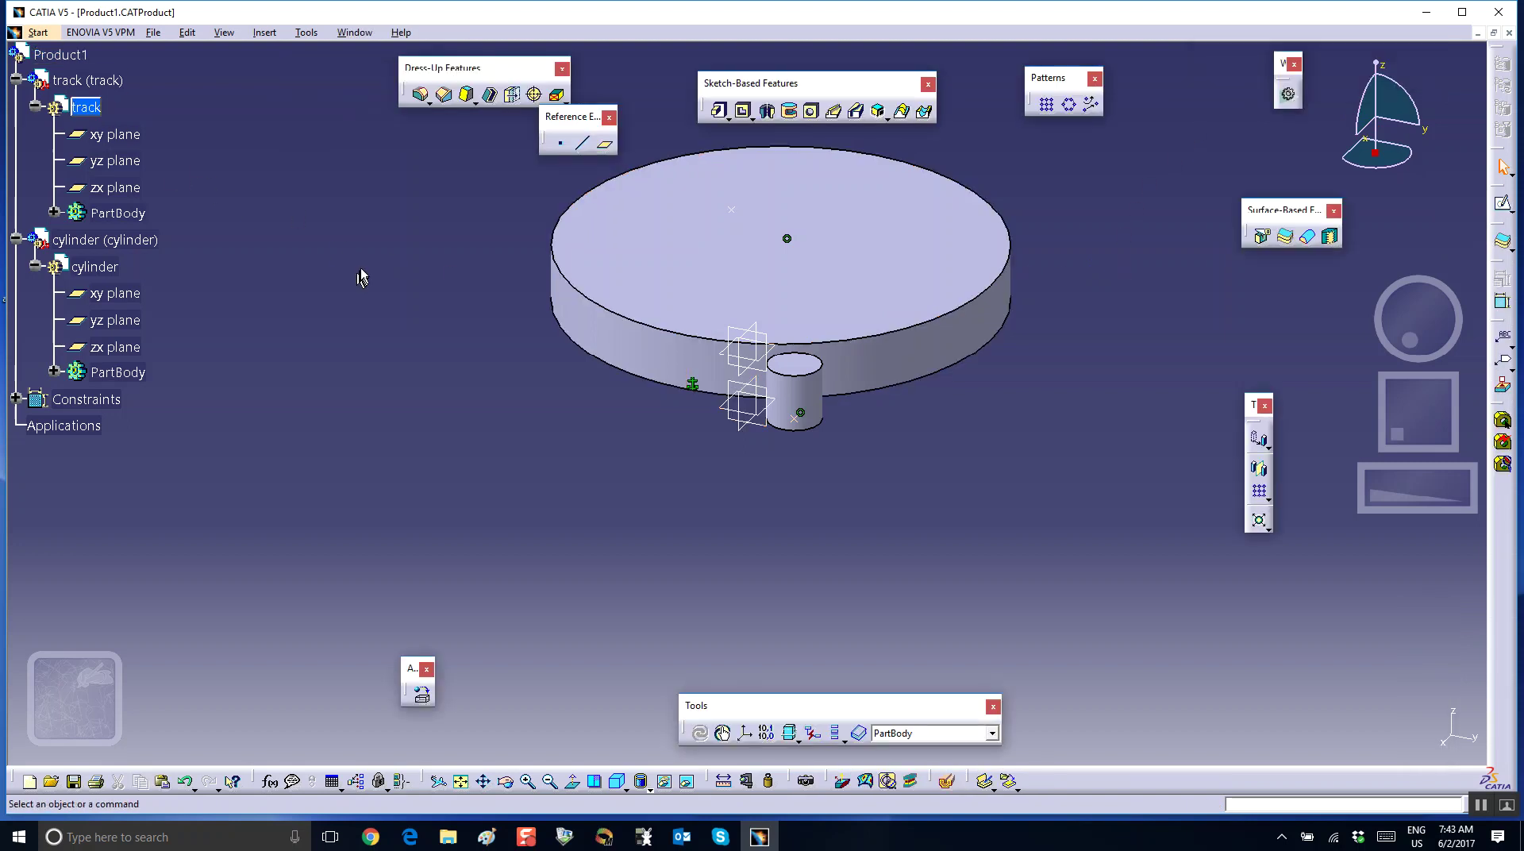
pyautogui.click(560, 144)
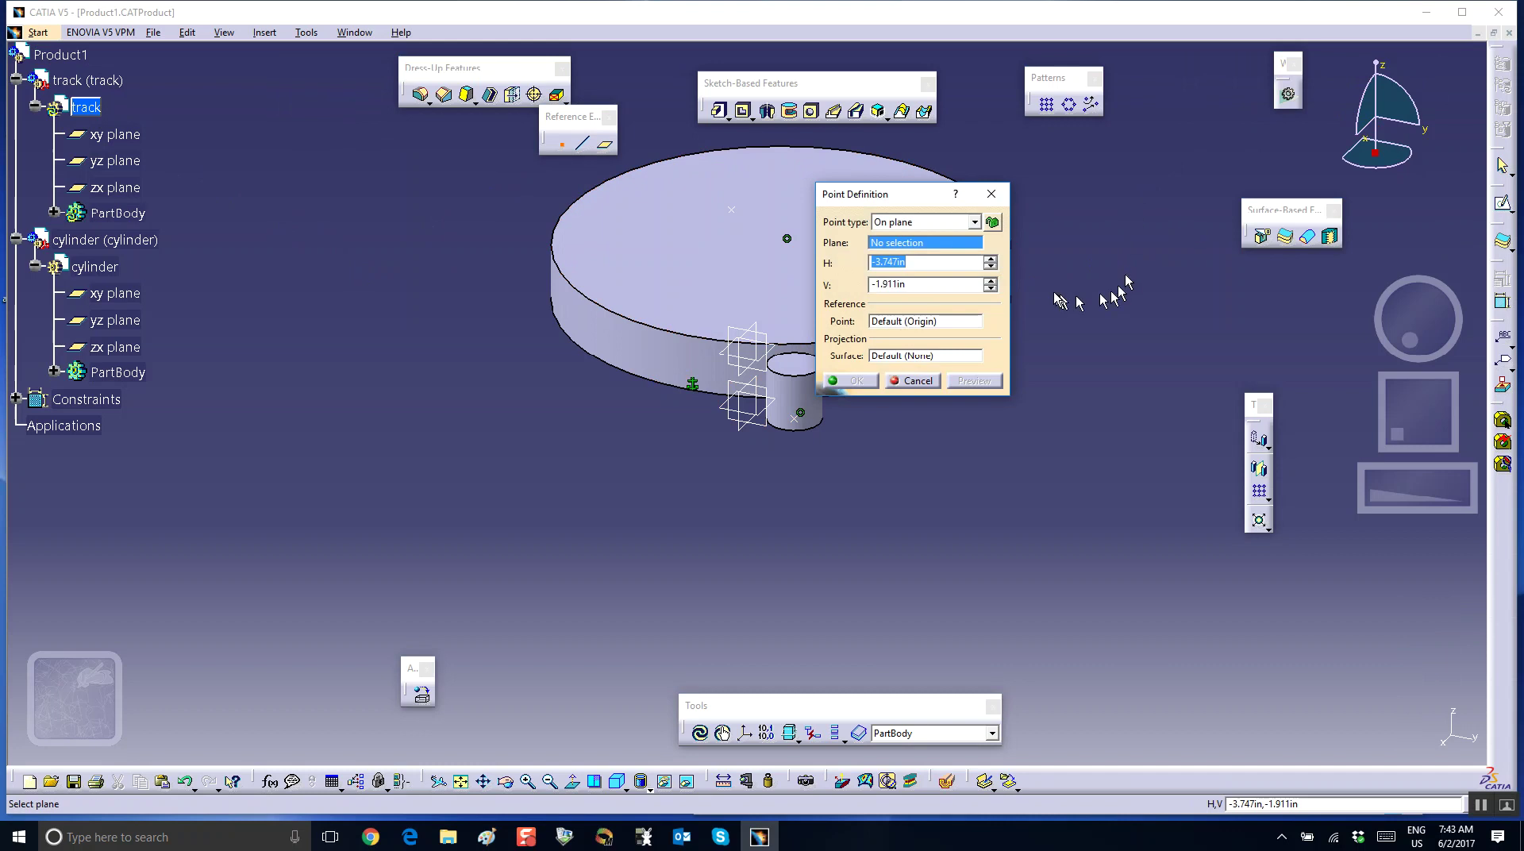
pyautogui.click(975, 222)
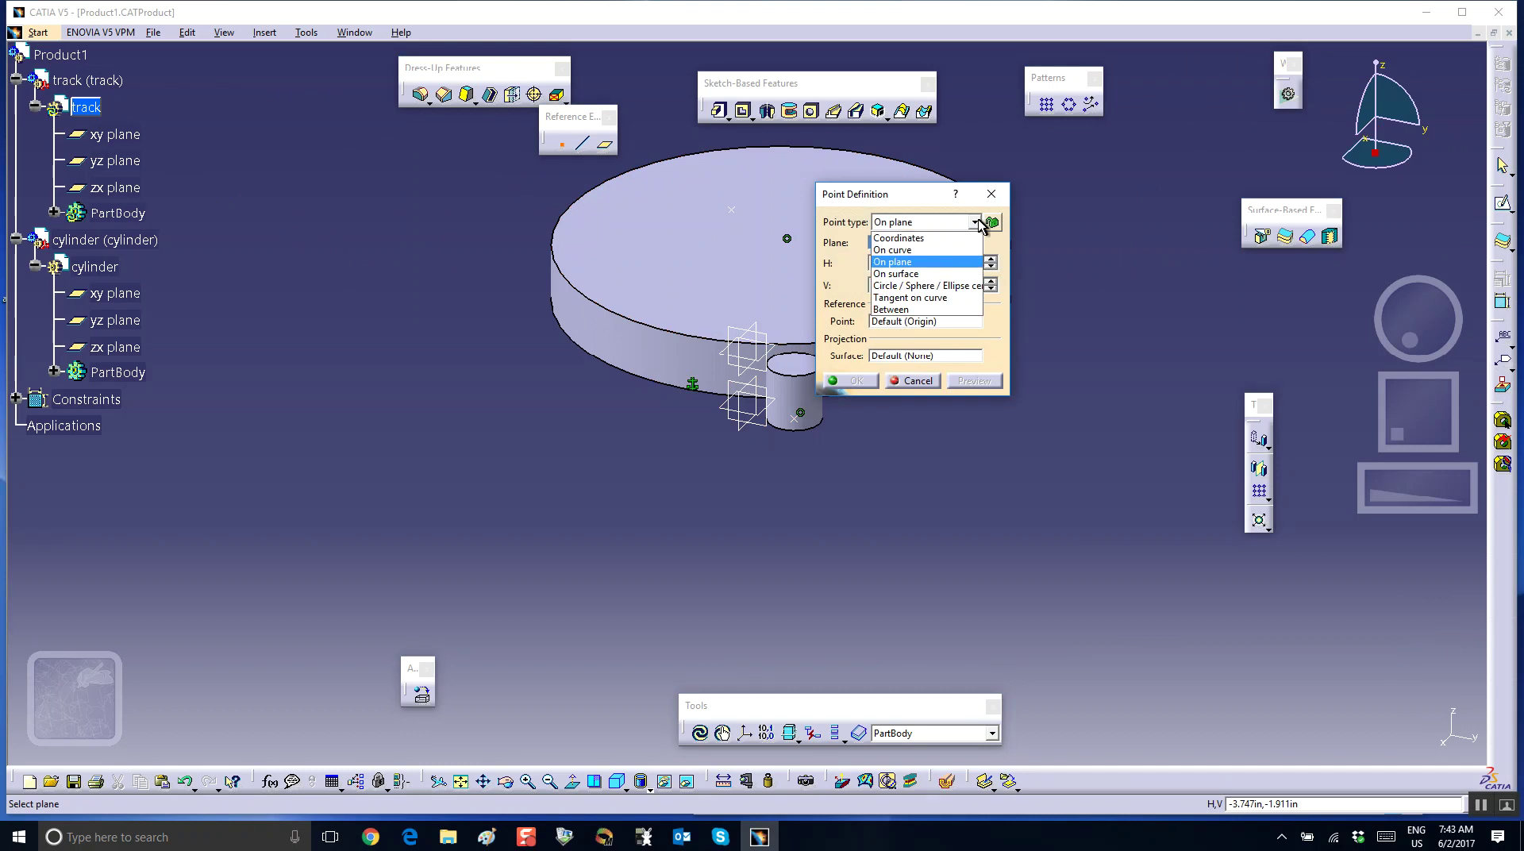
pyautogui.click(945, 250)
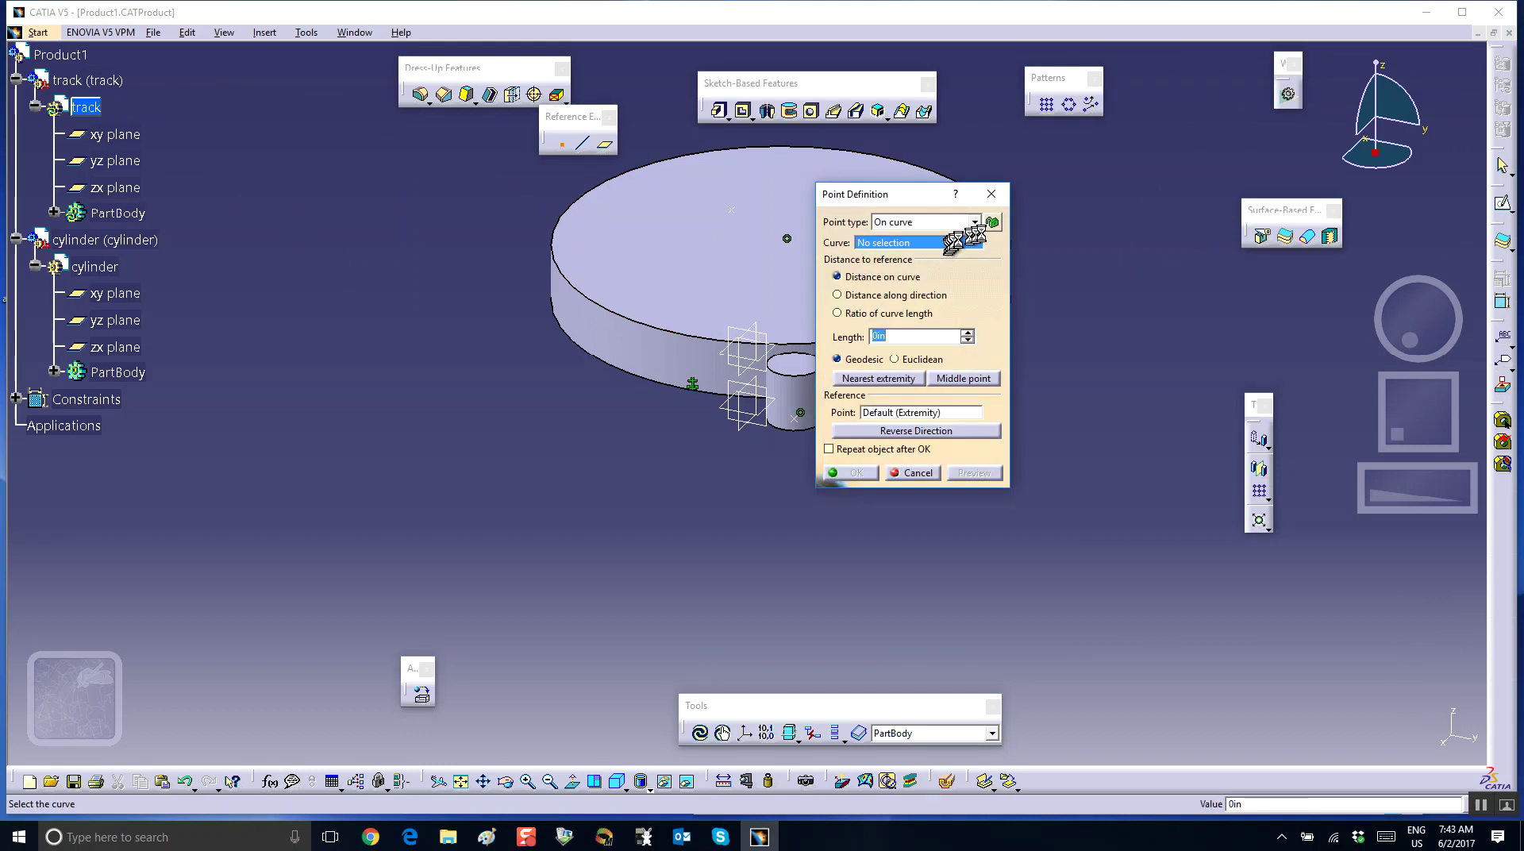
pyautogui.click(787, 342)
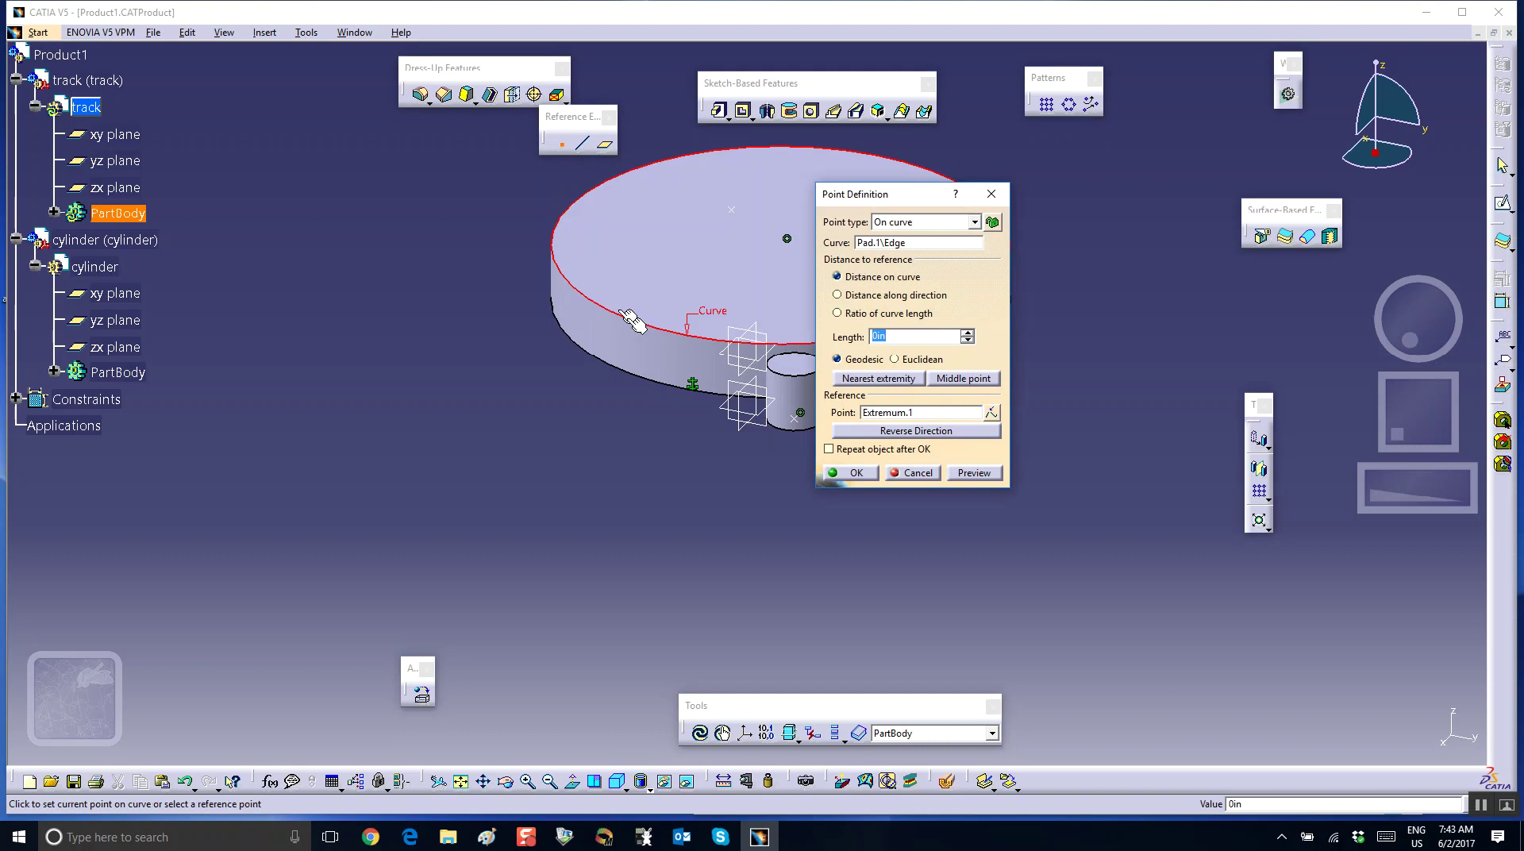
pyautogui.click(578, 280)
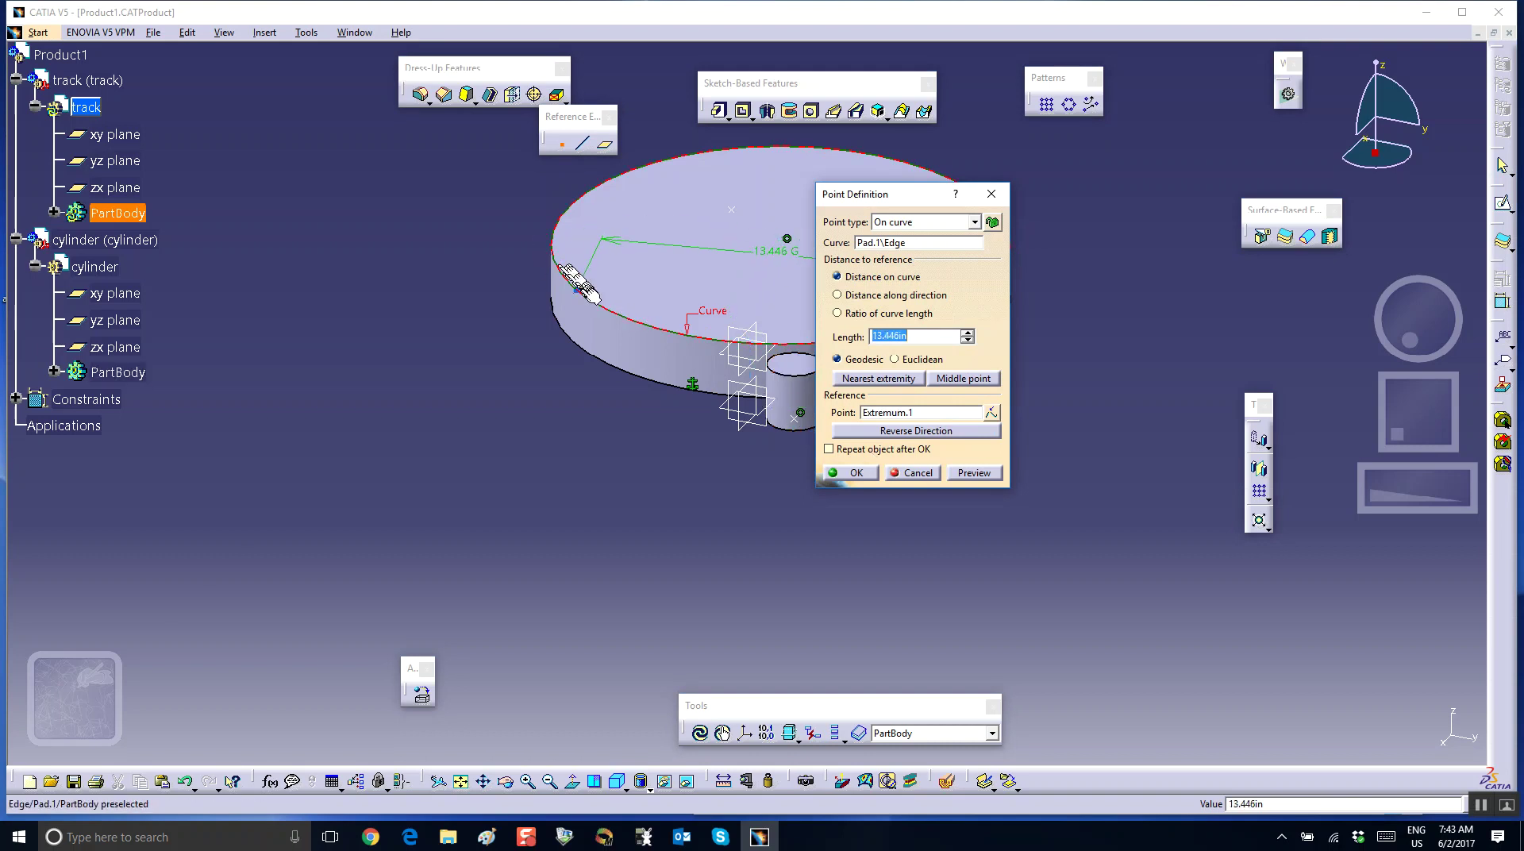
pyautogui.click(849, 471)
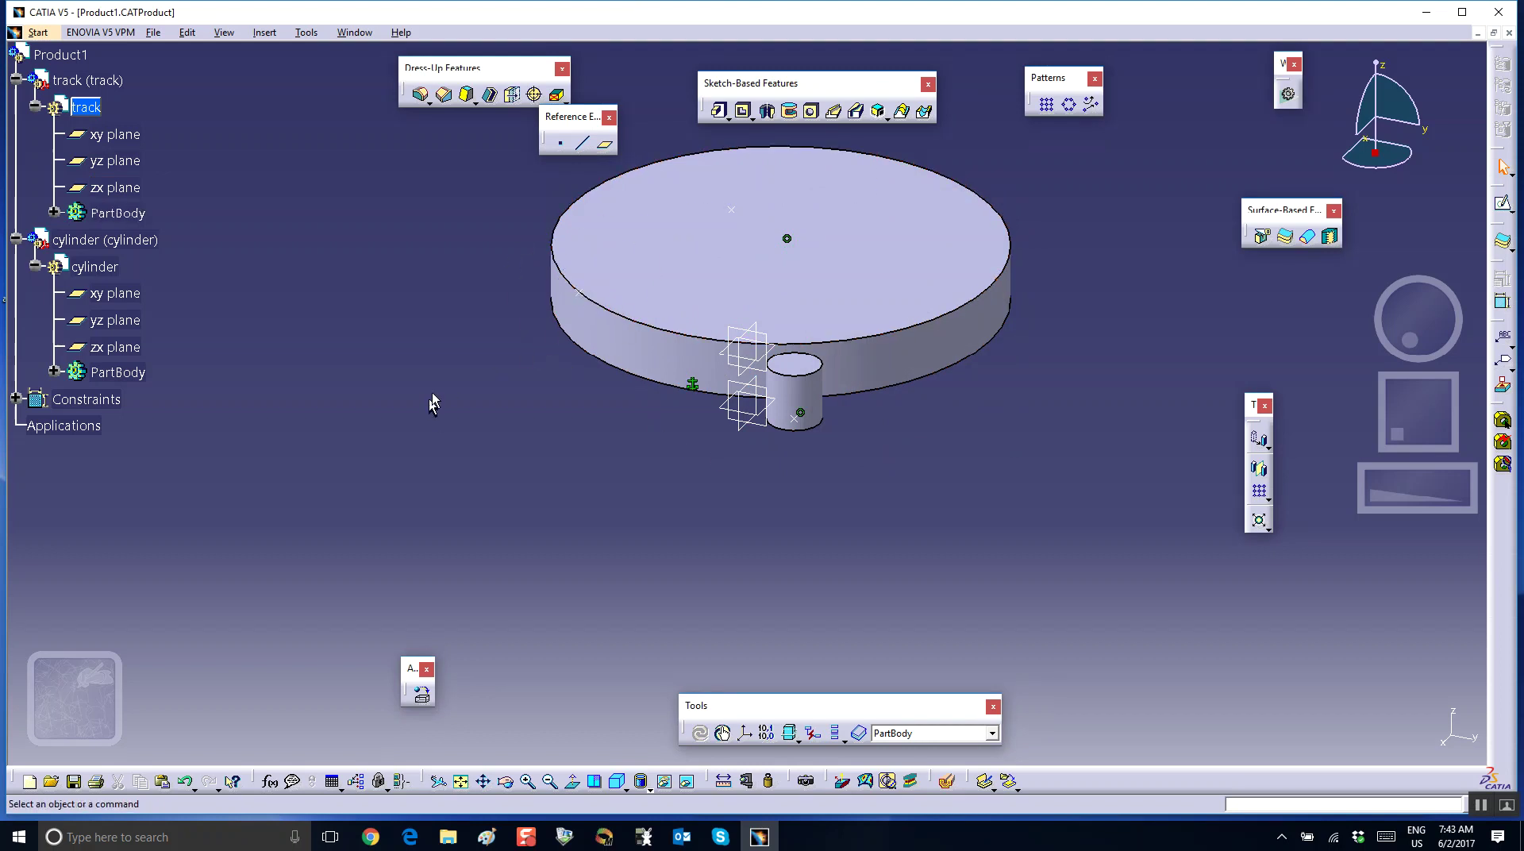
# - Add Coincidence.3 between the cylinder's point and the track's point to seat the cylinder on the disc's rim
pyautogui.doubleClick(59, 54)
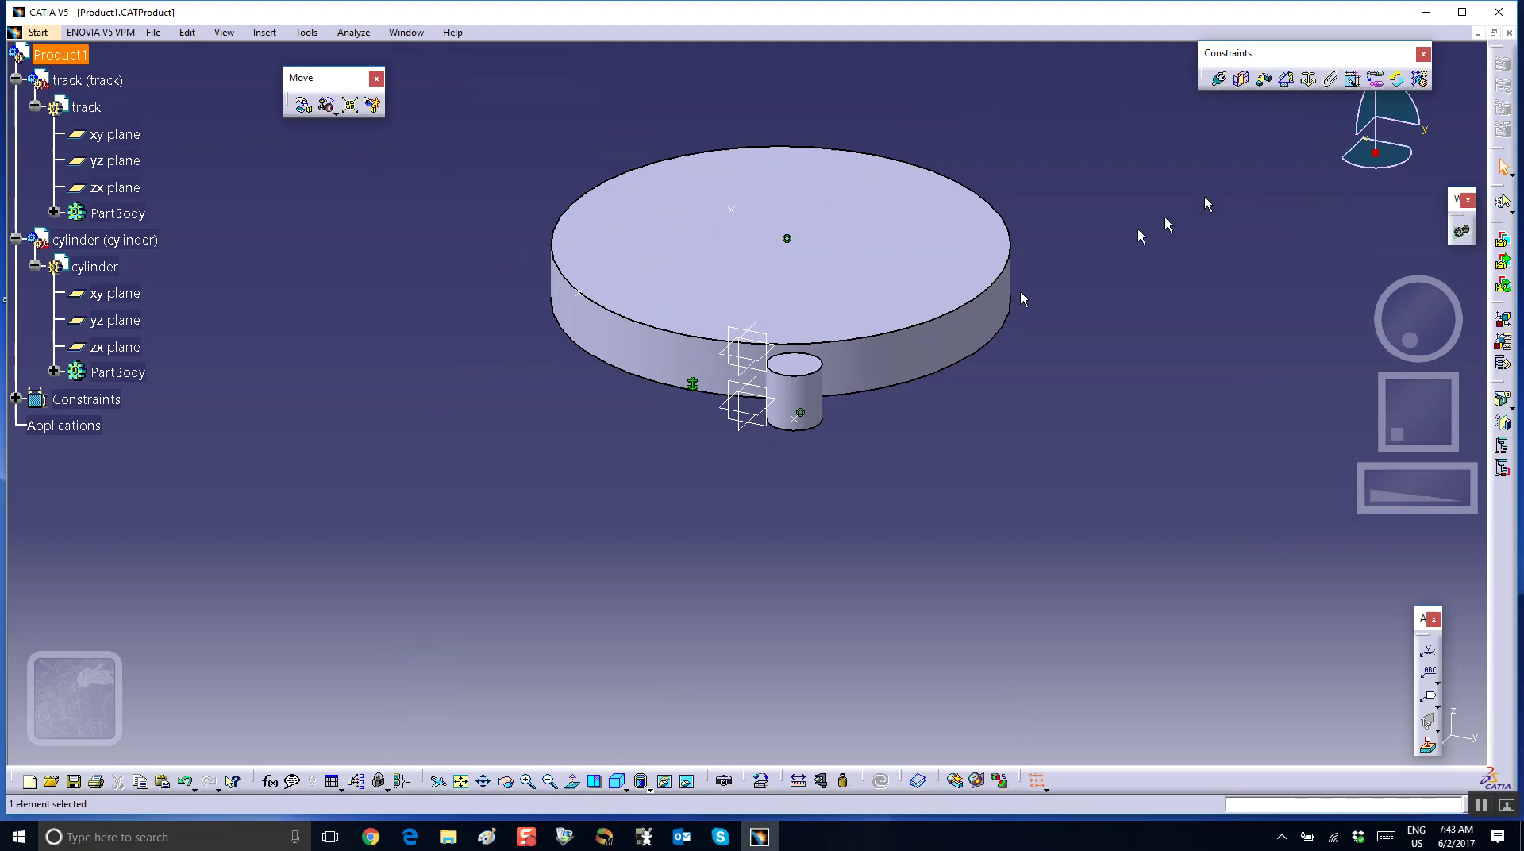
pyautogui.click(1218, 79)
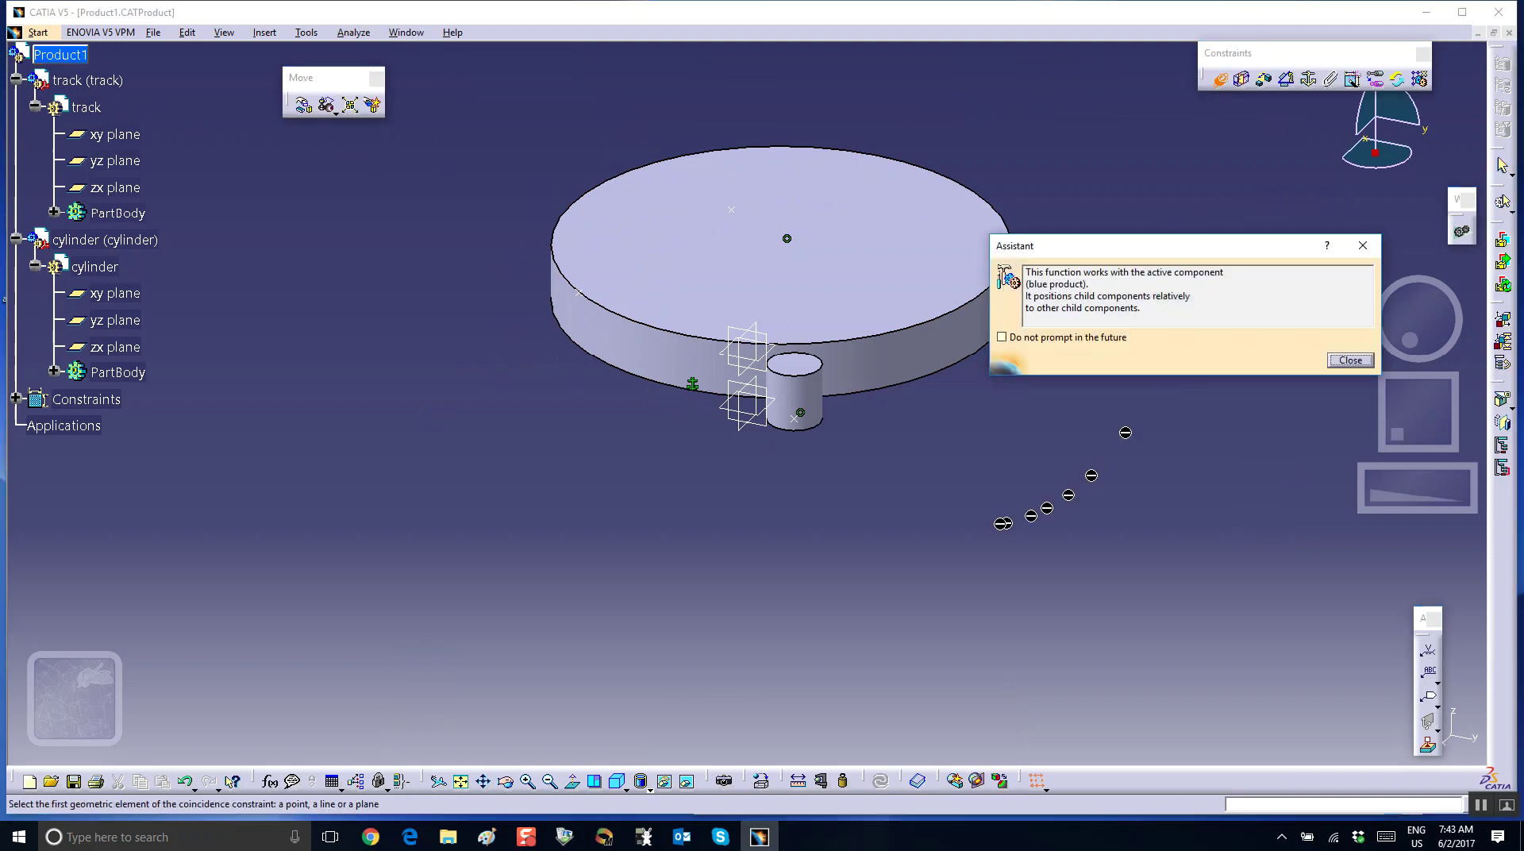
pyautogui.click(591, 298)
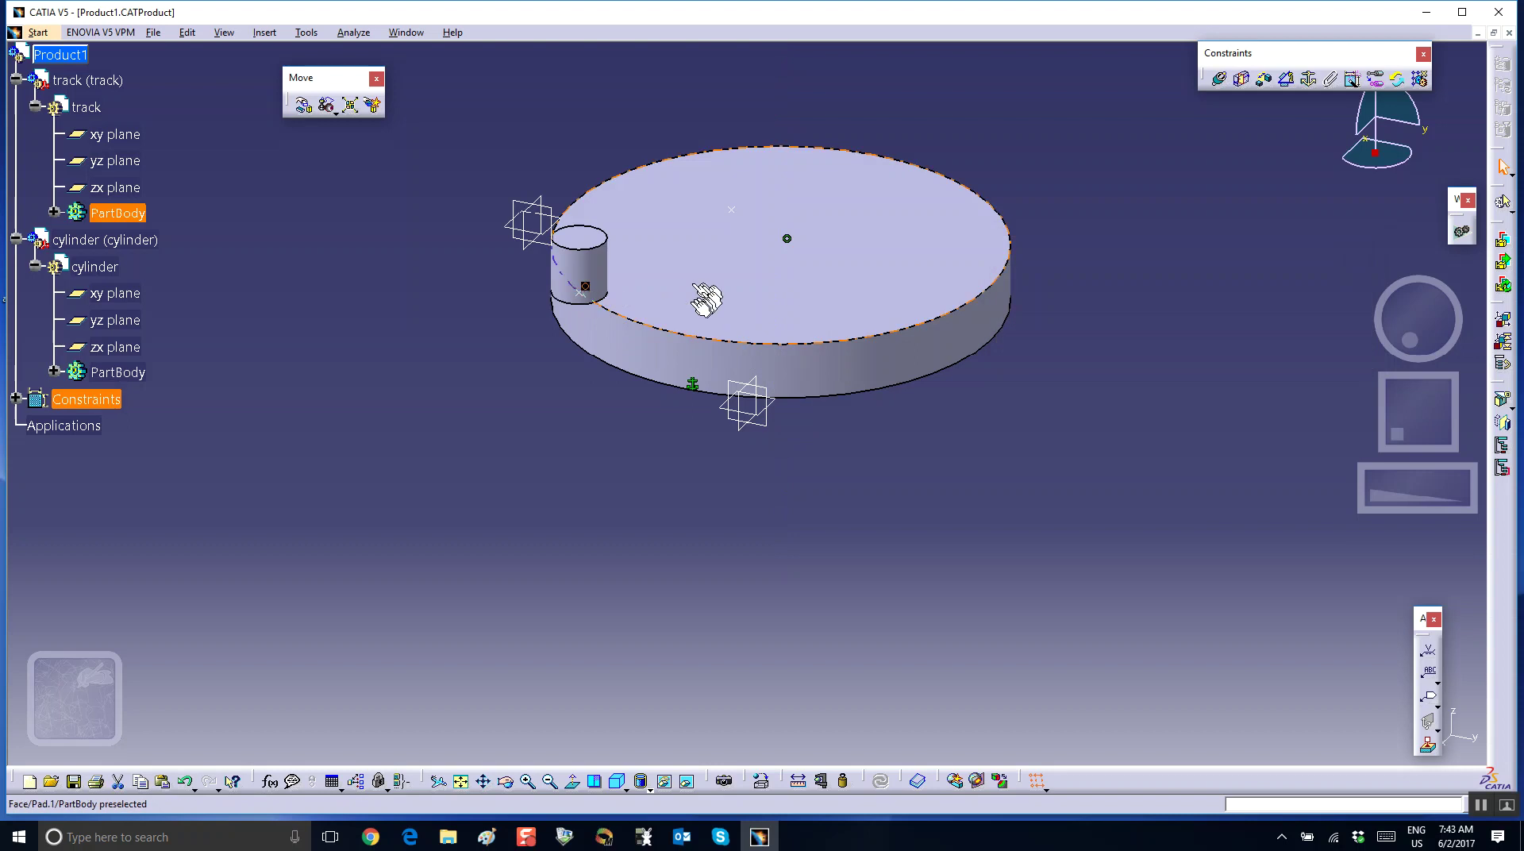
pyautogui.click(15, 398)
pyautogui.scroll(-3, 192, 468)
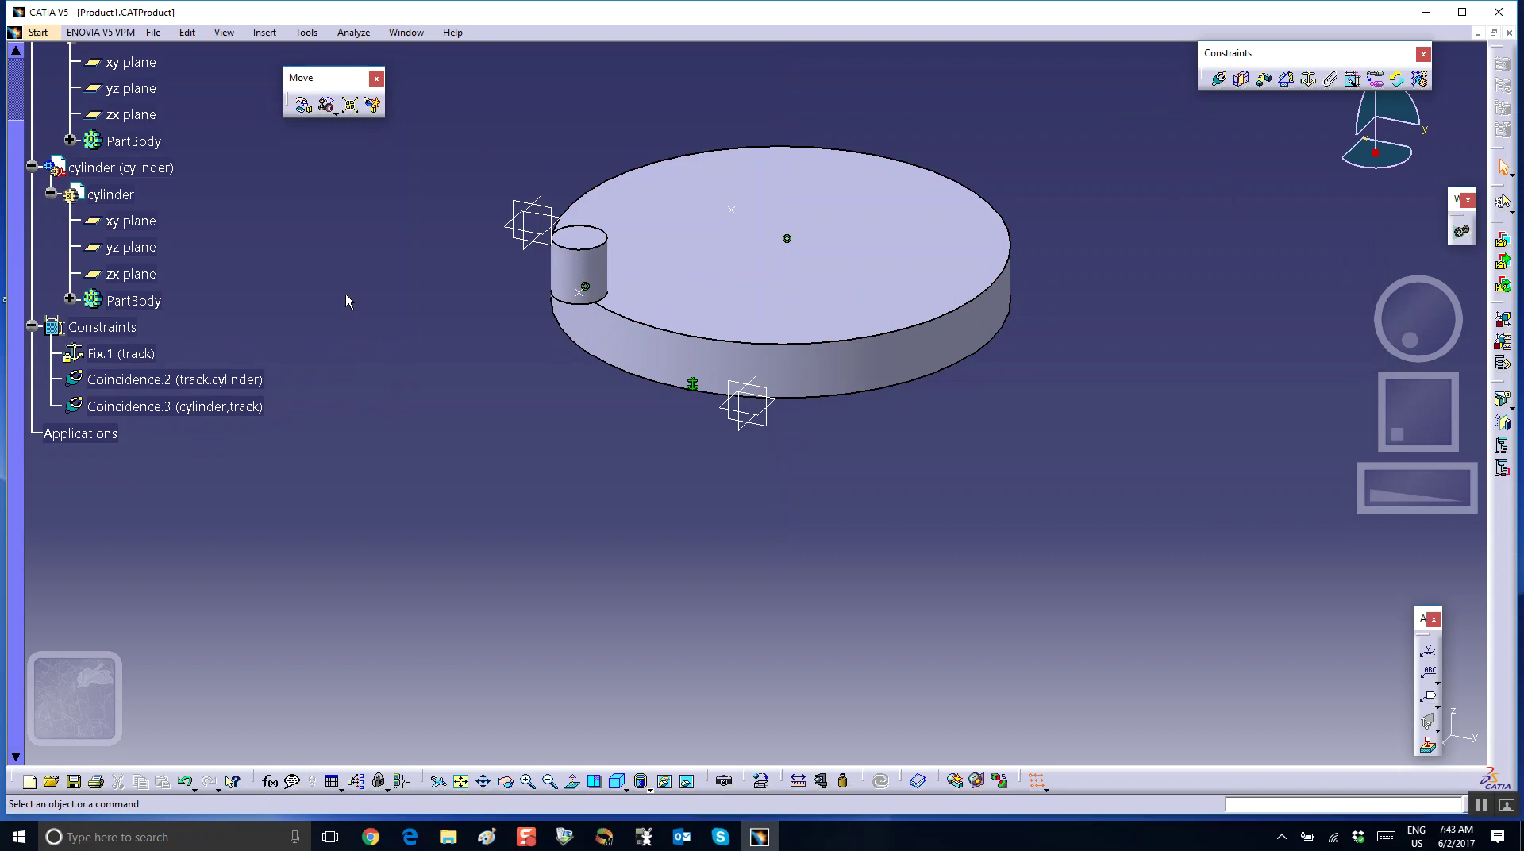
# - Switch to the DMU Kinematics workbench
pyautogui.click(42, 34)
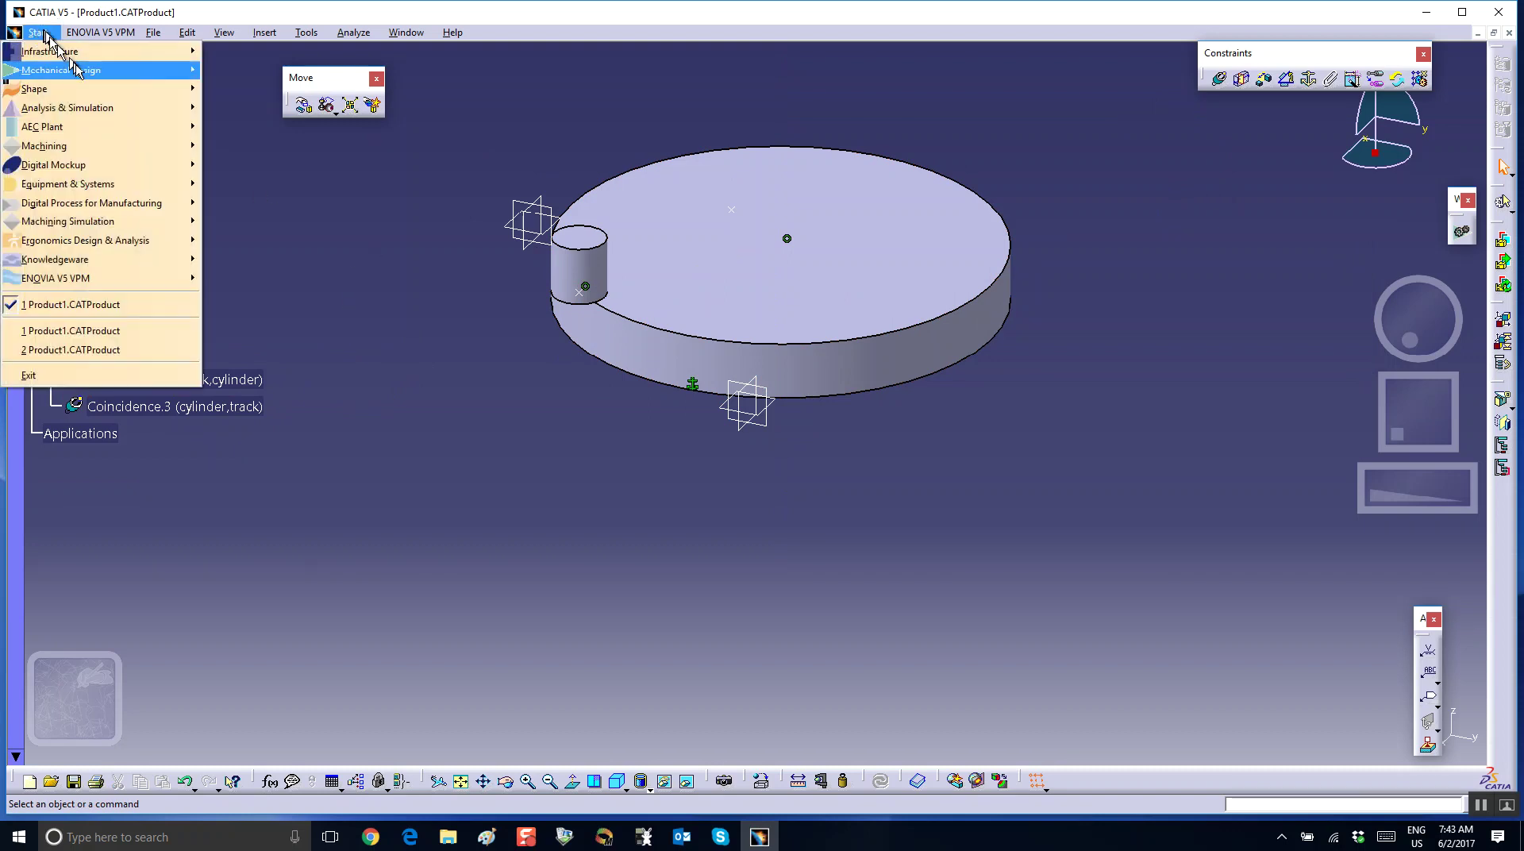
pyautogui.moveTo(102, 163)
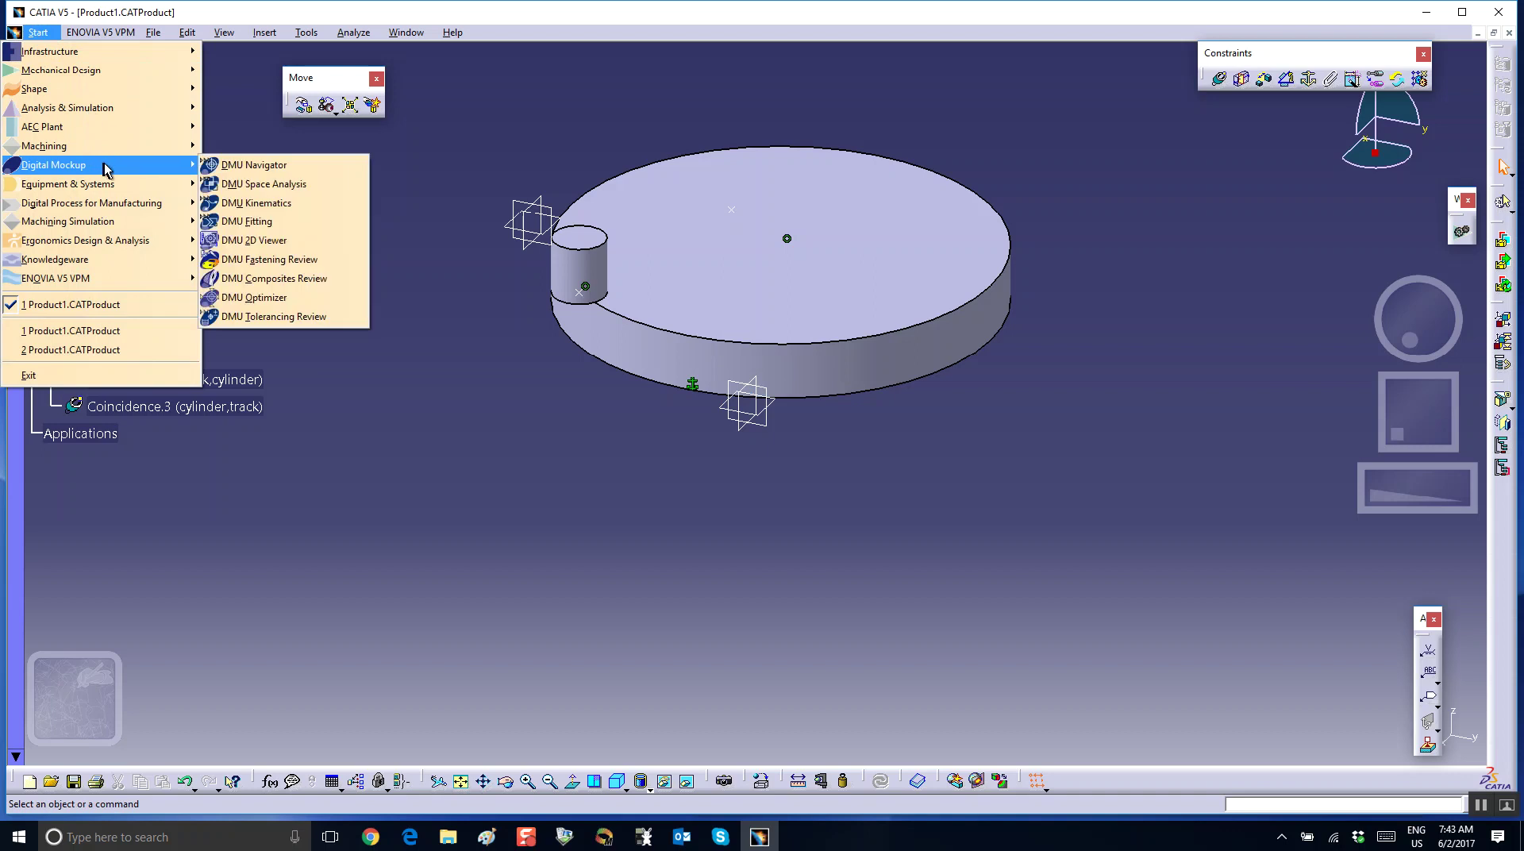
pyautogui.click(253, 205)
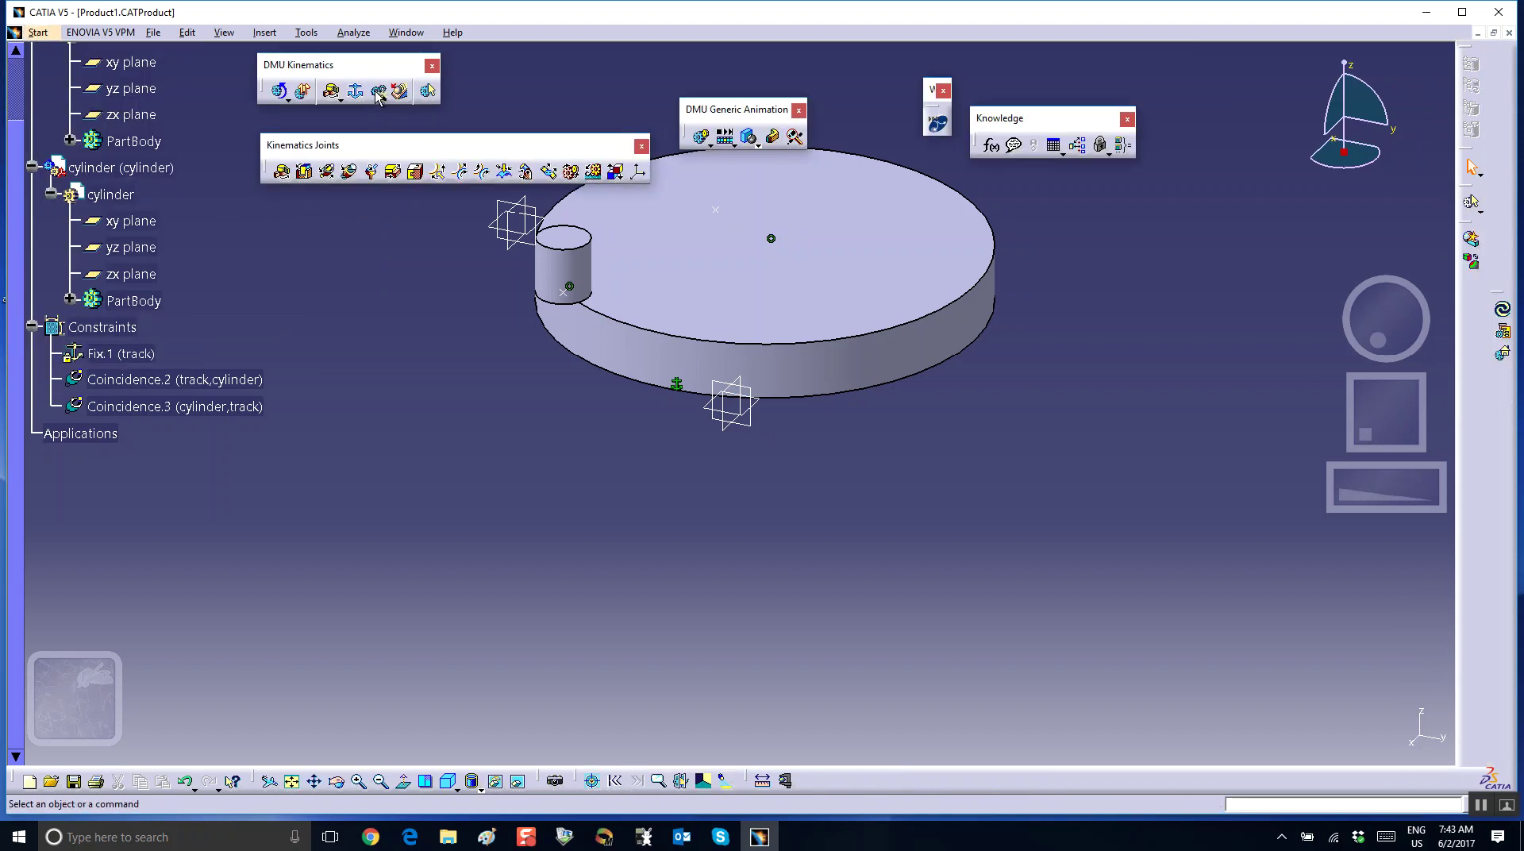
# - Auto-convert the assembly constraints into new Mechanism.1, producing the Revolute.1 joint between cylinder and track
pyautogui.click(377, 92)
pyautogui.click(490, 553)
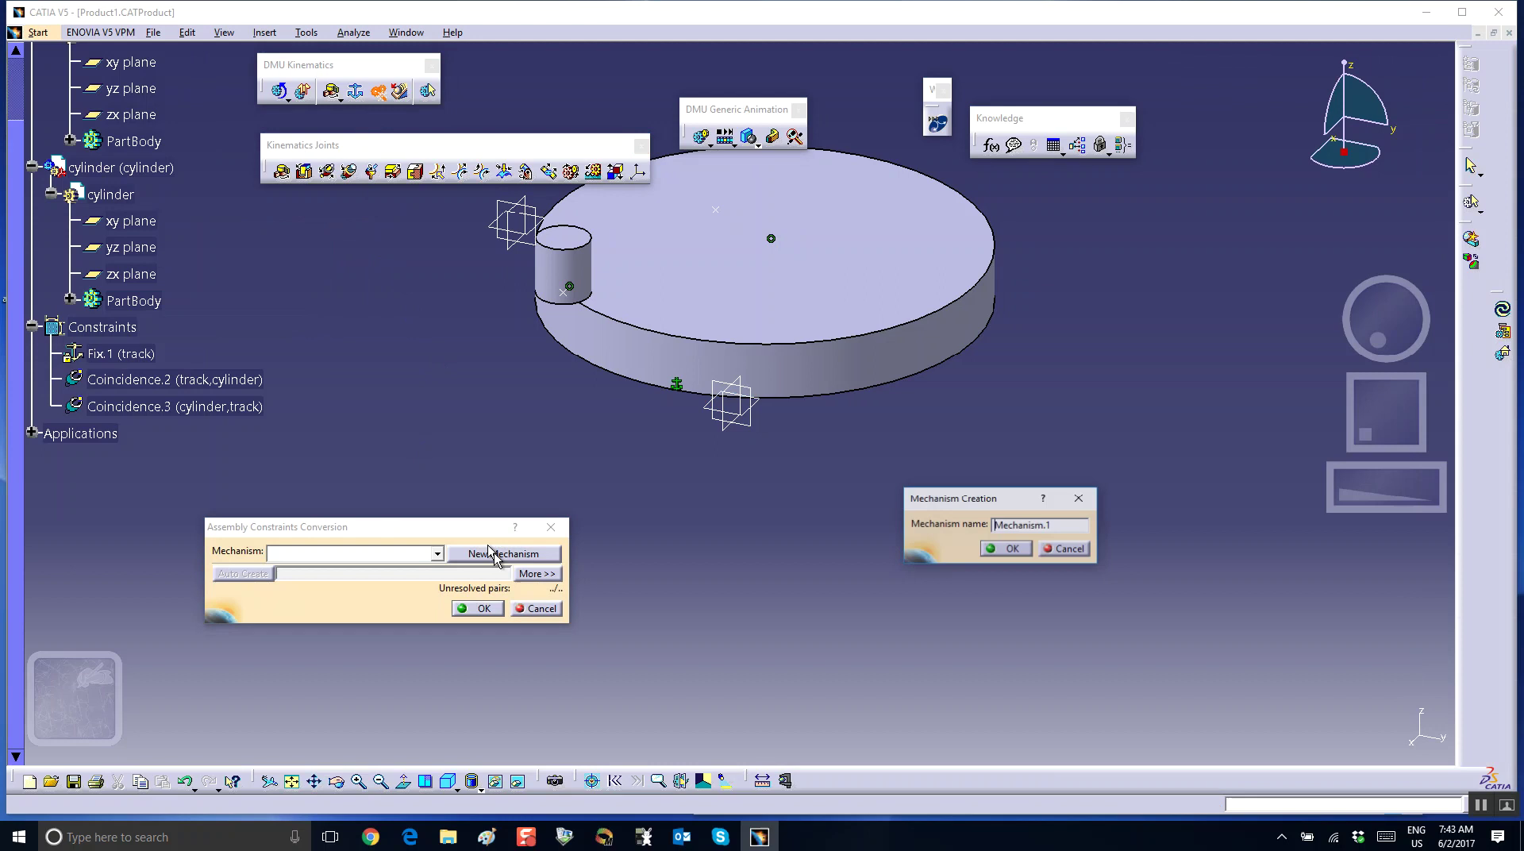
pyautogui.click(1006, 549)
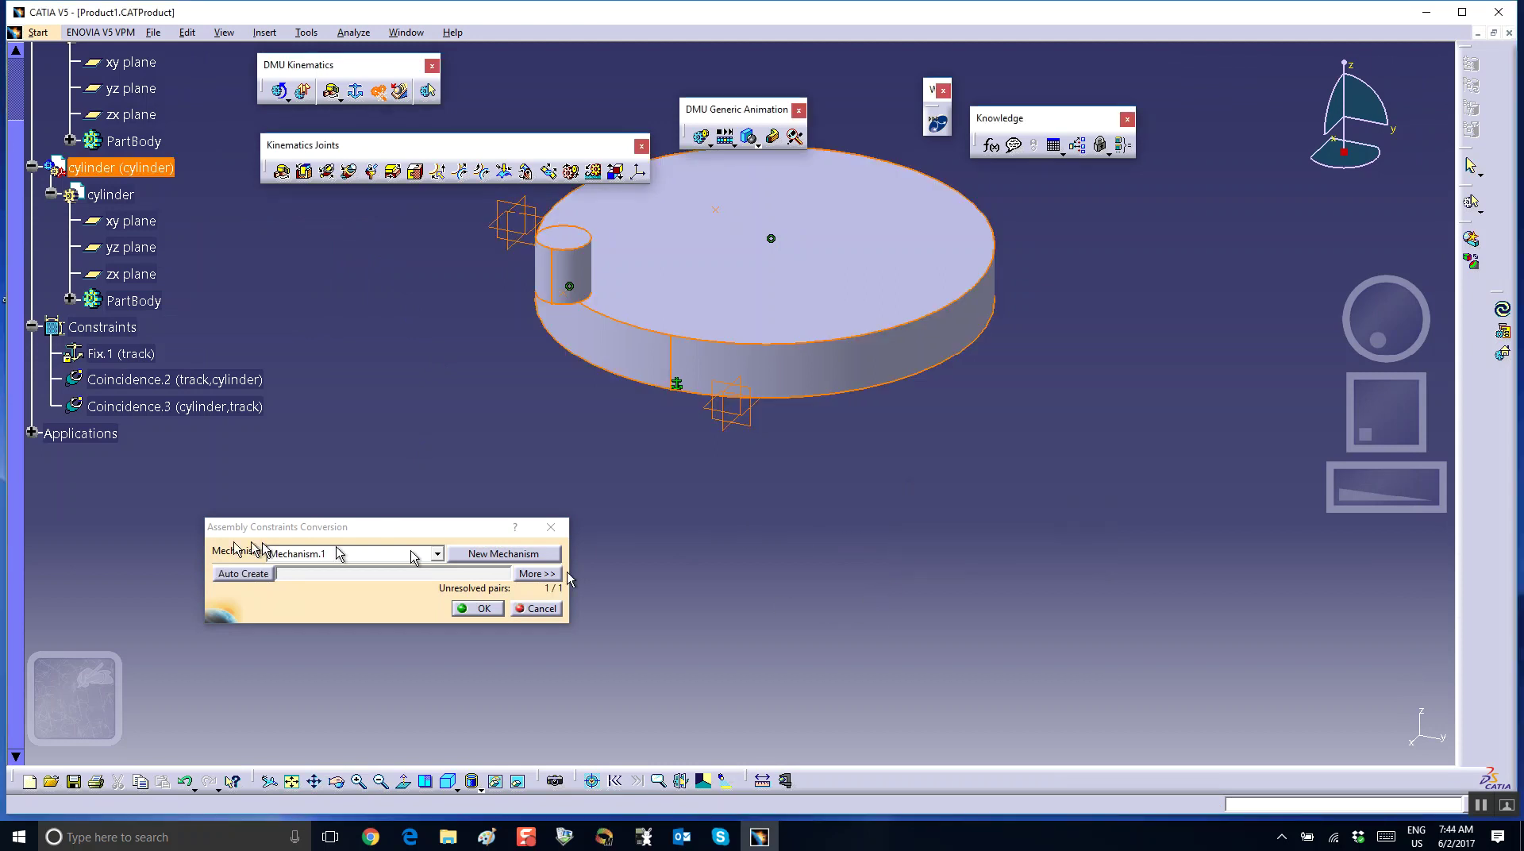
pyautogui.click(242, 572)
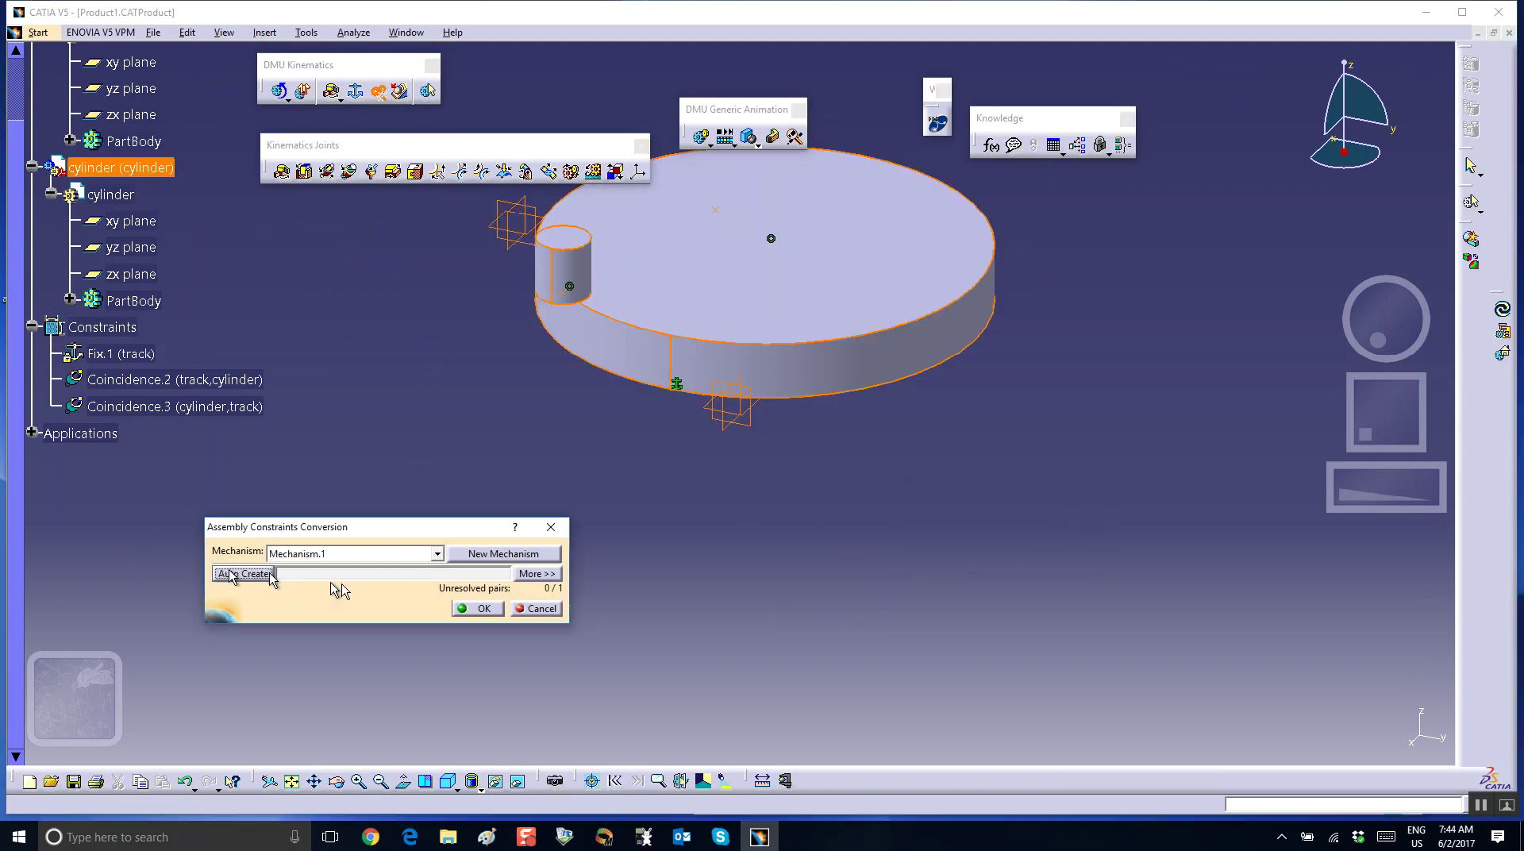
pyautogui.click(486, 607)
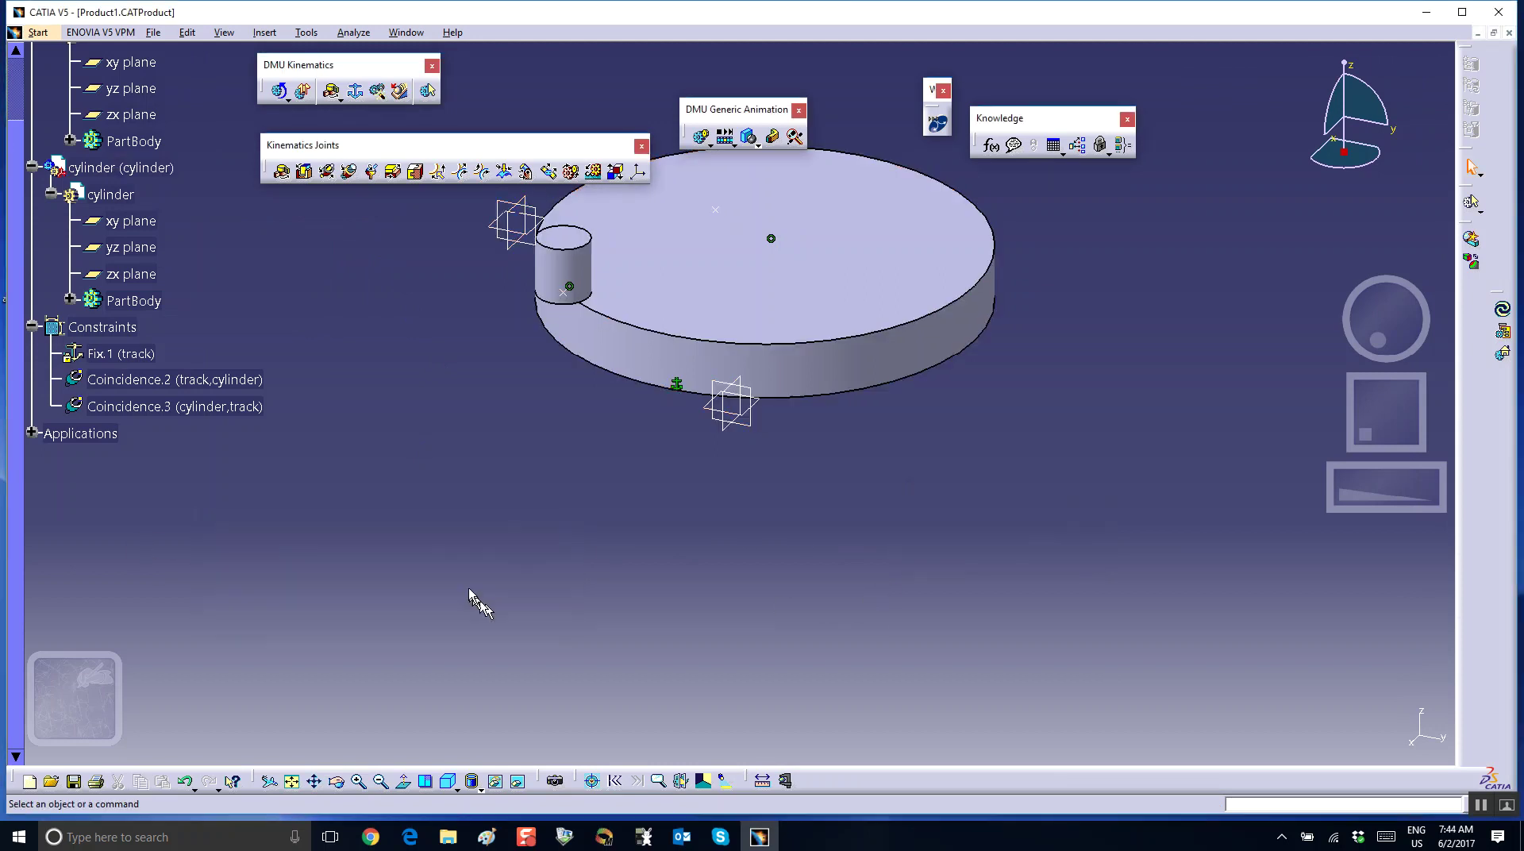
pyautogui.click(32, 434)
pyautogui.click(69, 486)
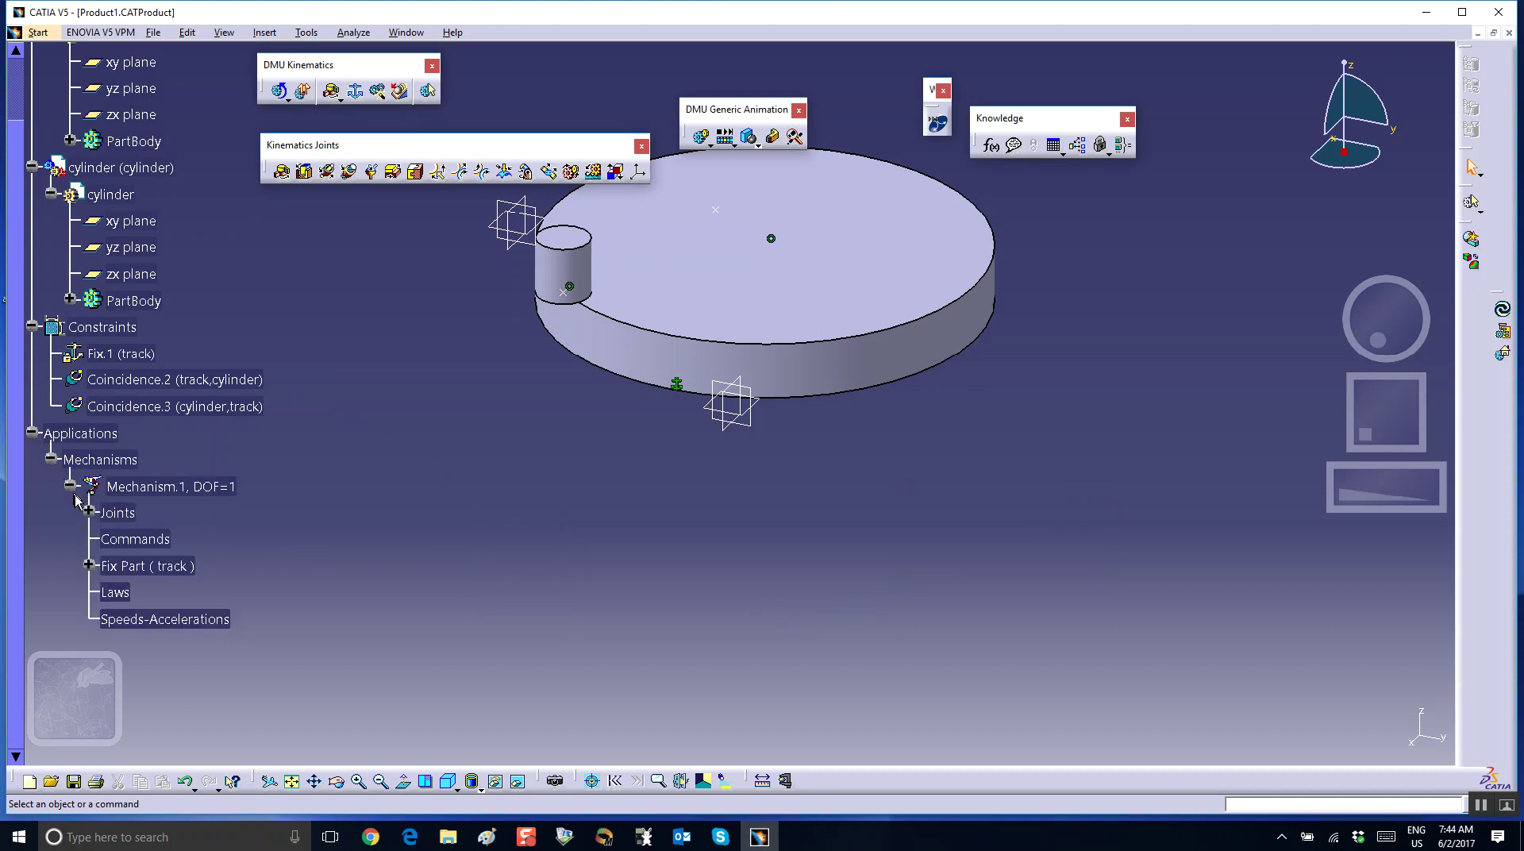
pyautogui.click(90, 511)
pyautogui.scroll(-3, 333, 459)
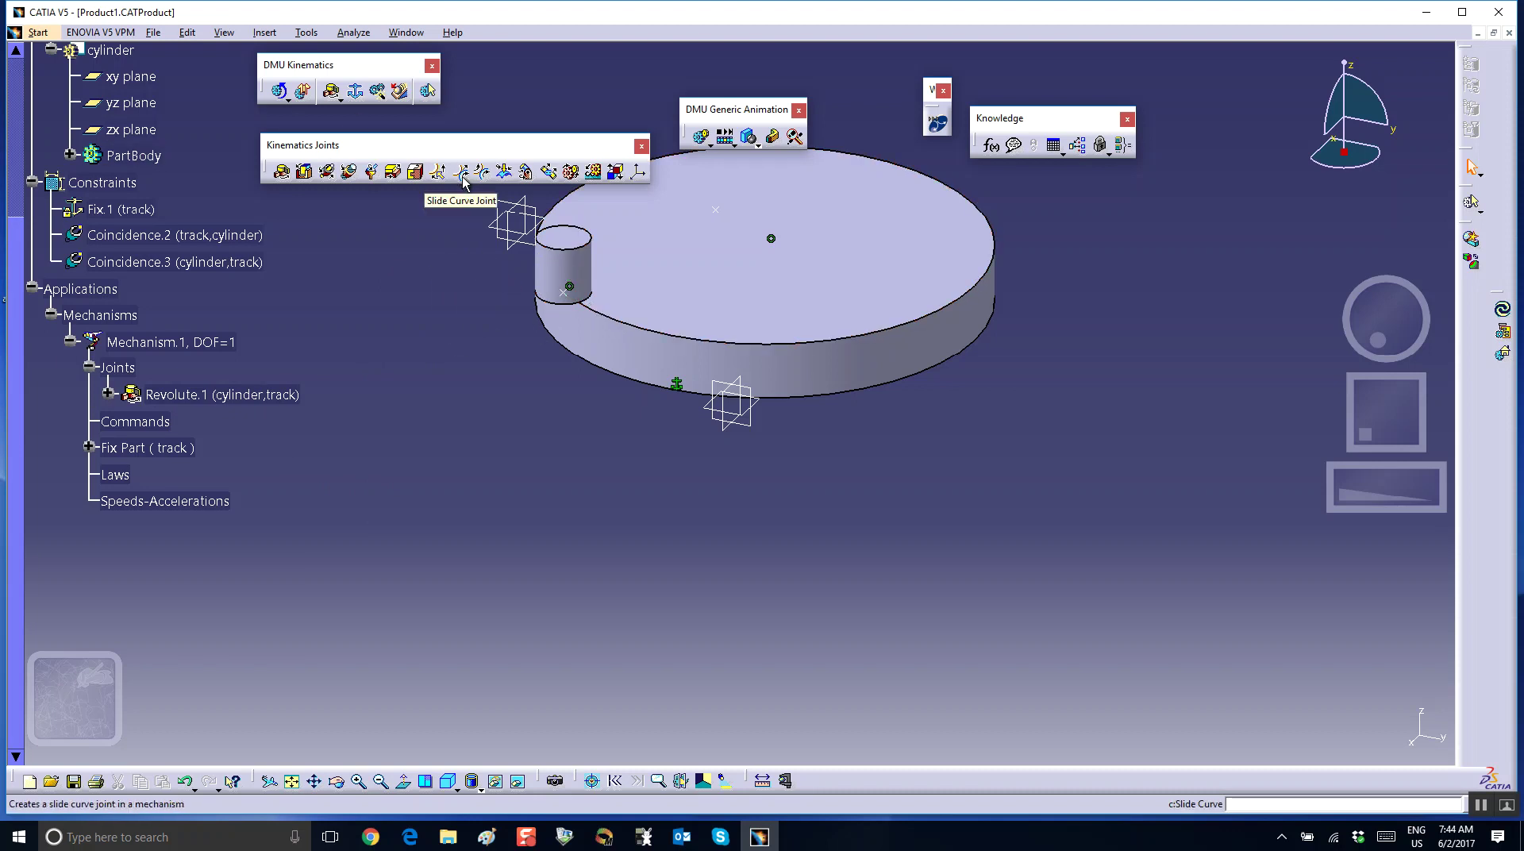
# - Create Point Curve.2 from the track's top circular edge and the cylinder's Point.1
pyautogui.click(437, 171)
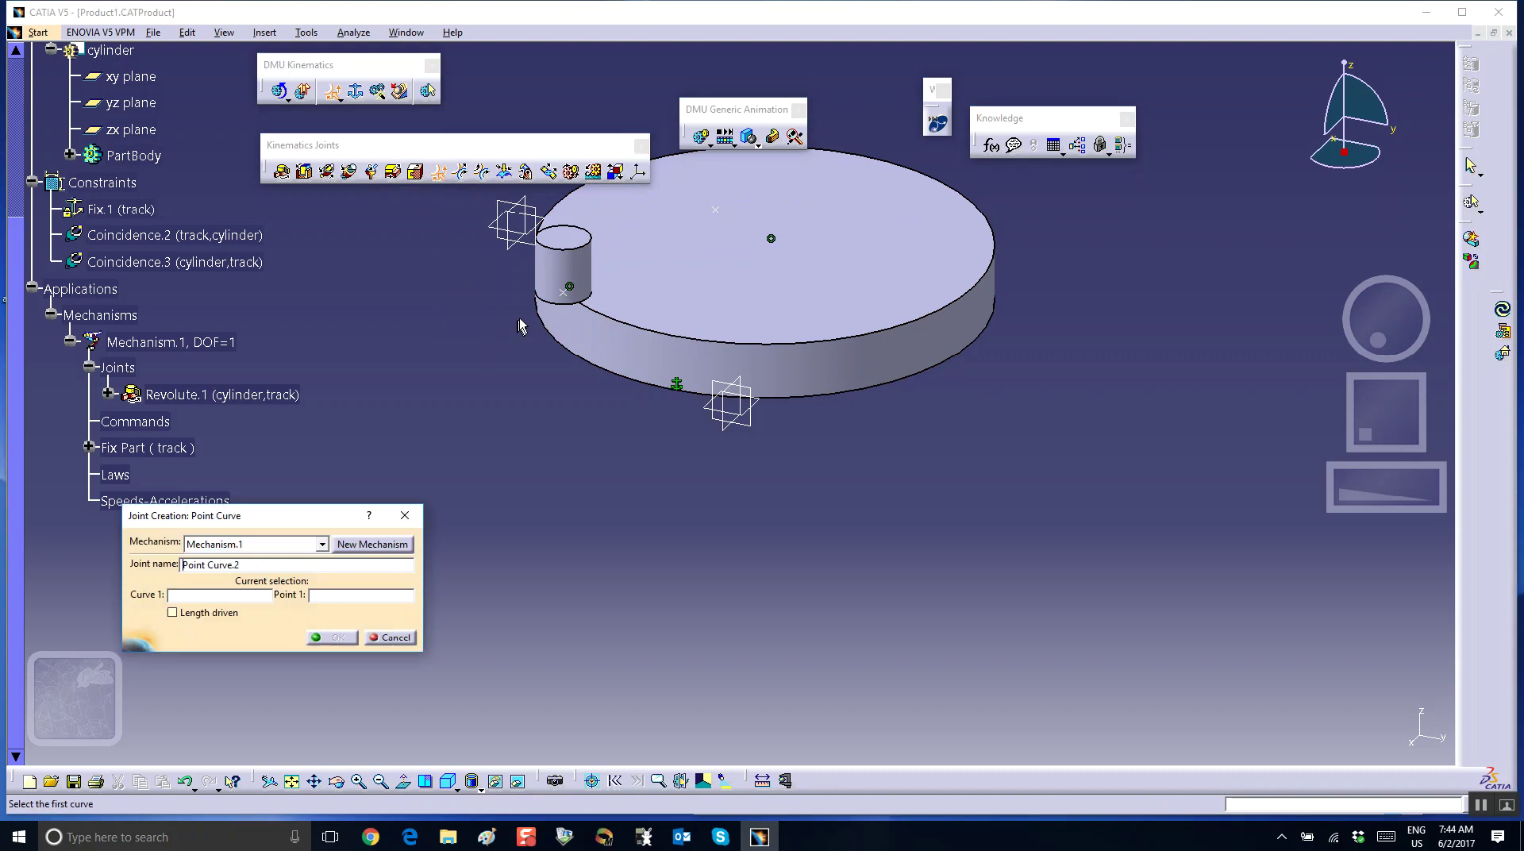
pyautogui.click(580, 308)
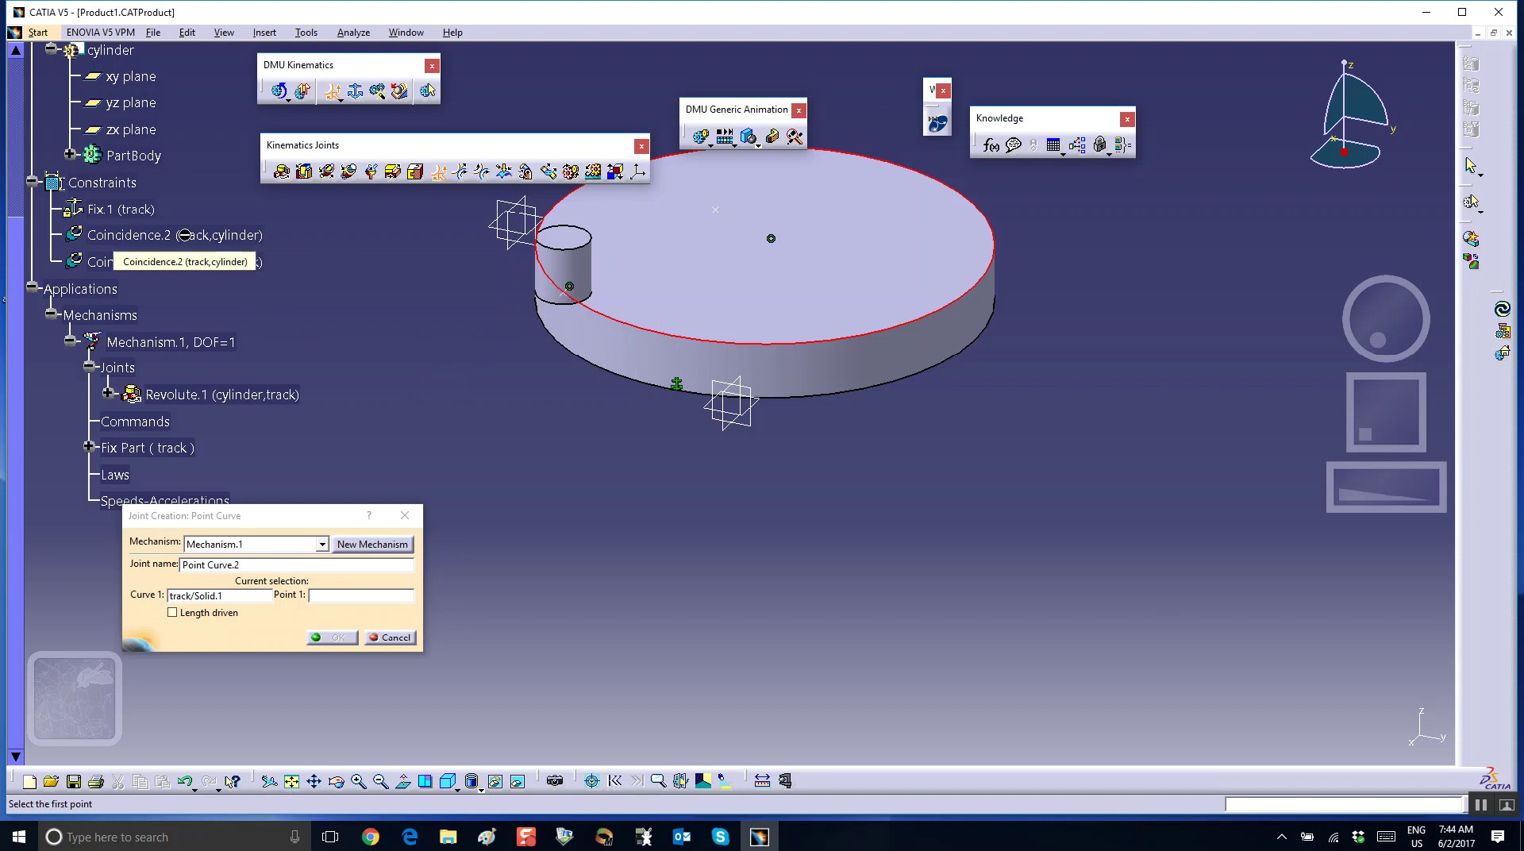
pyautogui.click(69, 155)
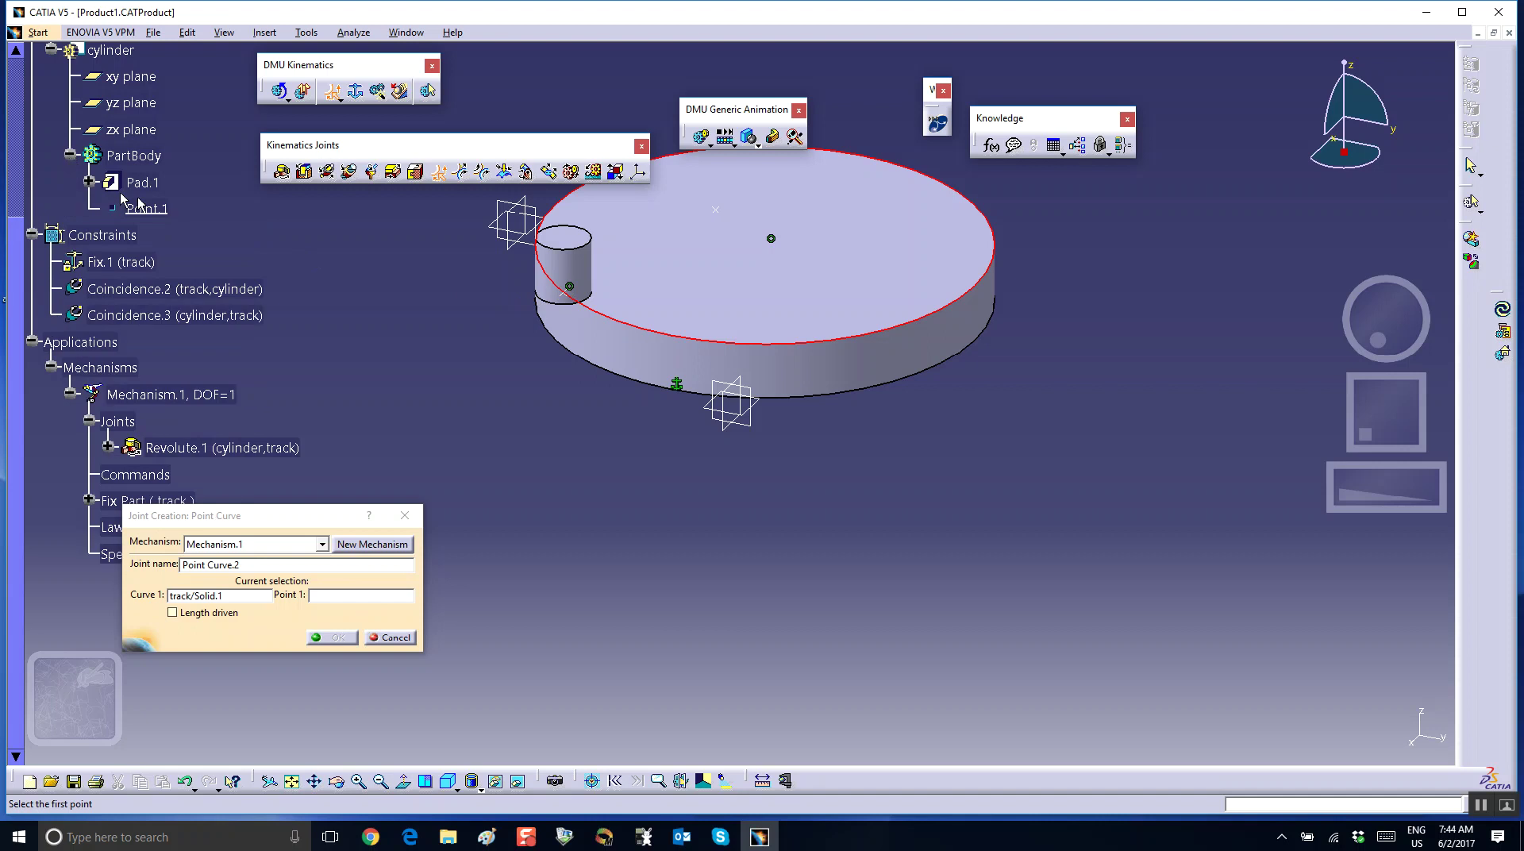
pyautogui.click(151, 209)
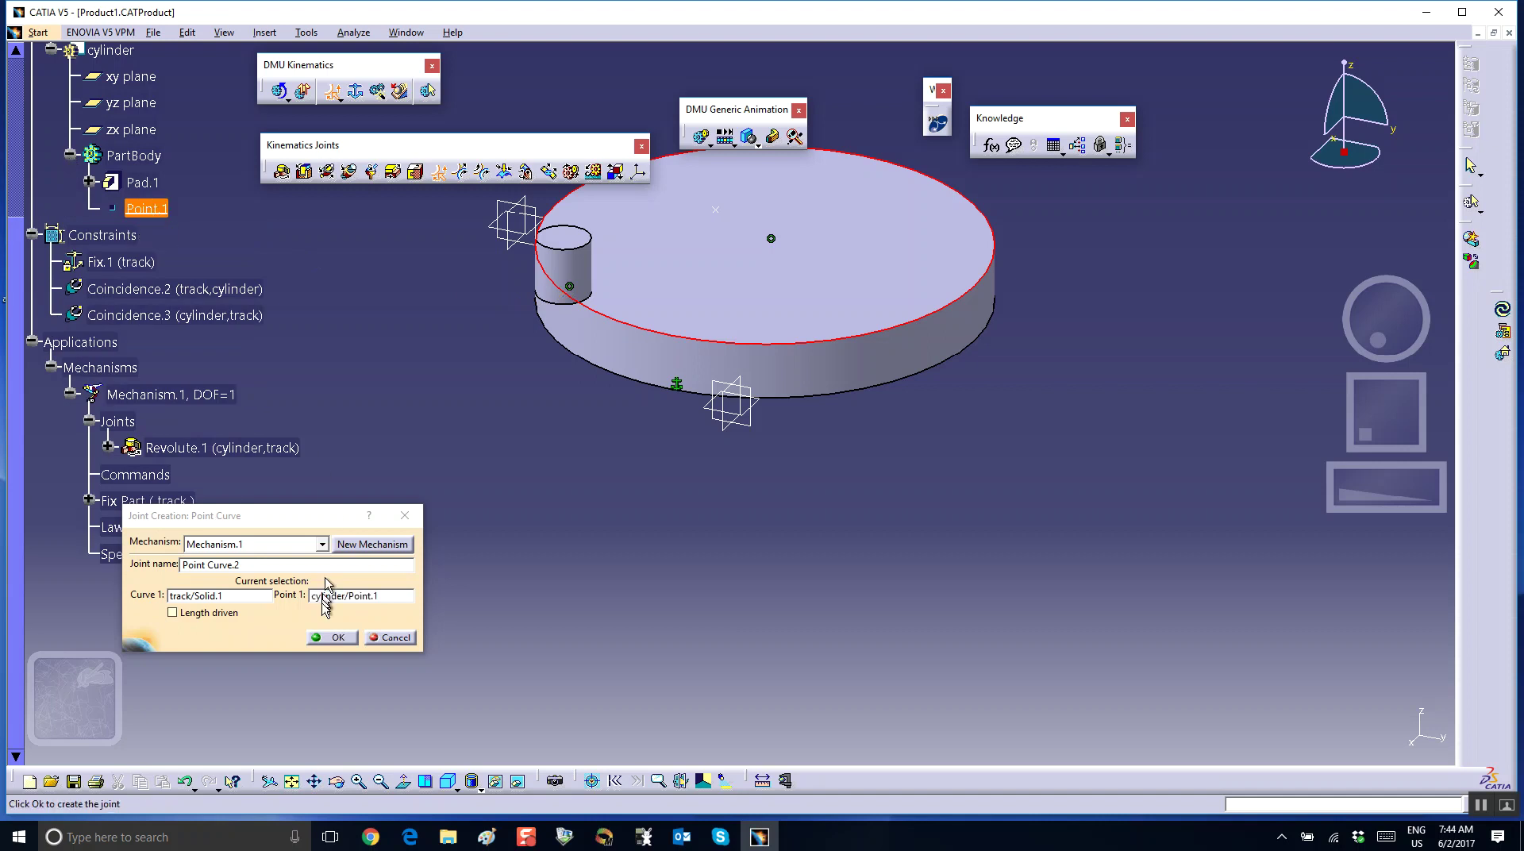
pyautogui.click(330, 637)
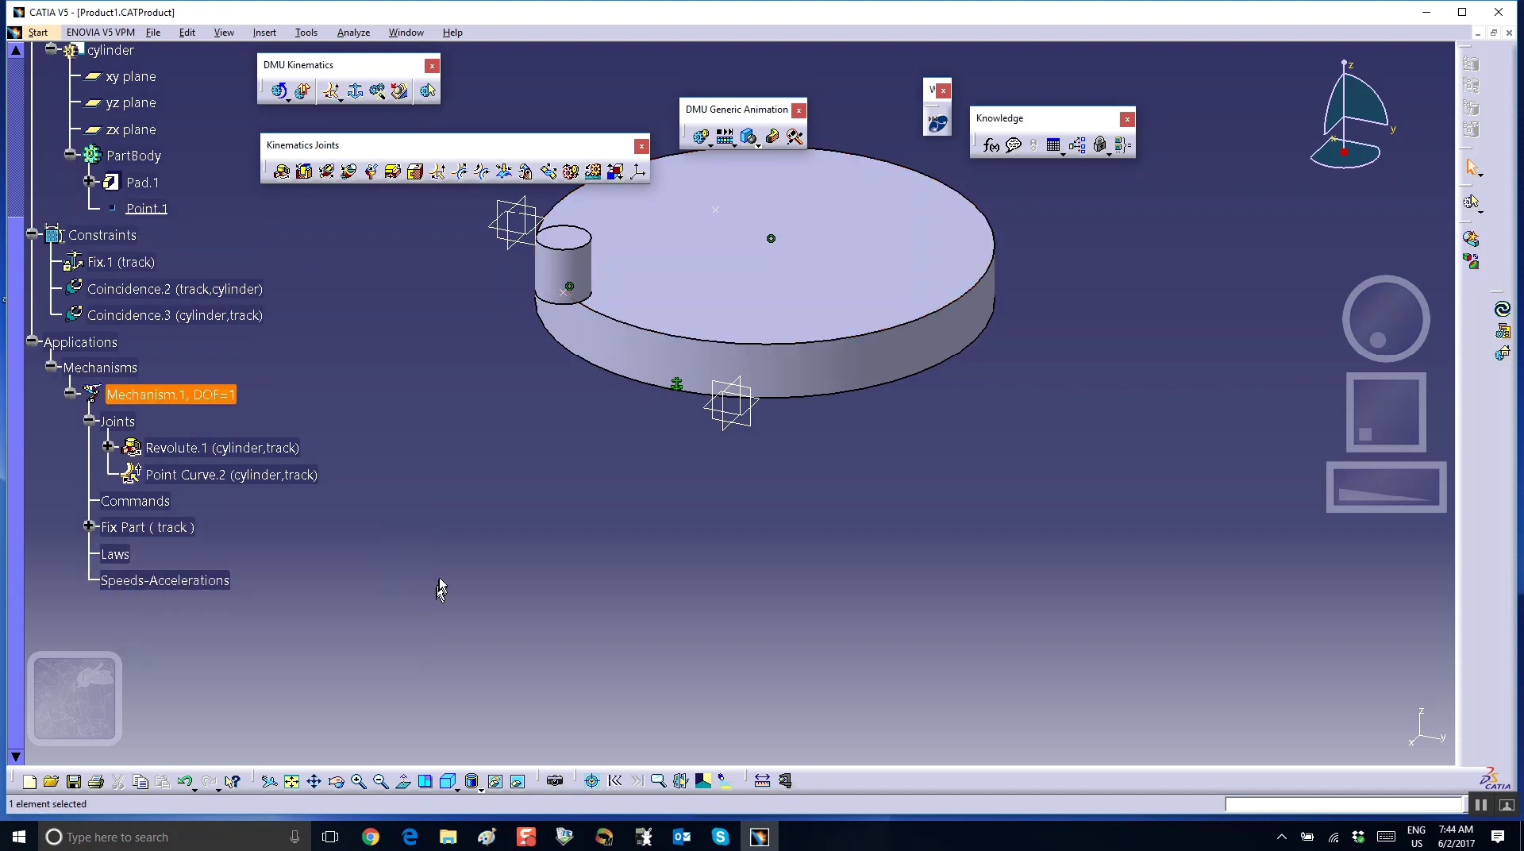
# - Enable Length driven on Point Curve.2 and accept the new drive command
pyautogui.doubleClick(196, 477)
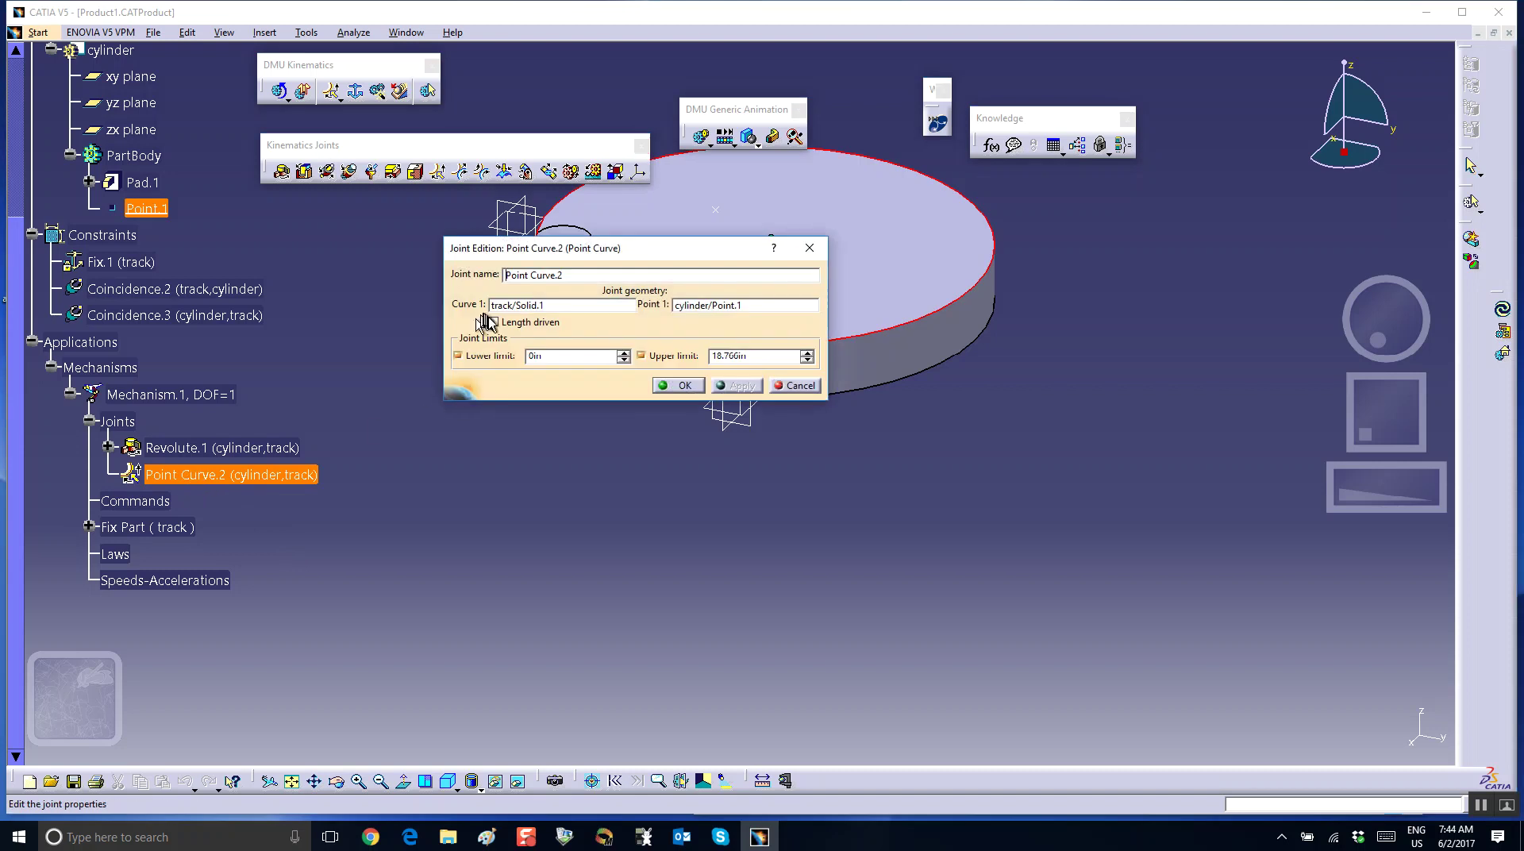
pyautogui.click(490, 321)
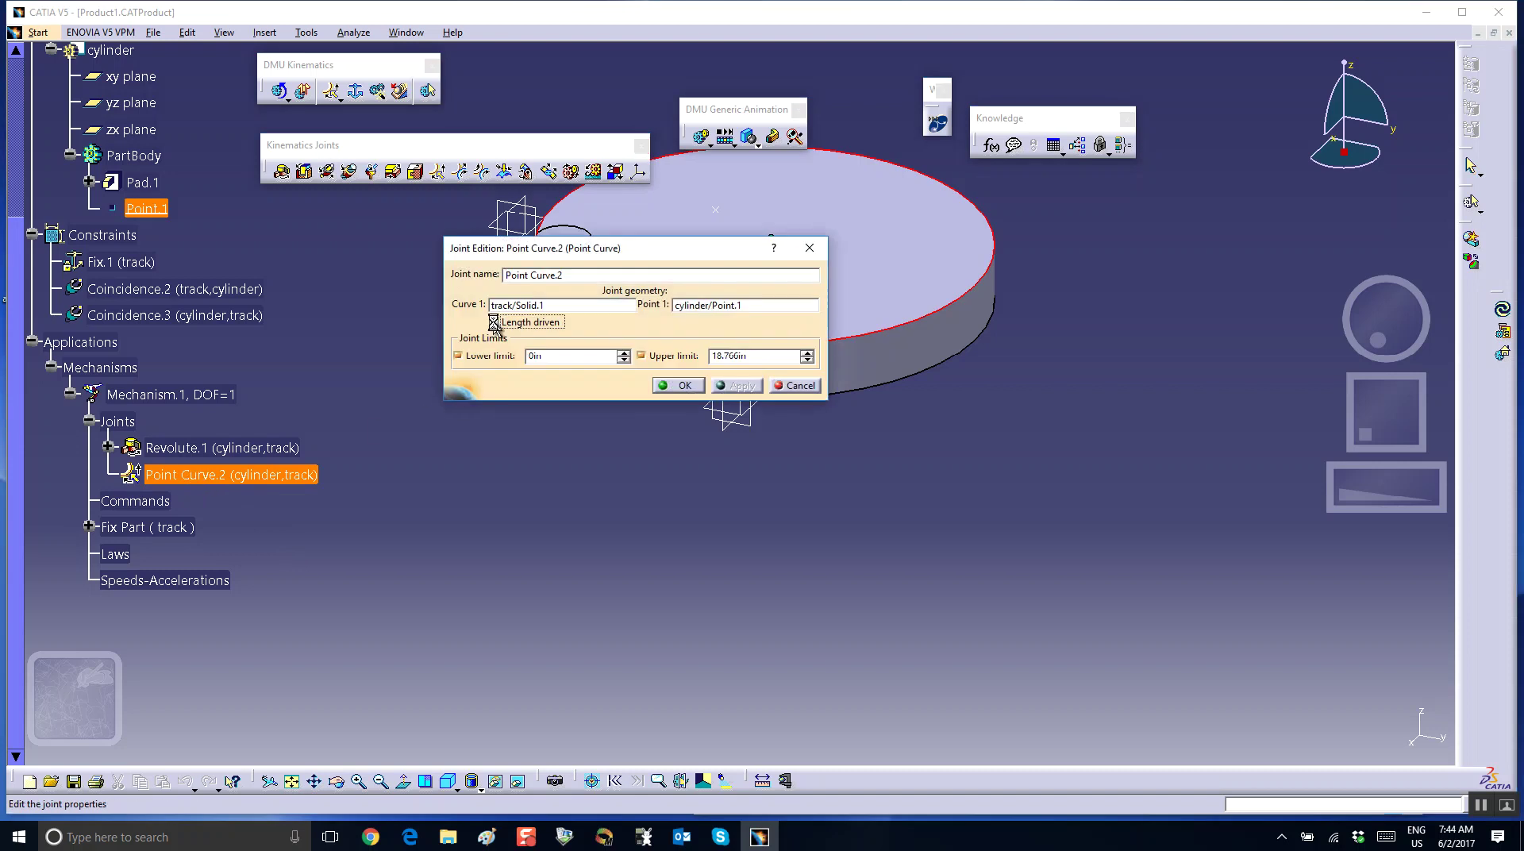
pyautogui.click(692, 389)
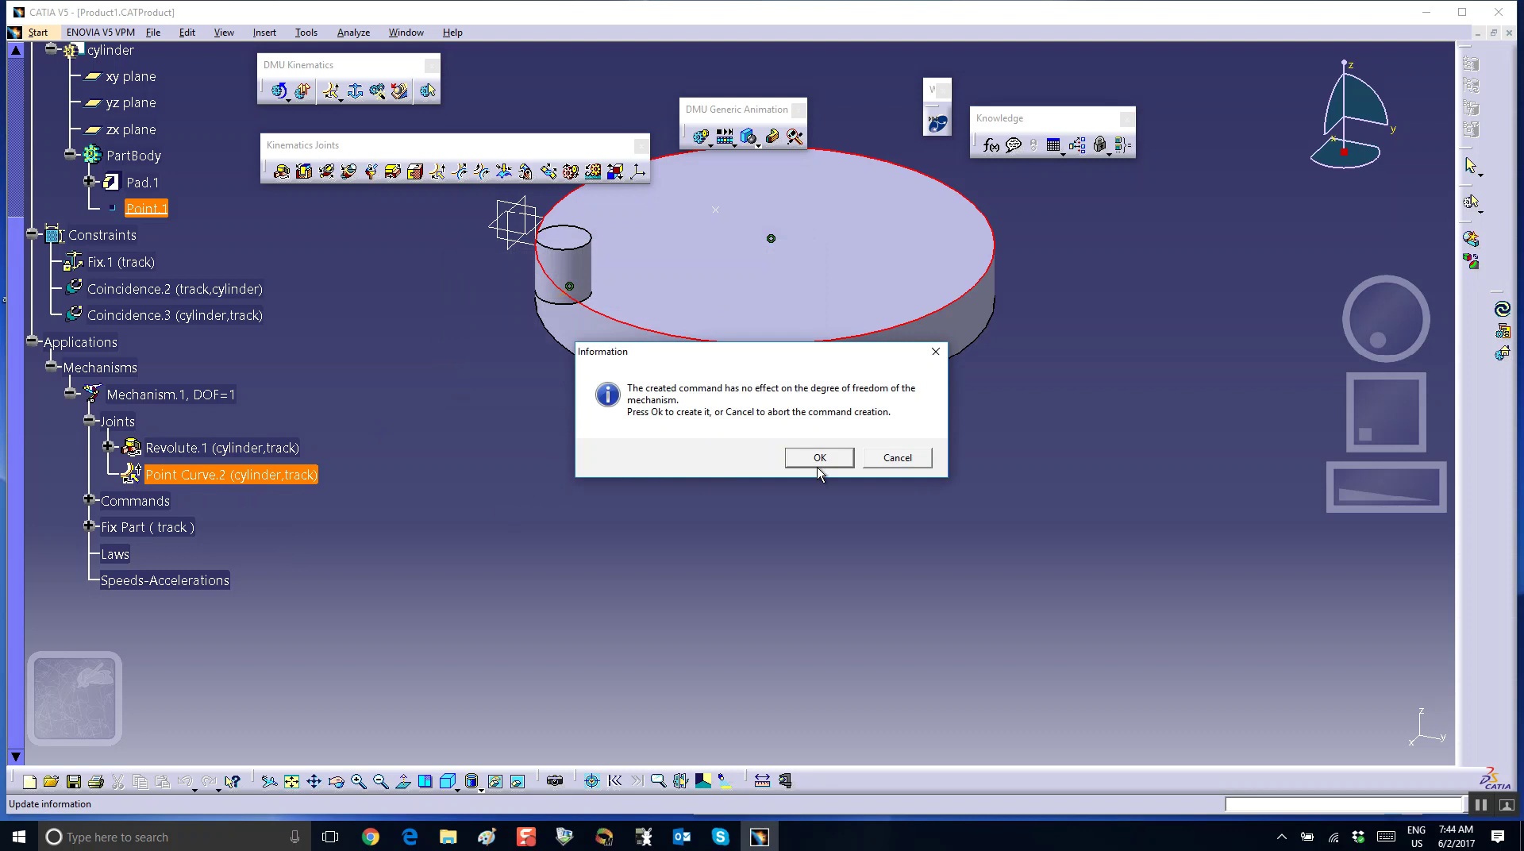
pyautogui.click(818, 458)
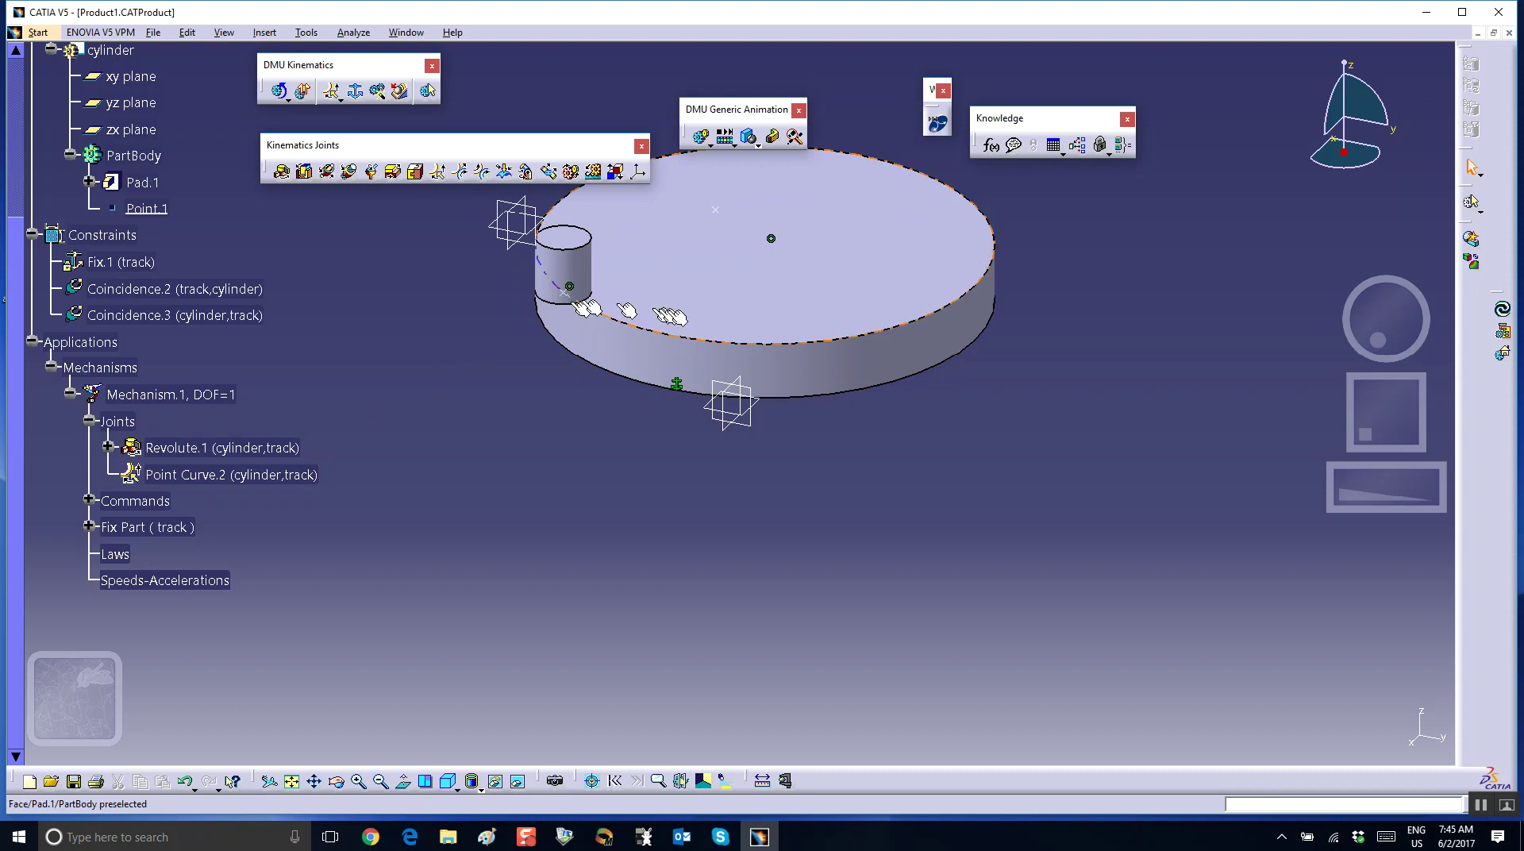
# - Delete the Revolute.1 joint while keeping its coincidence constraints
pyautogui.rightClick(230, 450)
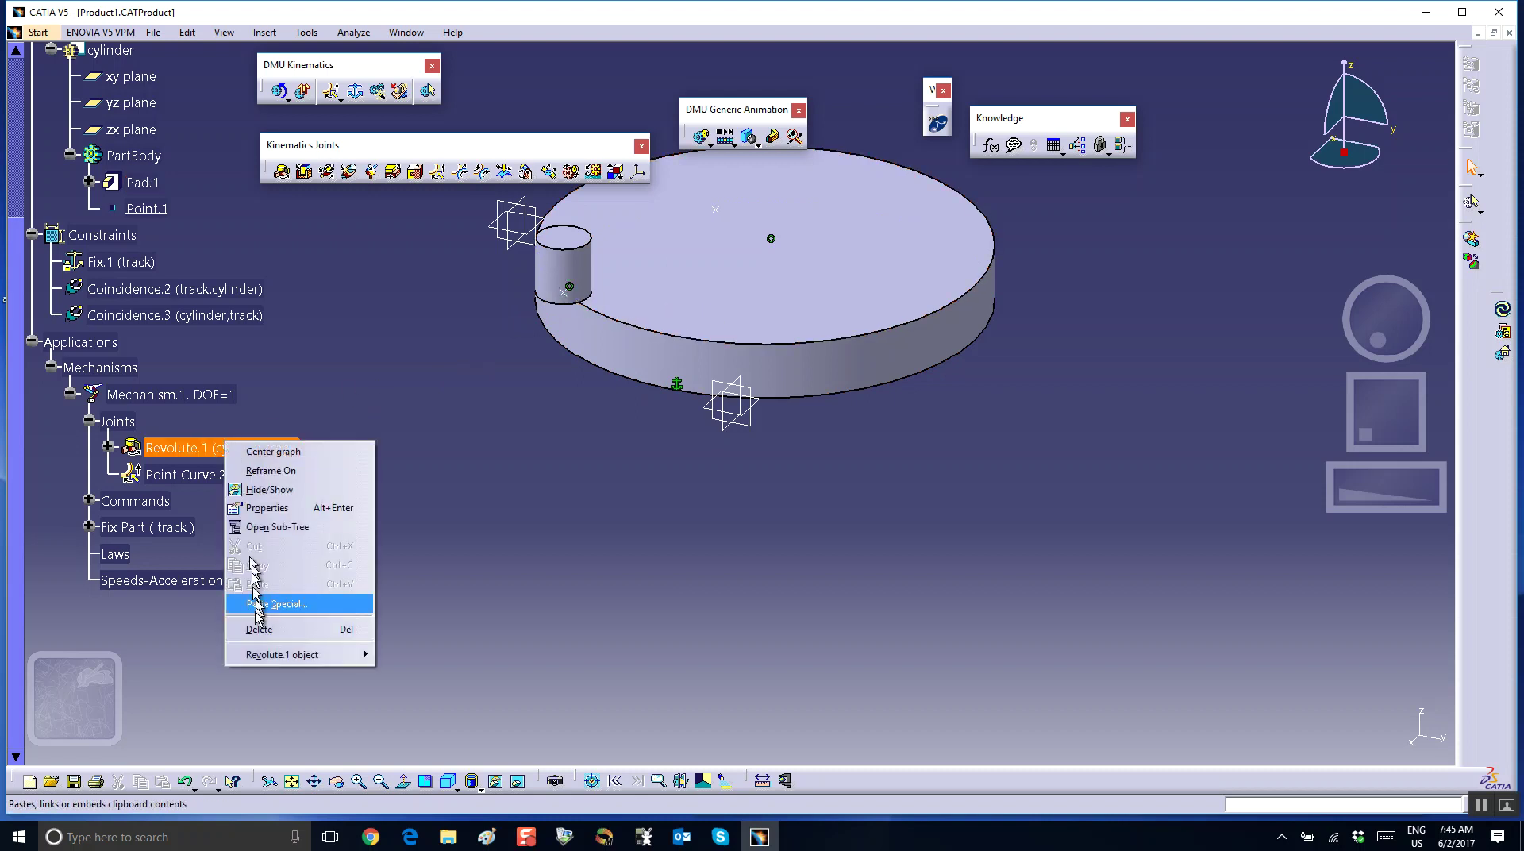
pyautogui.click(266, 630)
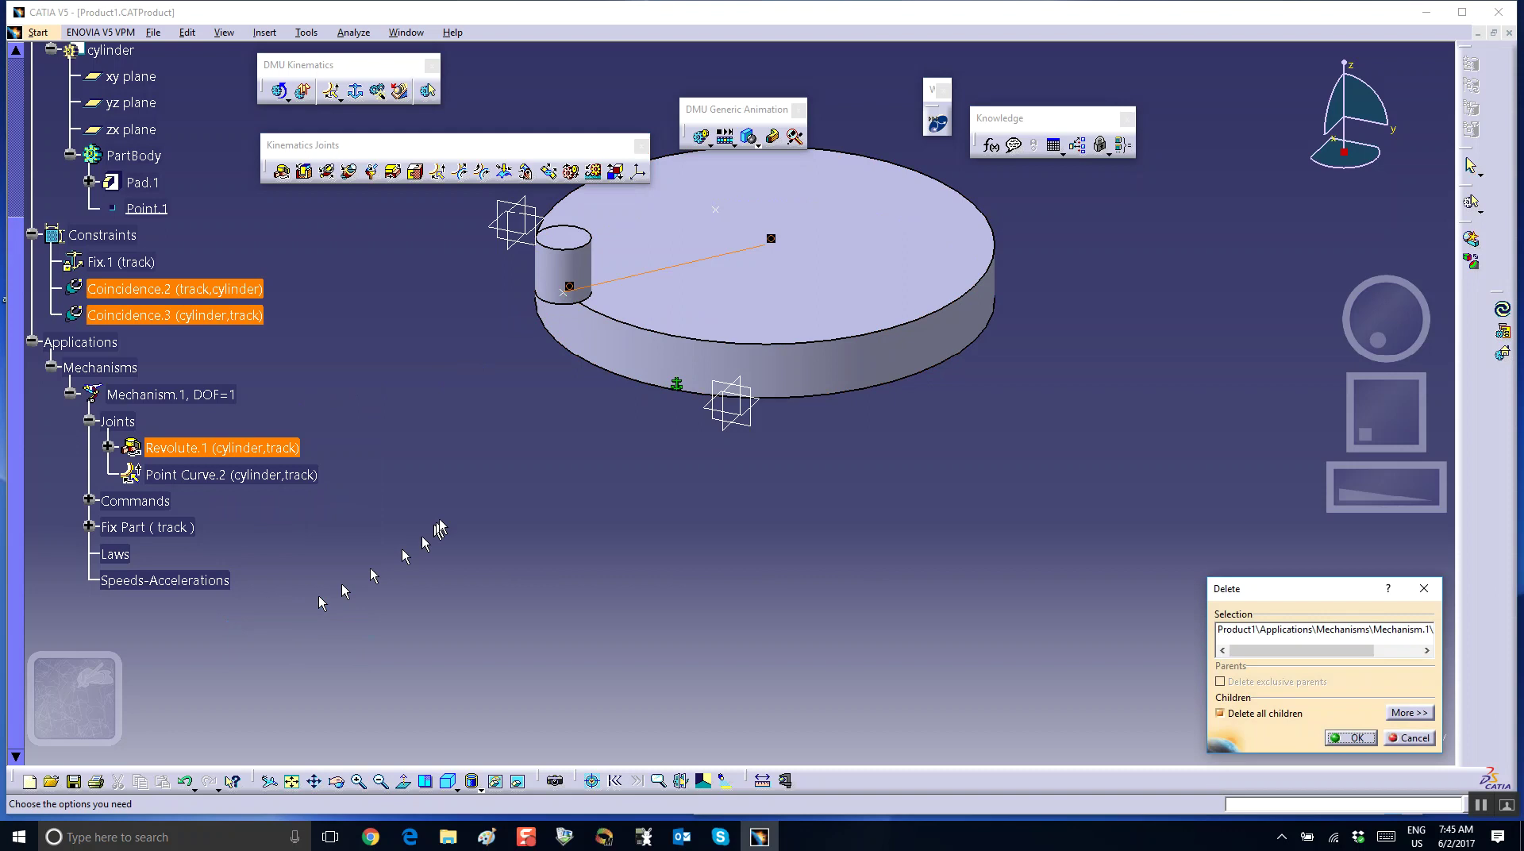
pyautogui.click(1220, 712)
pyautogui.click(1349, 737)
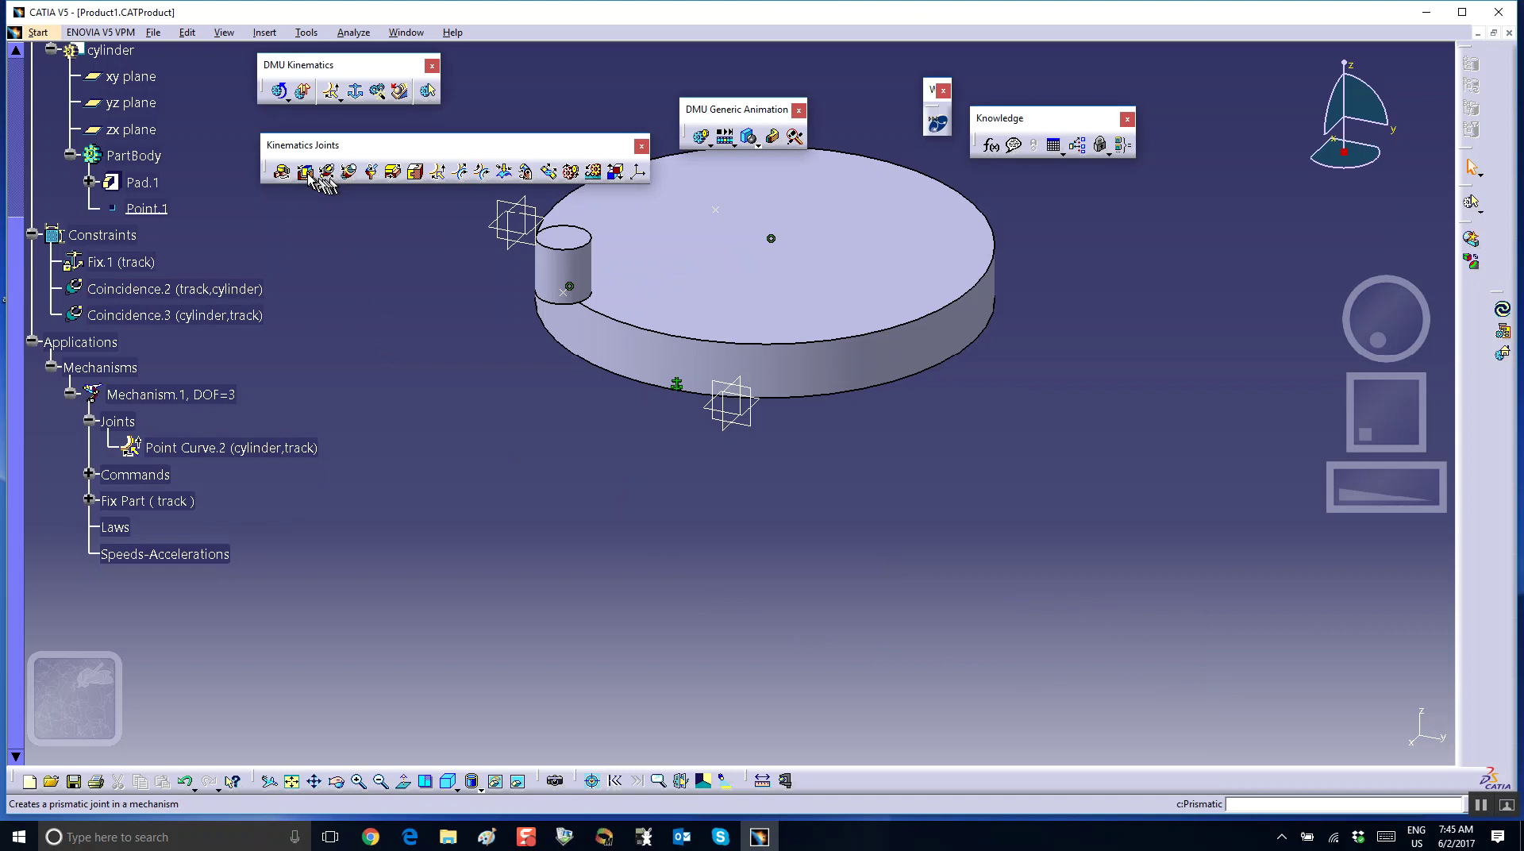
# - Create Planar.2 between the track's top face and the cylinder face
pyautogui.click(394, 173)
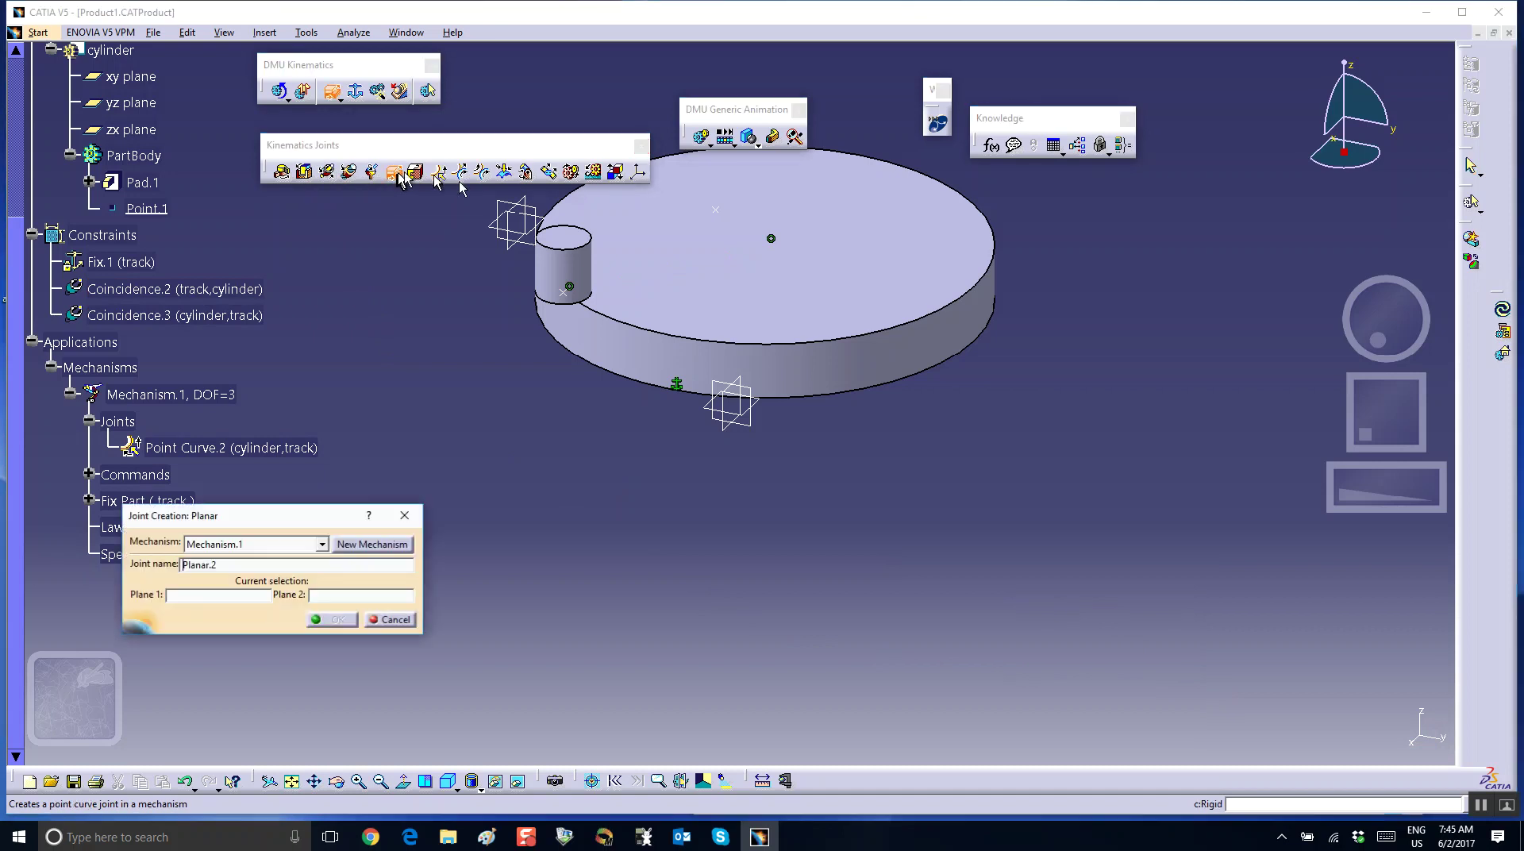
pyautogui.click(715, 292)
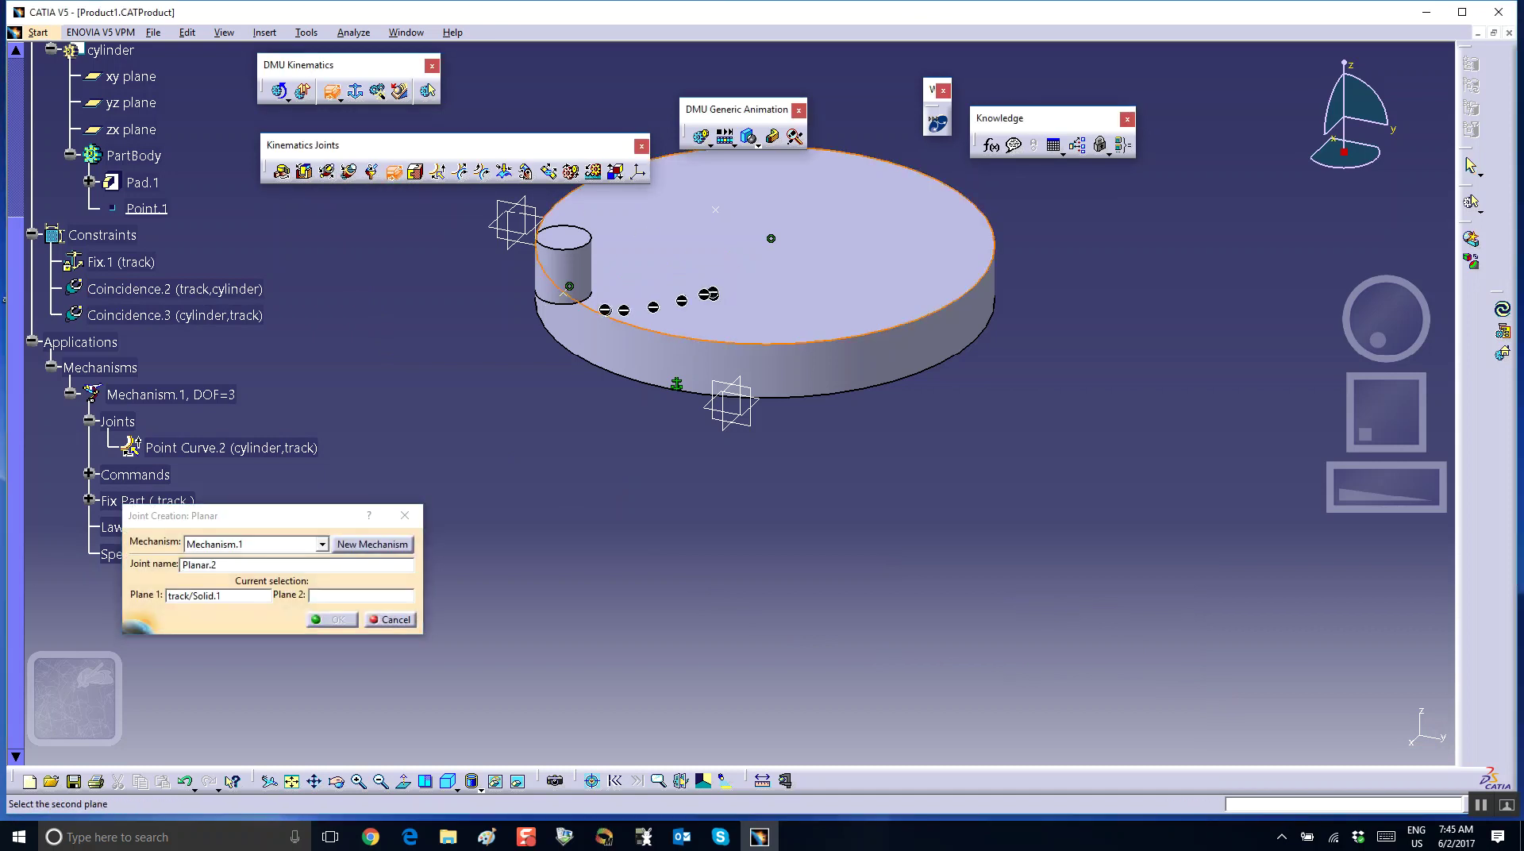
pyautogui.click(545, 294)
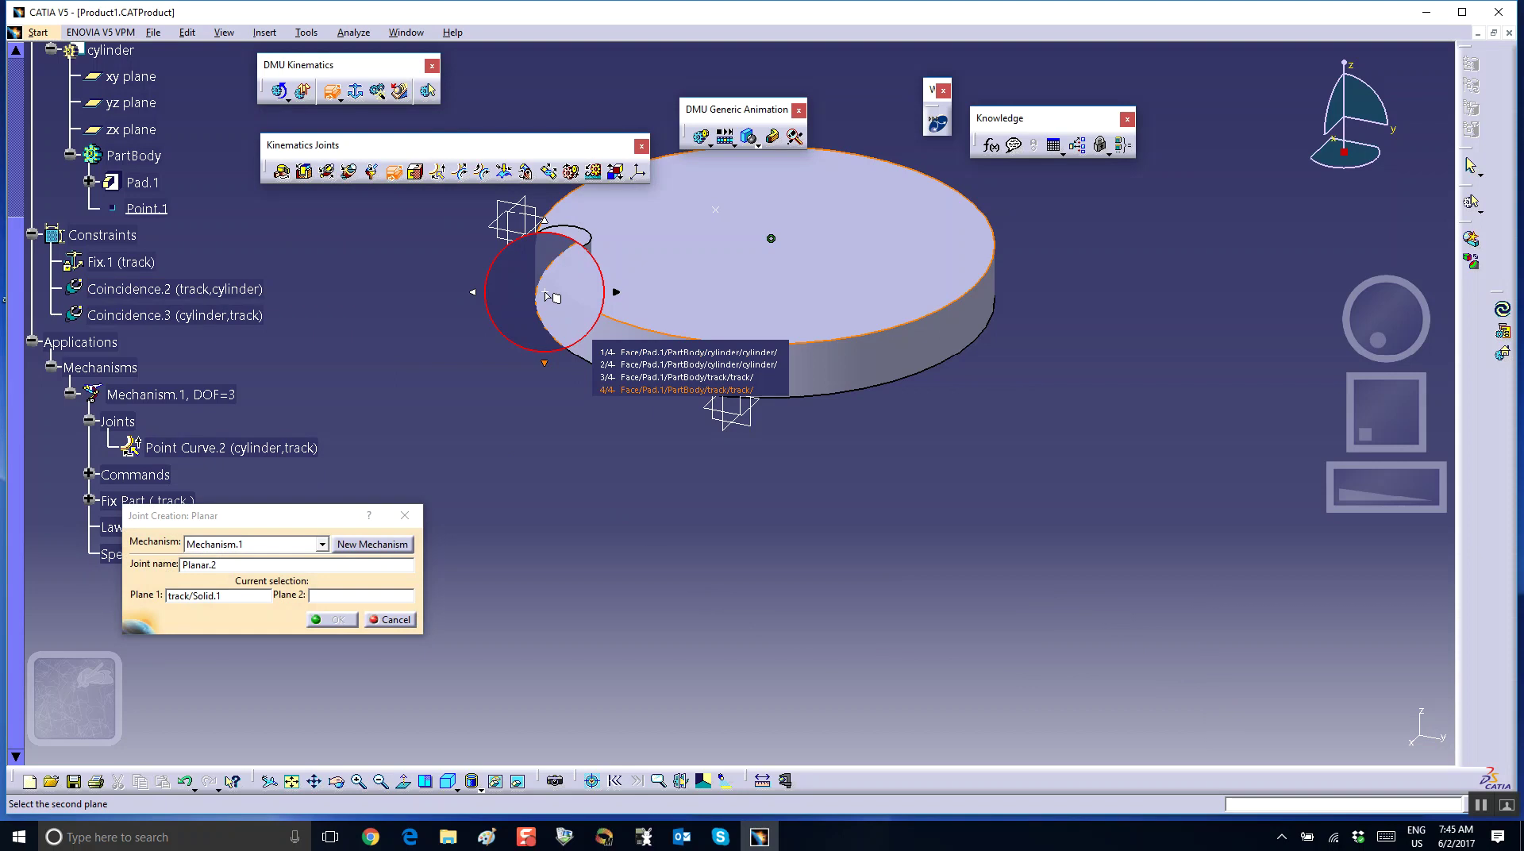
pyautogui.press('Up')
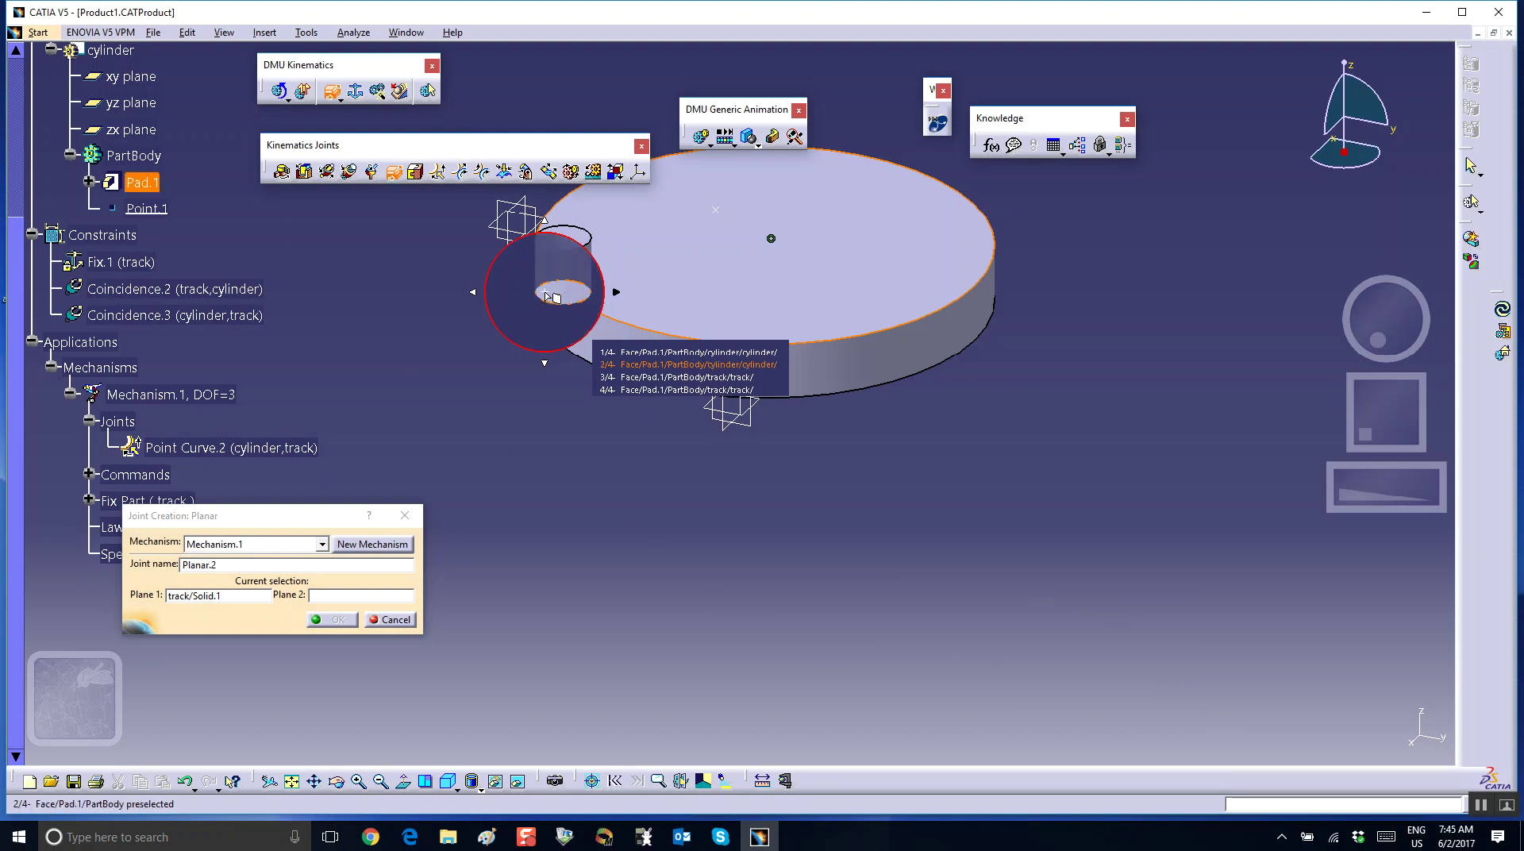
pyautogui.click(551, 297)
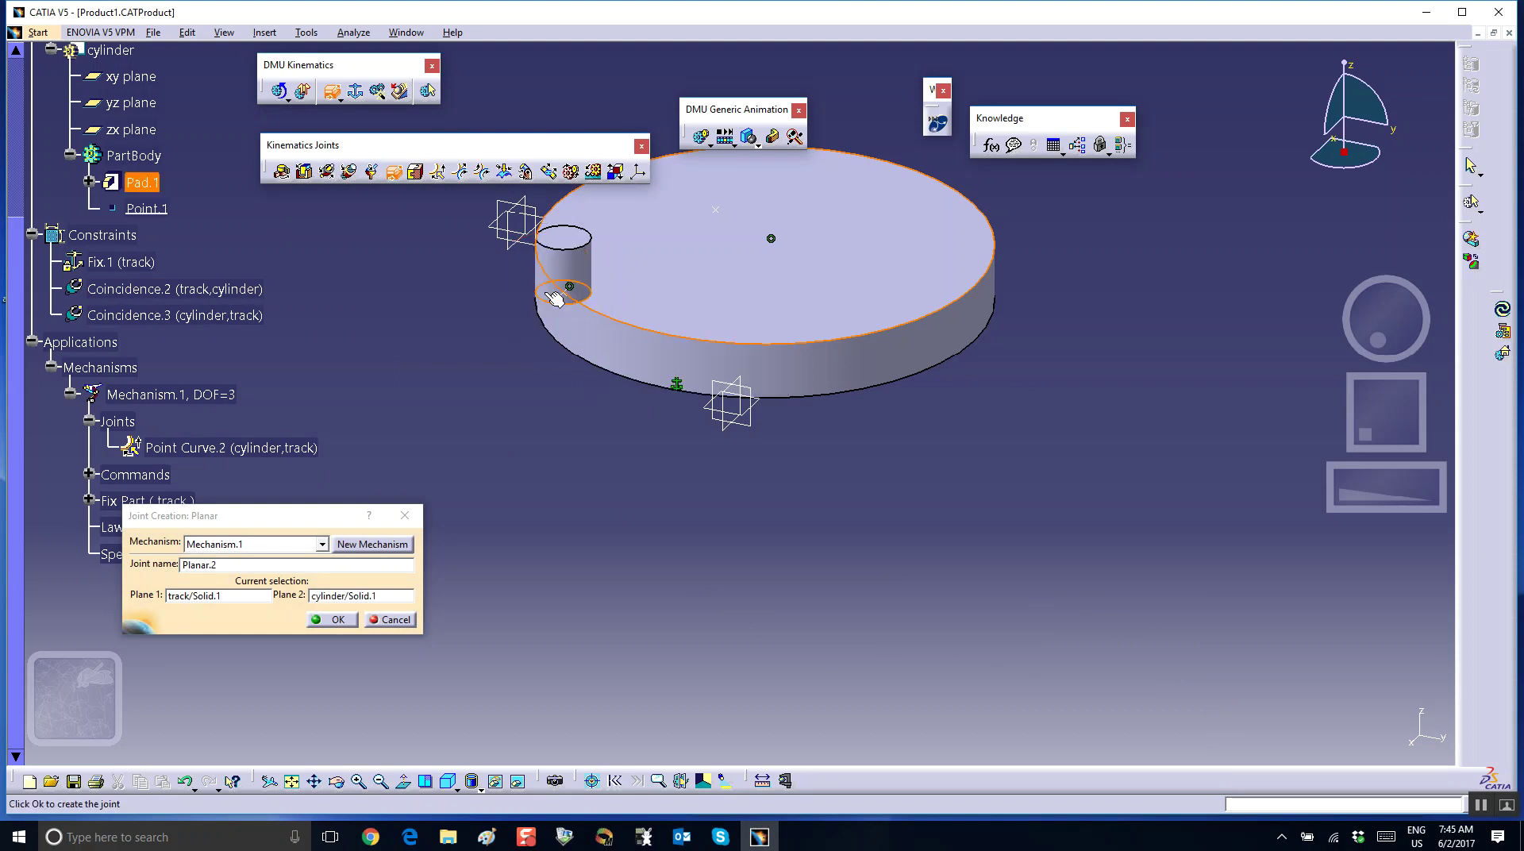
pyautogui.click(333, 619)
pyautogui.click(869, 450)
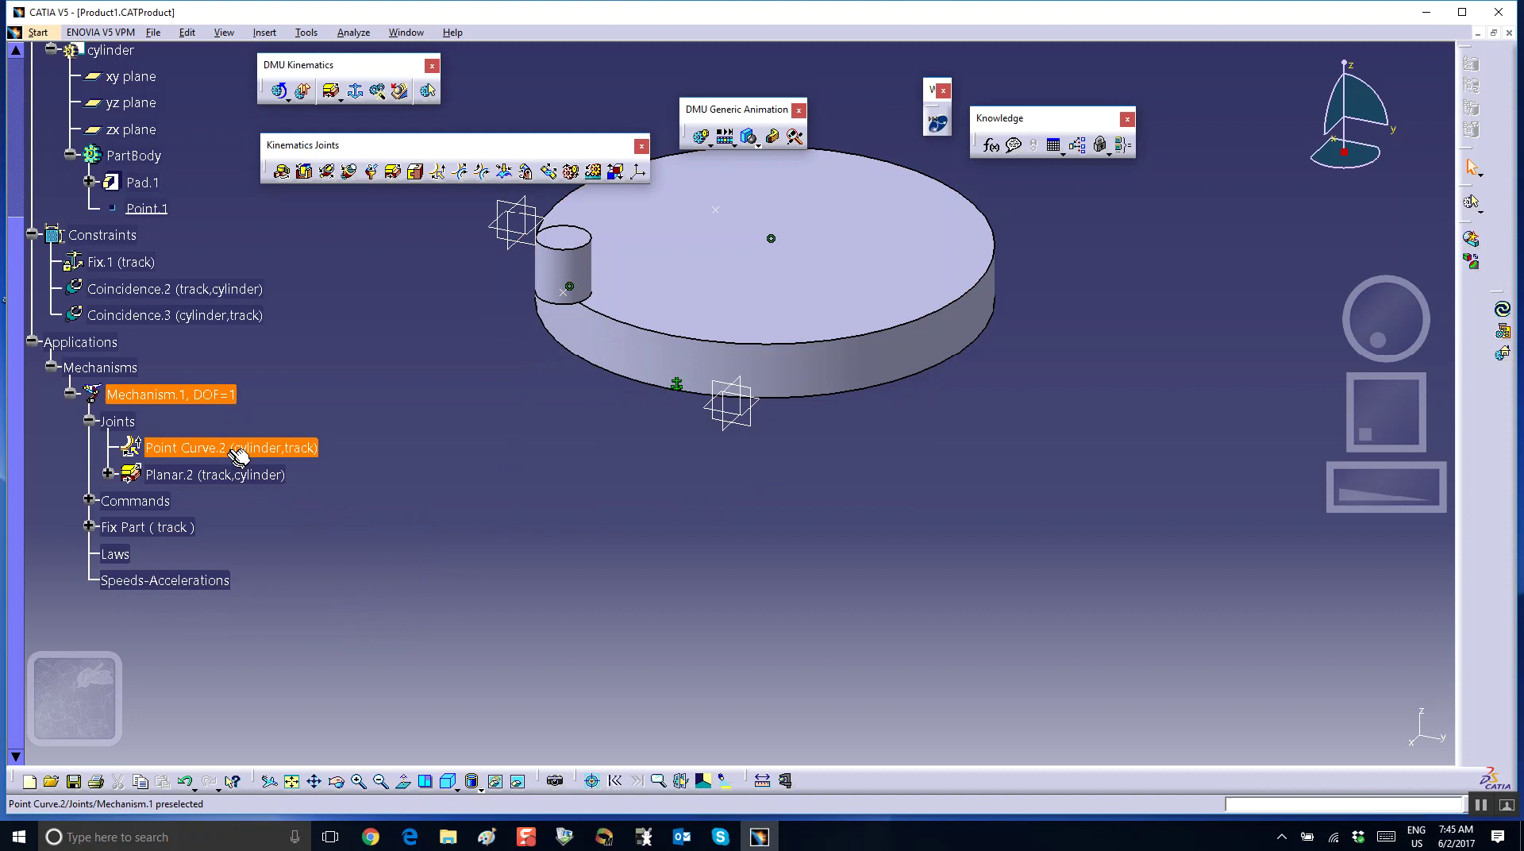
pyautogui.doubleClick(238, 454)
pyautogui.click(682, 386)
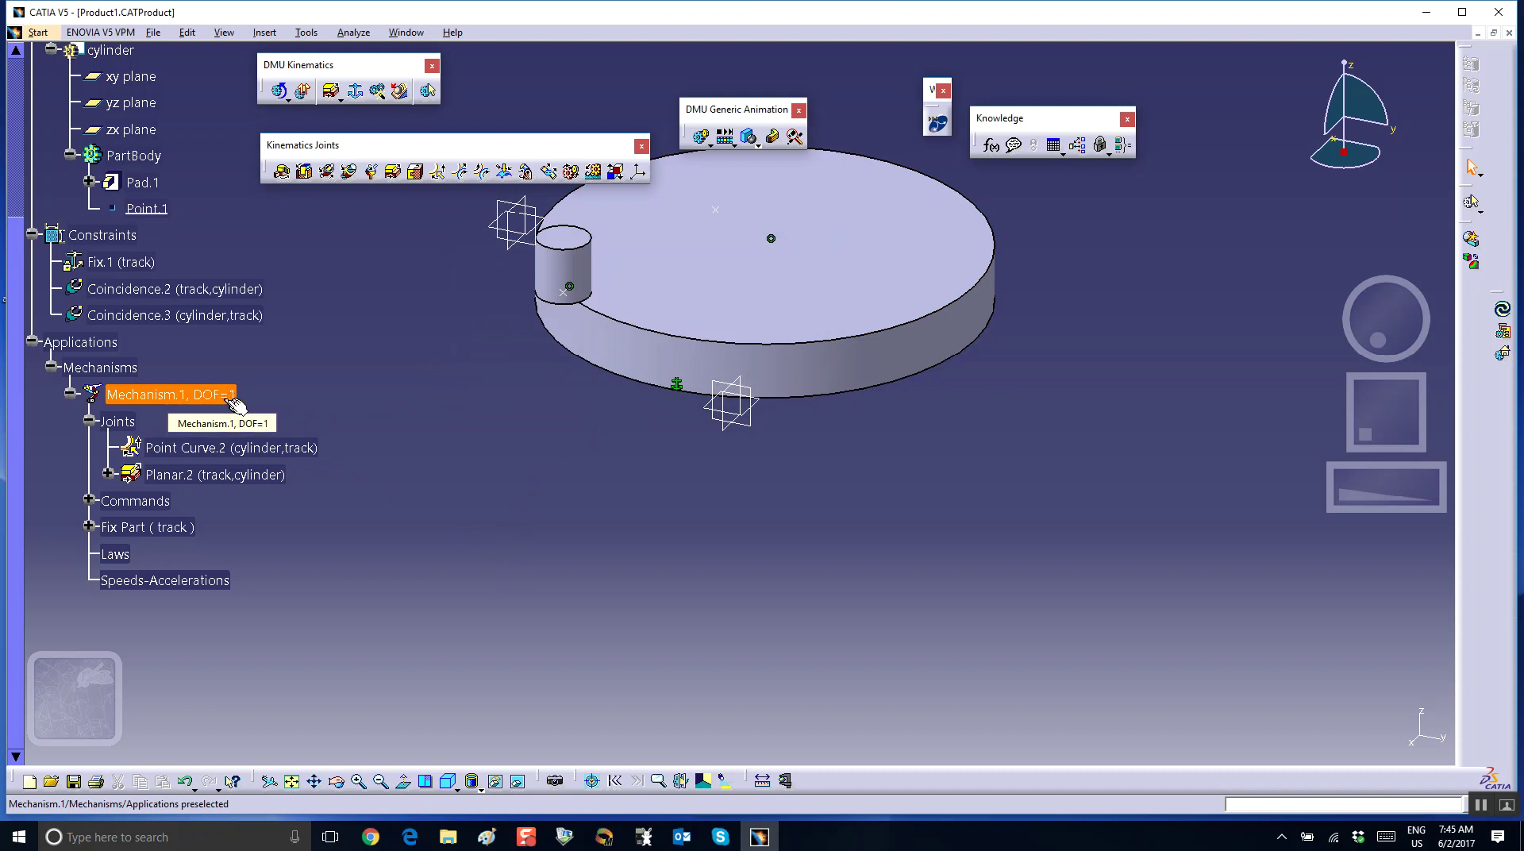
pyautogui.moveTo(395, 433); pyautogui.dragTo(678, 537, button='middle')
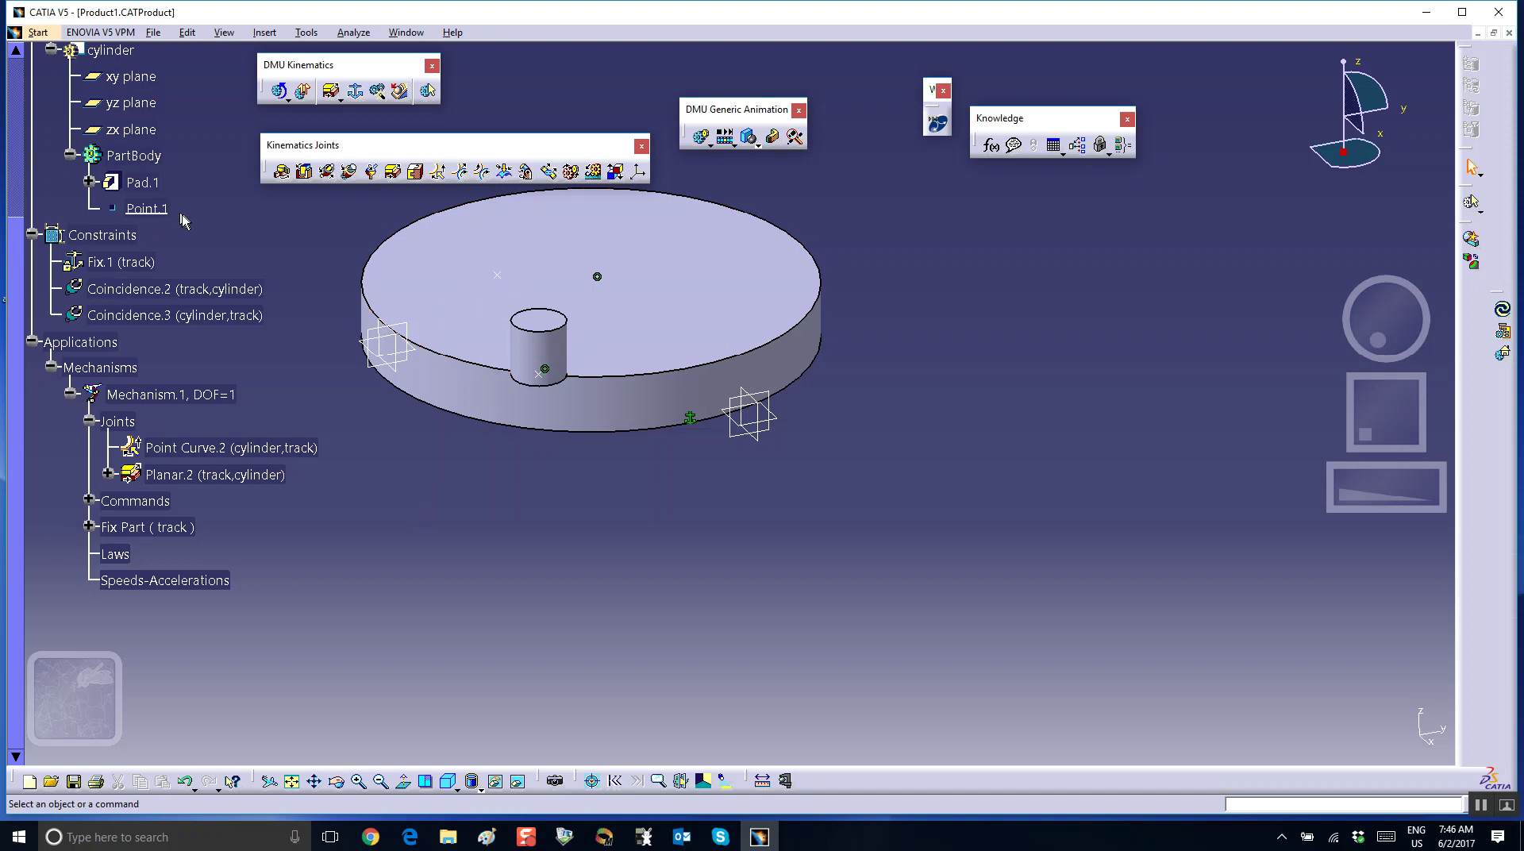
# - Switch to the Assembly Design workbench
pyautogui.scroll(5, 166, 199)
pyautogui.click(39, 33)
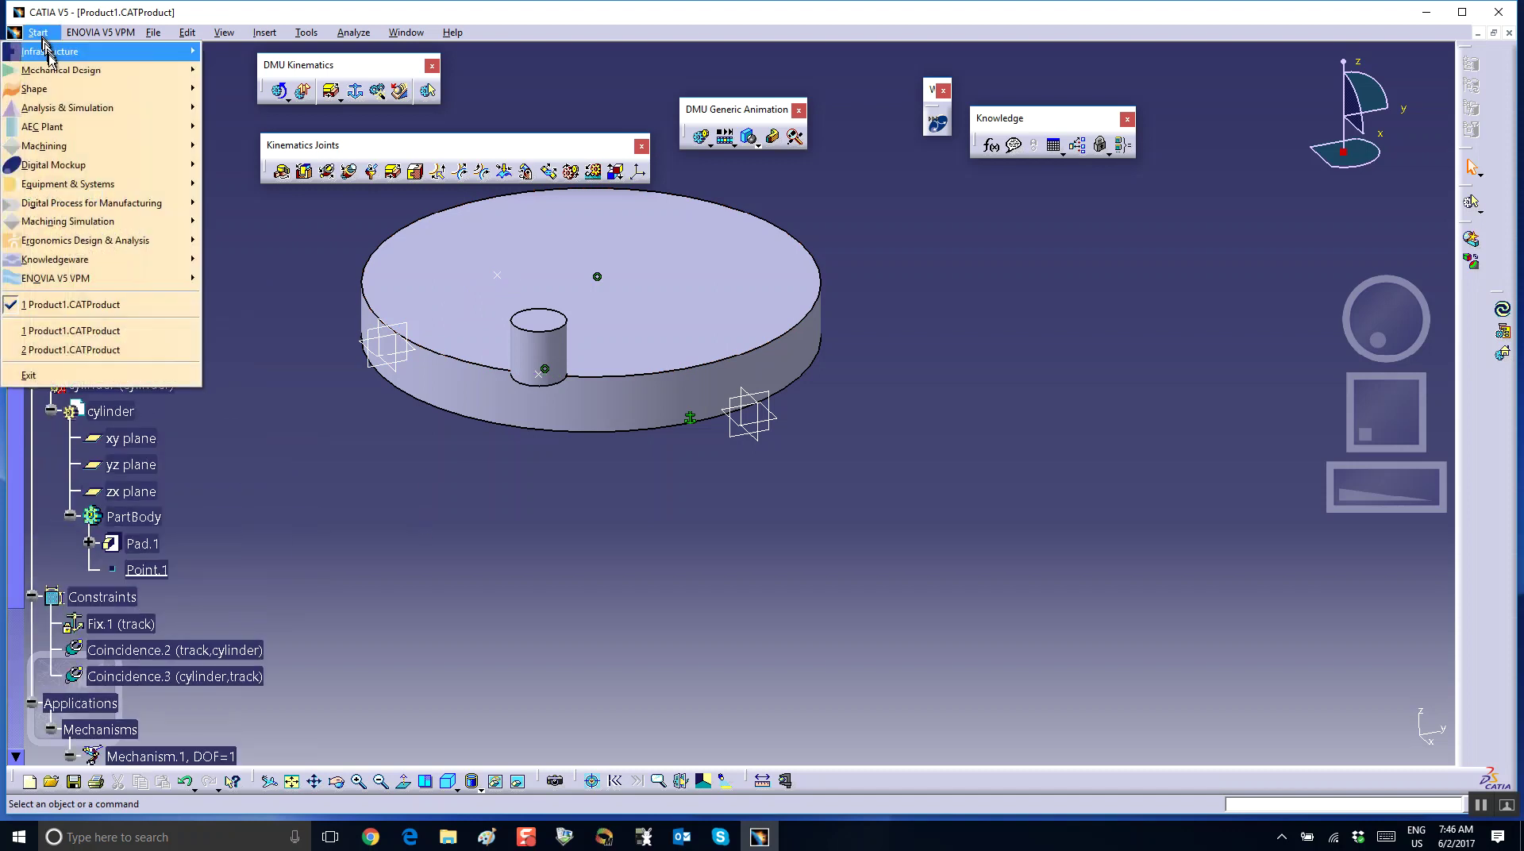
pyautogui.moveTo(90, 71)
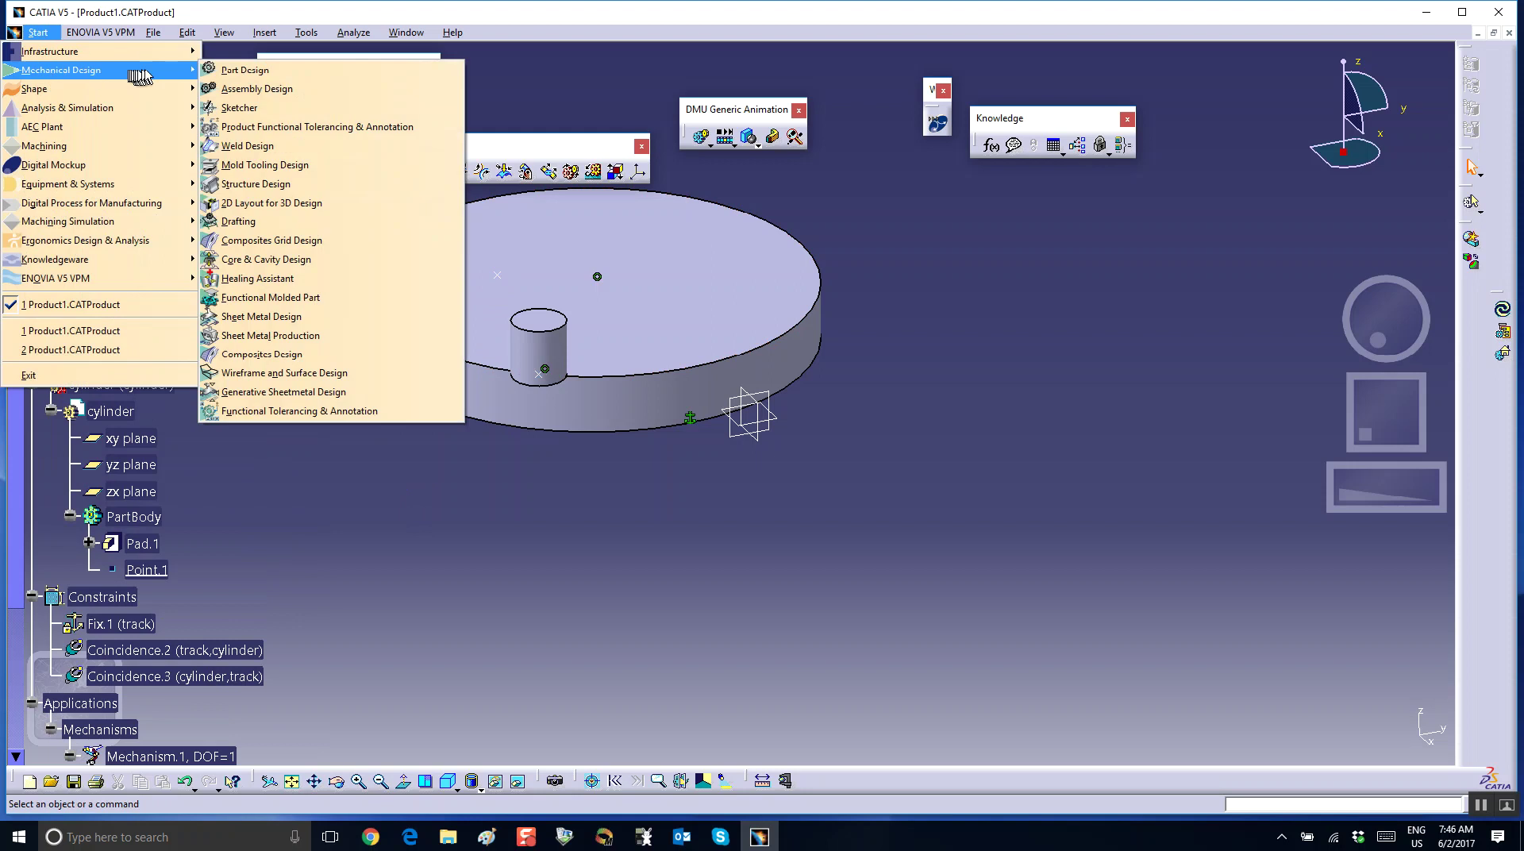
pyautogui.click(254, 88)
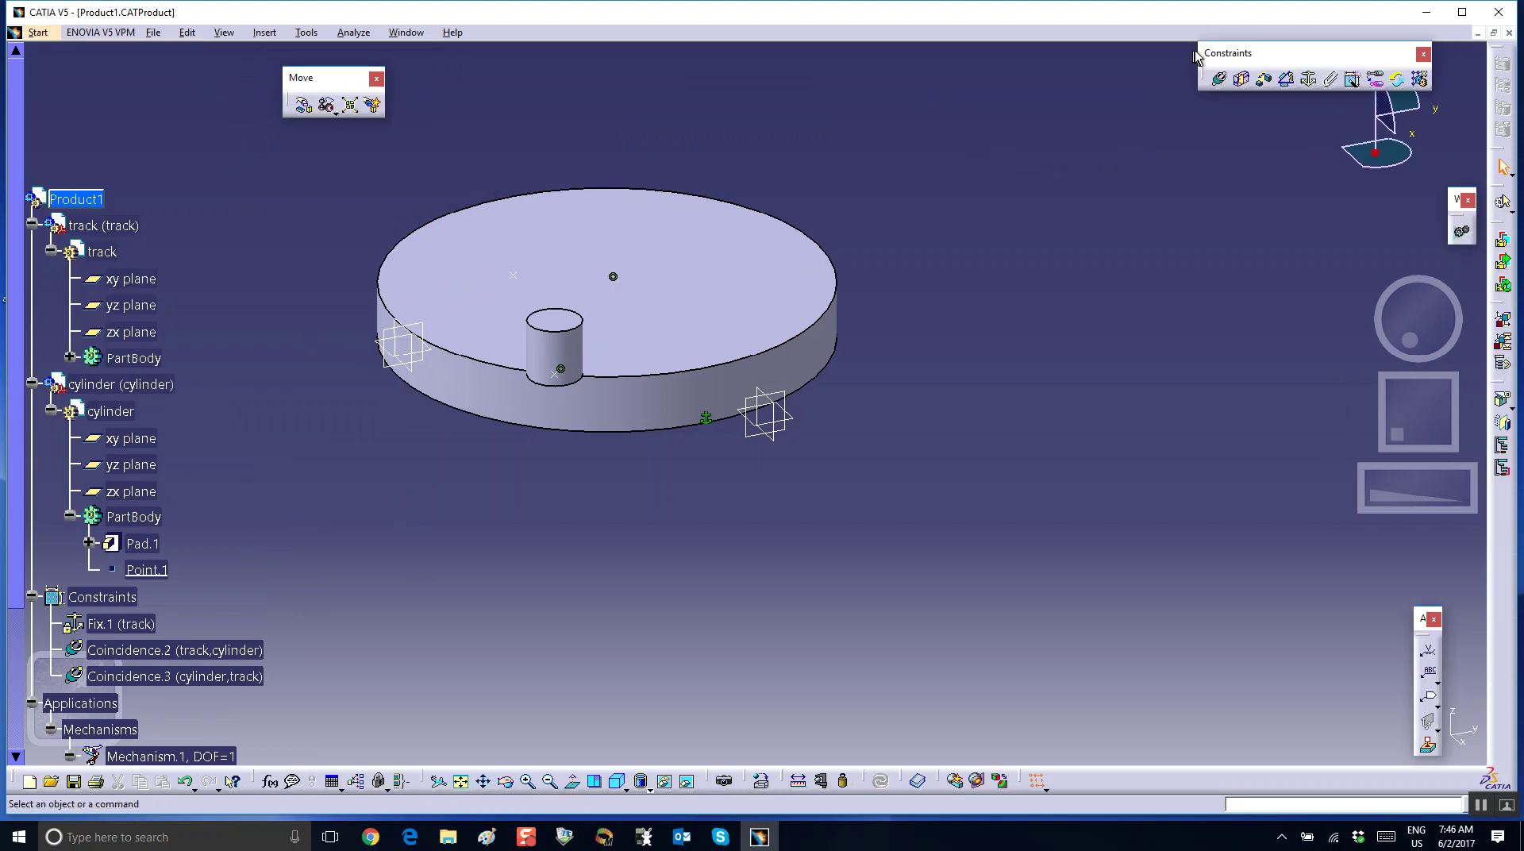
# - Add Coincidence.4 between the cylinder's yz plane and the track's Point.1
pyautogui.click(1218, 79)
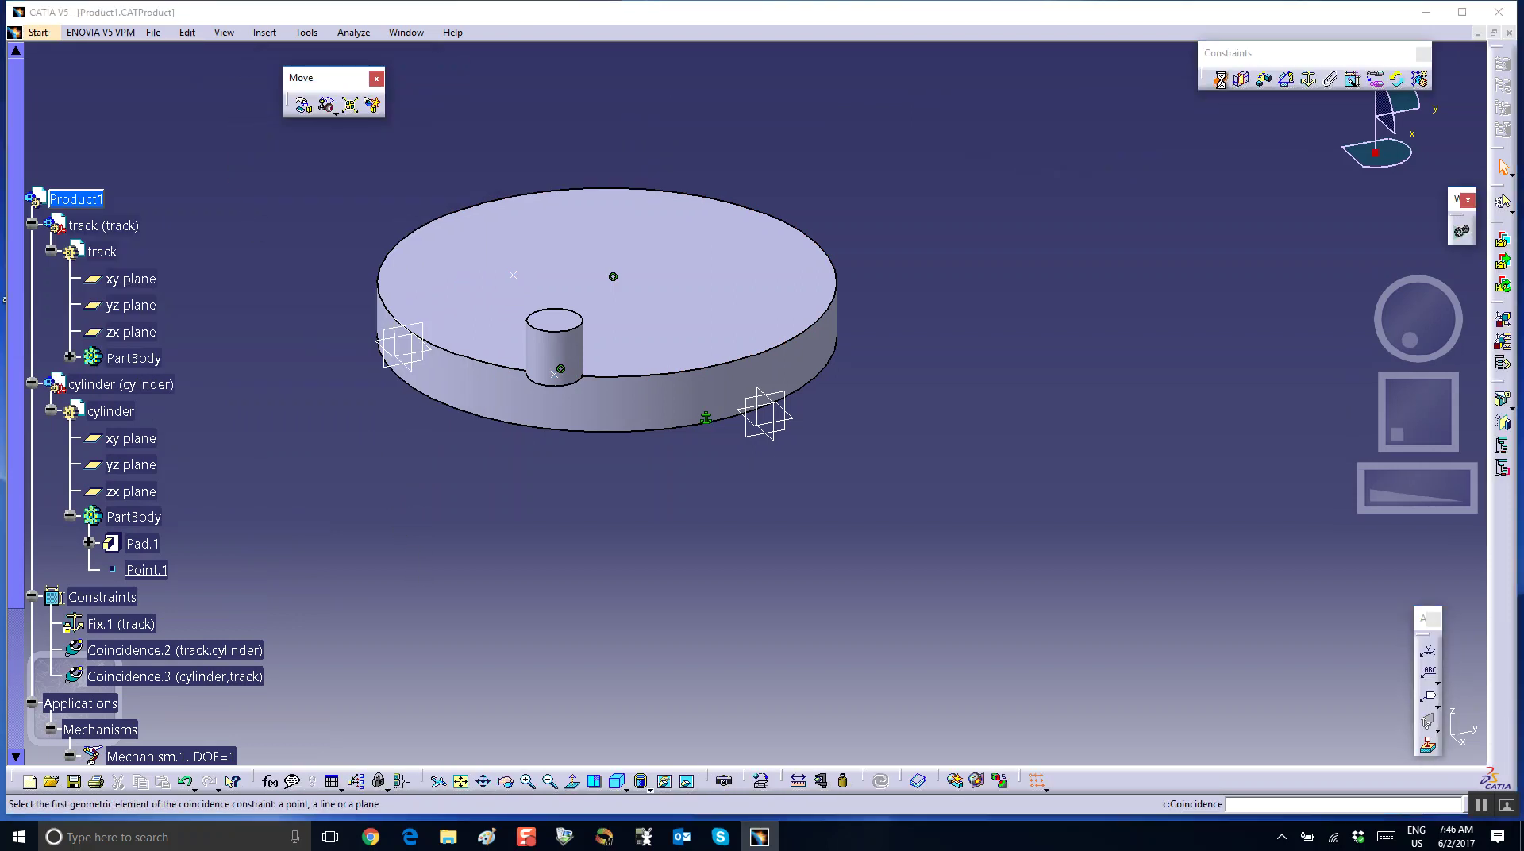
pyautogui.click(420, 326)
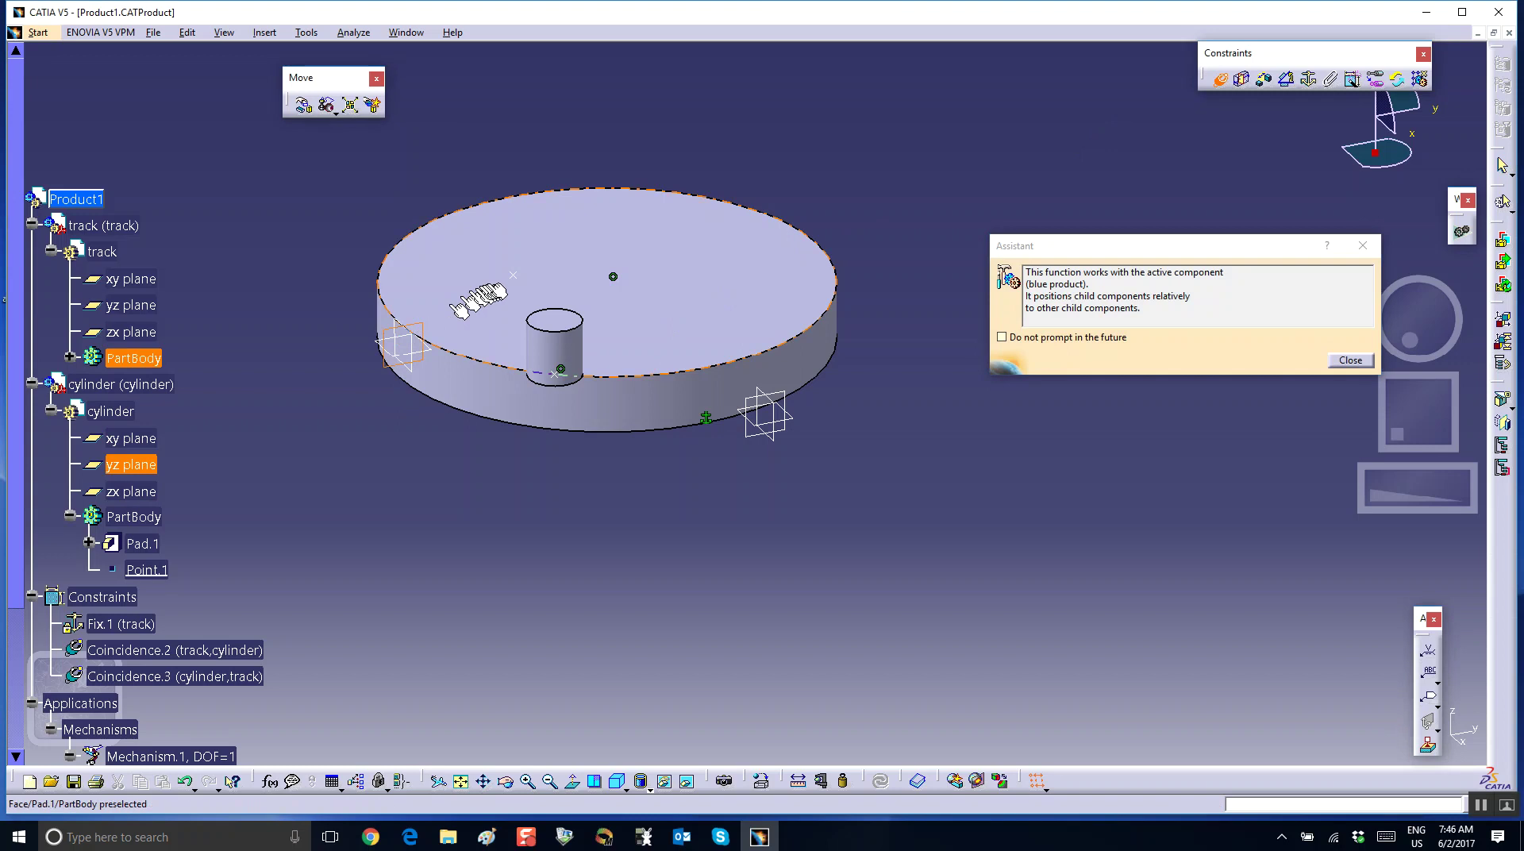
pyautogui.click(516, 276)
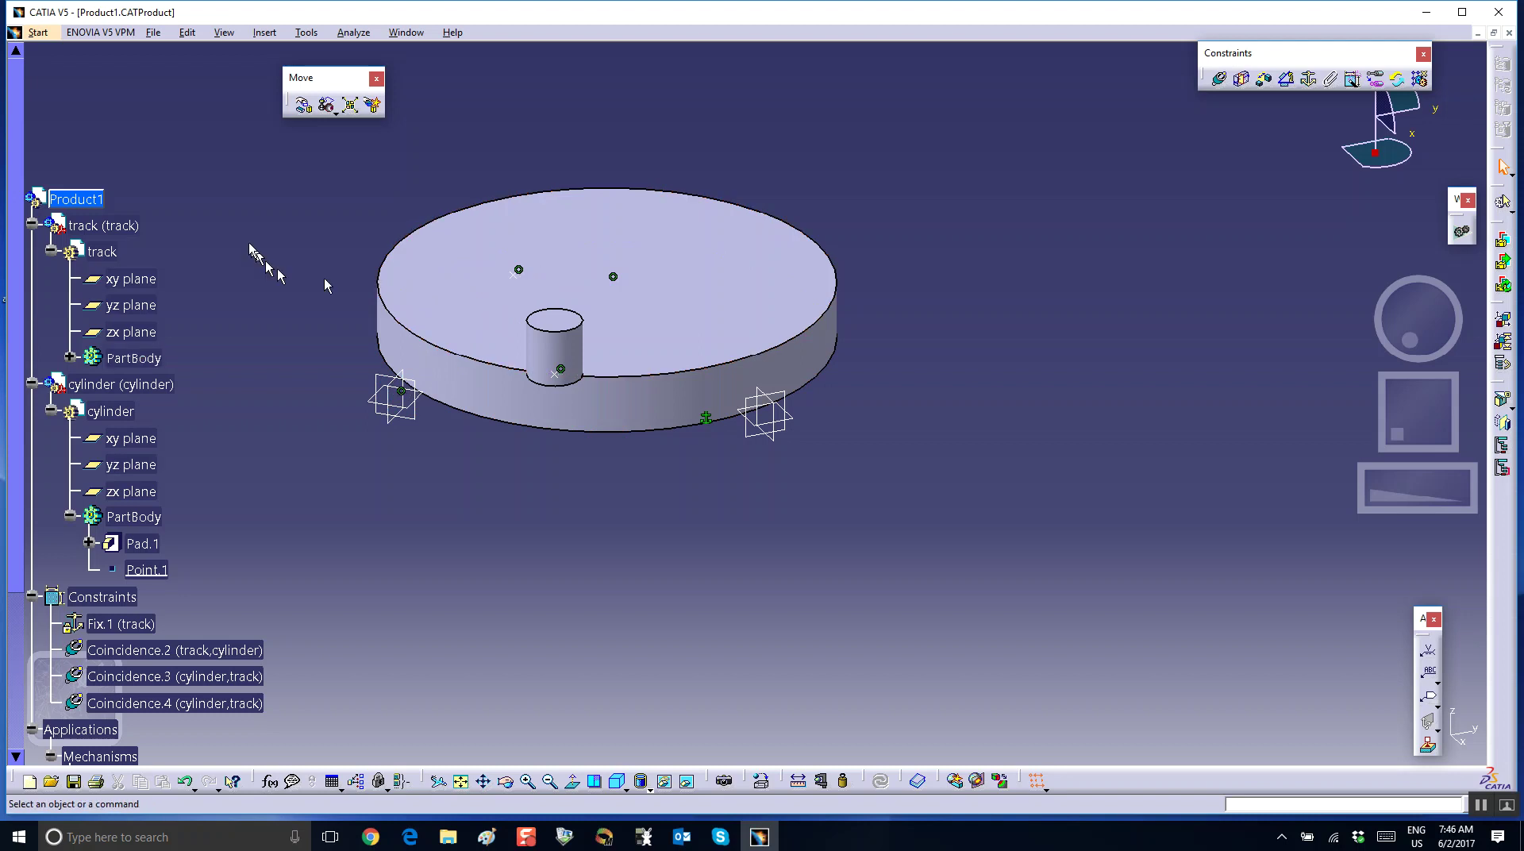
pyautogui.scroll(-4, 235, 246)
# - Switch back to the DMU Kinematics workbench
pyautogui.click(38, 32)
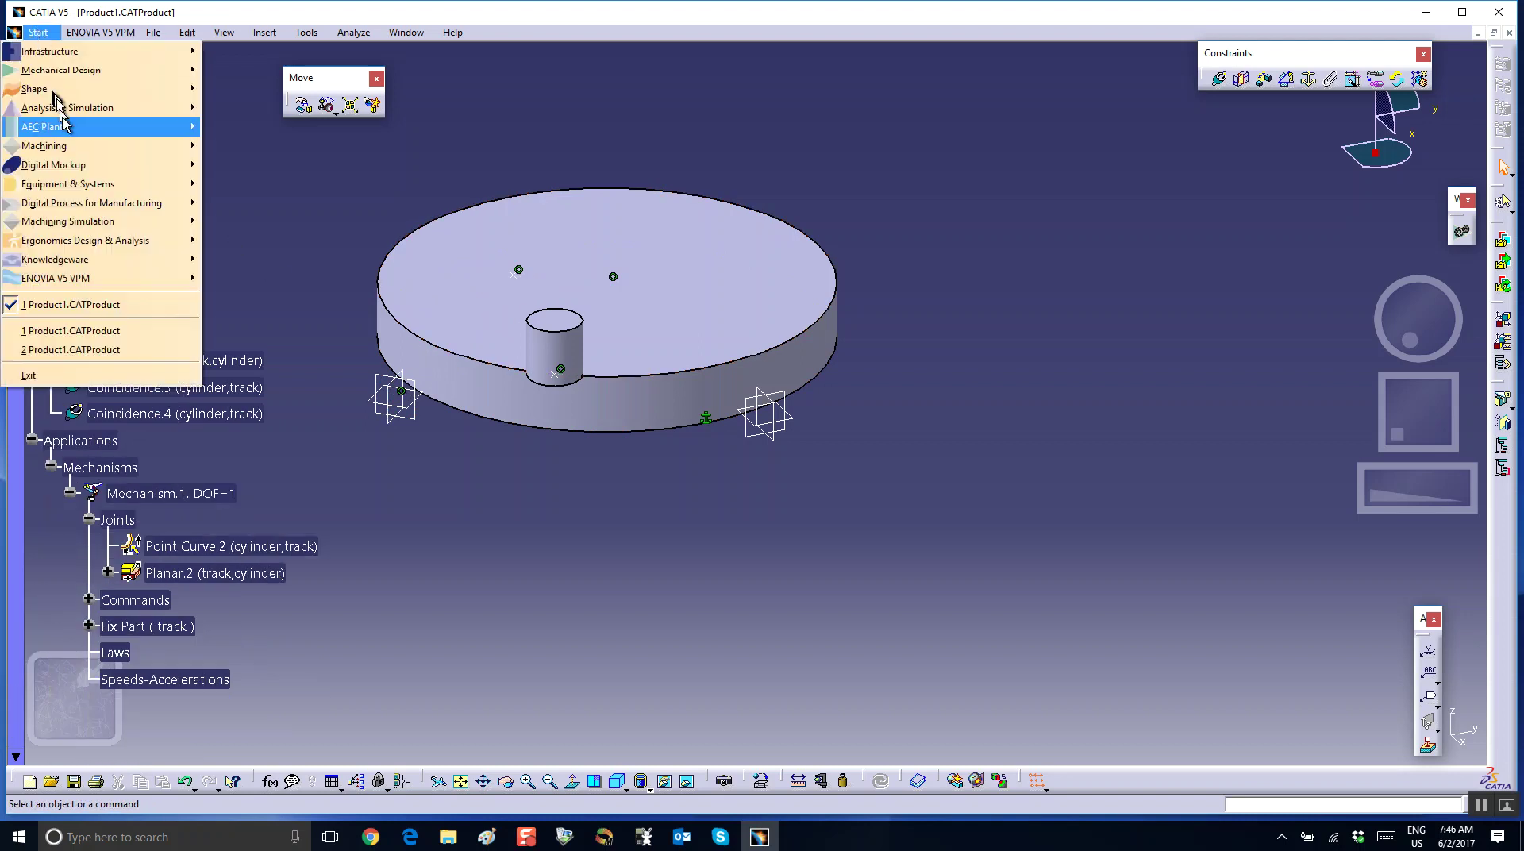
pyautogui.moveTo(70, 167)
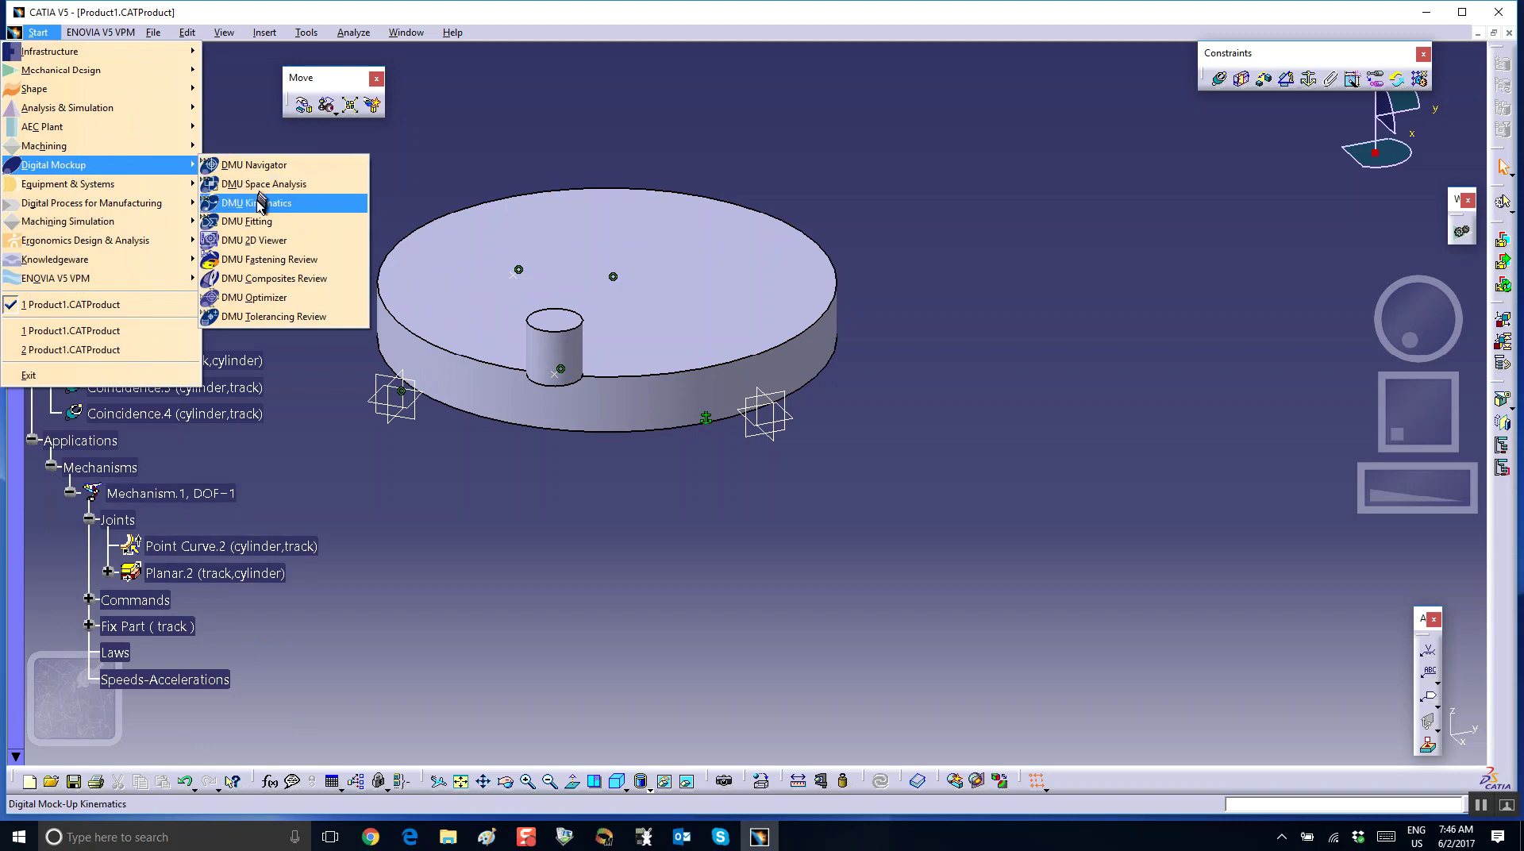
pyautogui.click(256, 203)
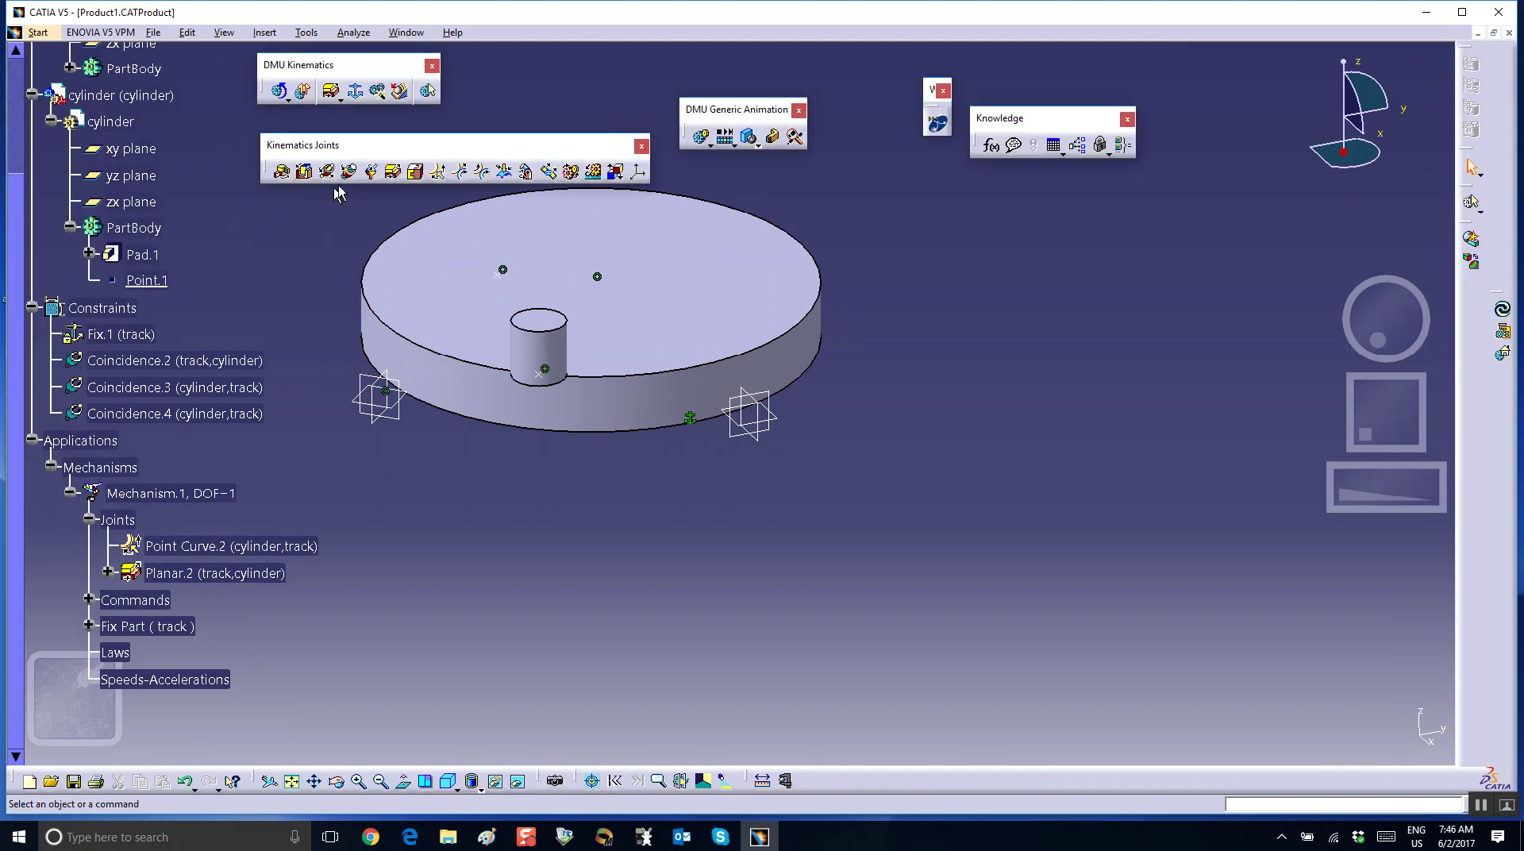
# - Create Point Surface.3 from the cylinder's yz plane and the track's Point.1, reaching DOF=0
pyautogui.click(505, 170)
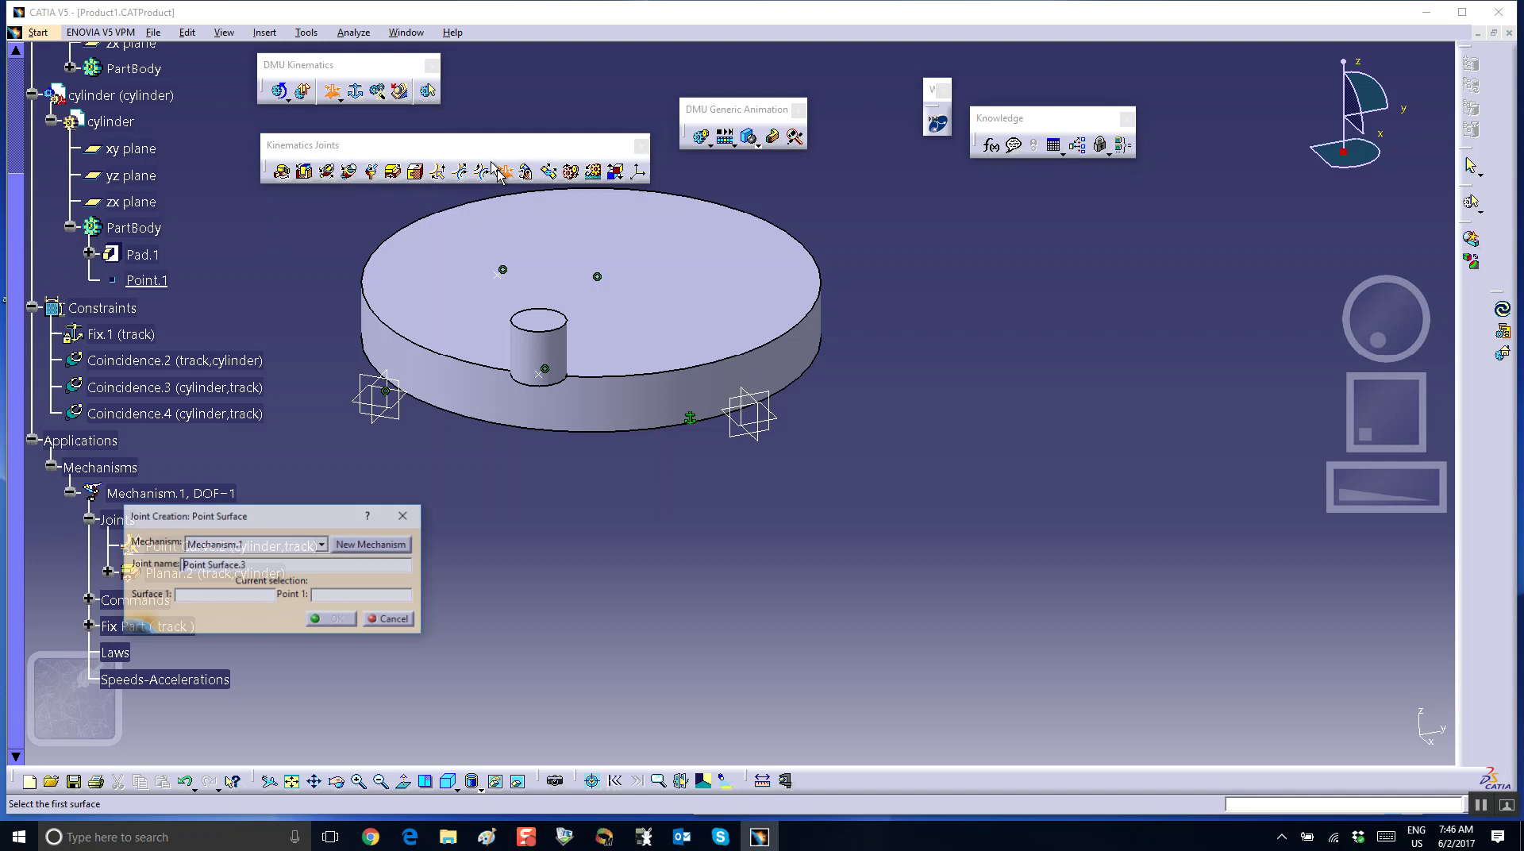
pyautogui.click(384, 376)
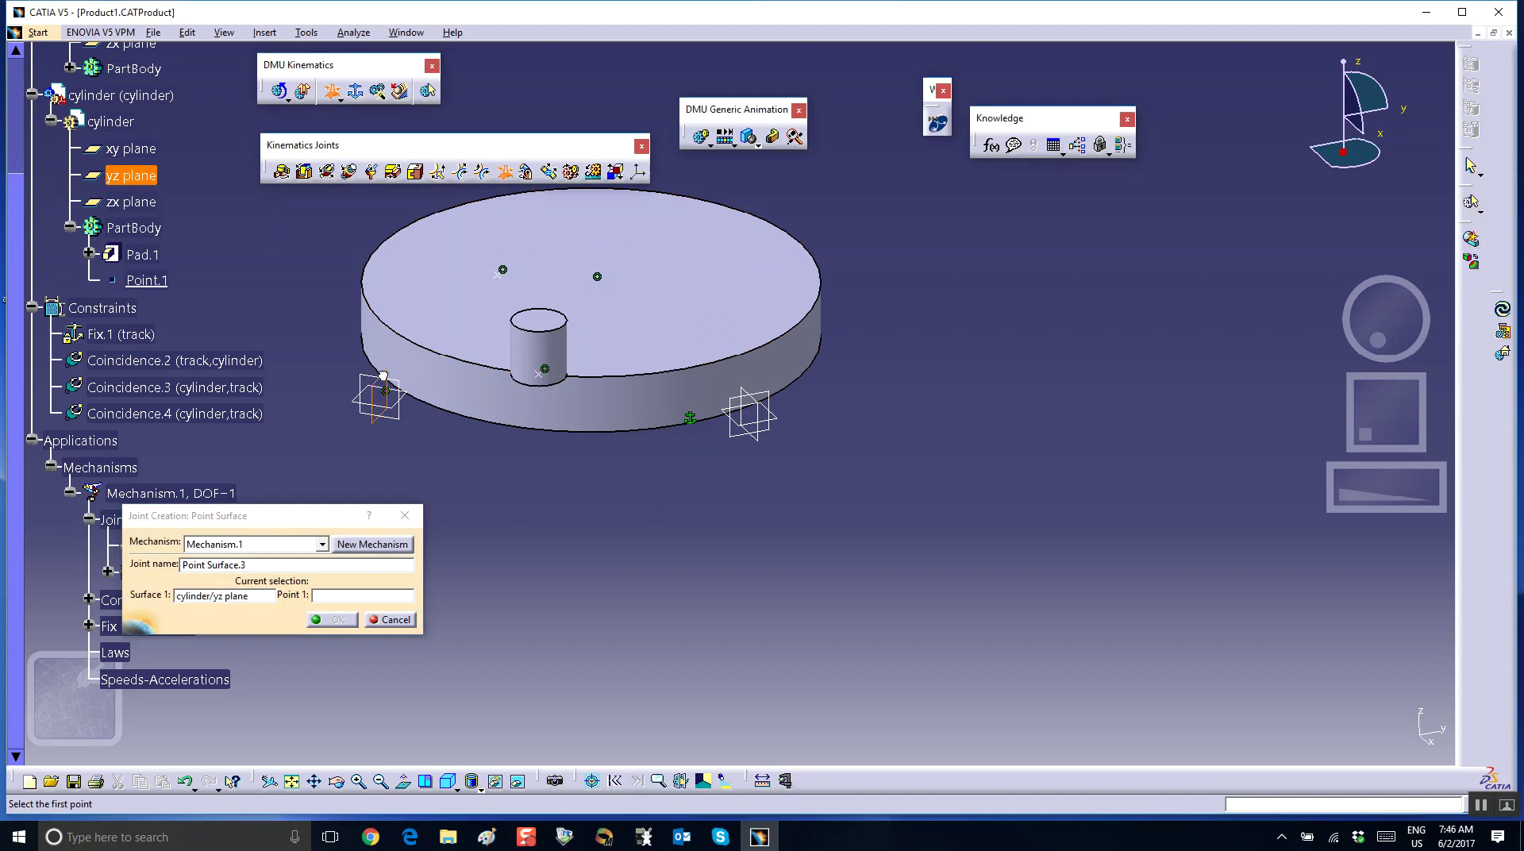
pyautogui.click(502, 270)
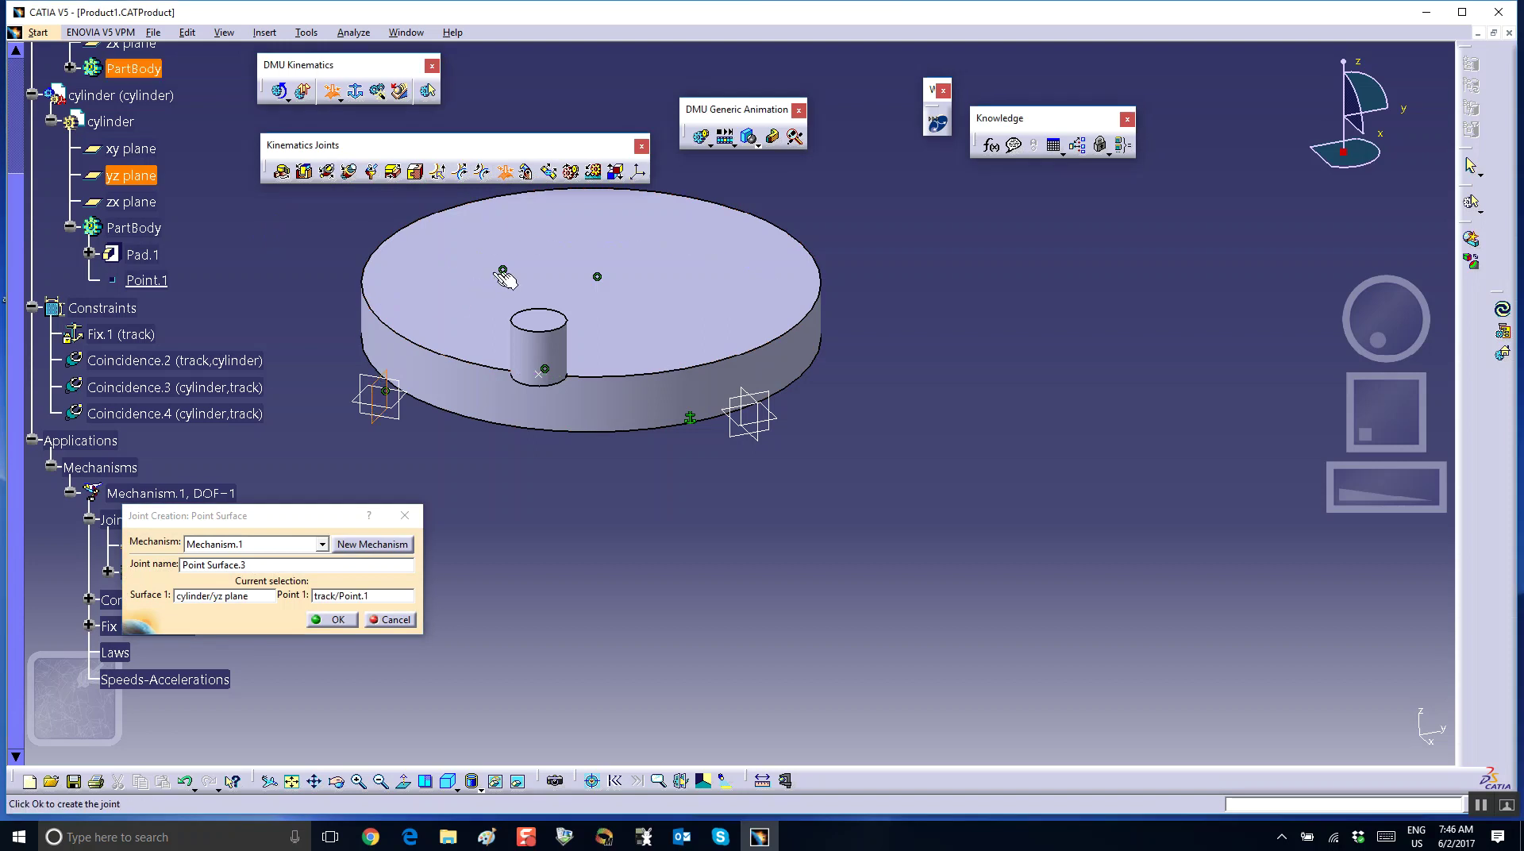
pyautogui.click(339, 617)
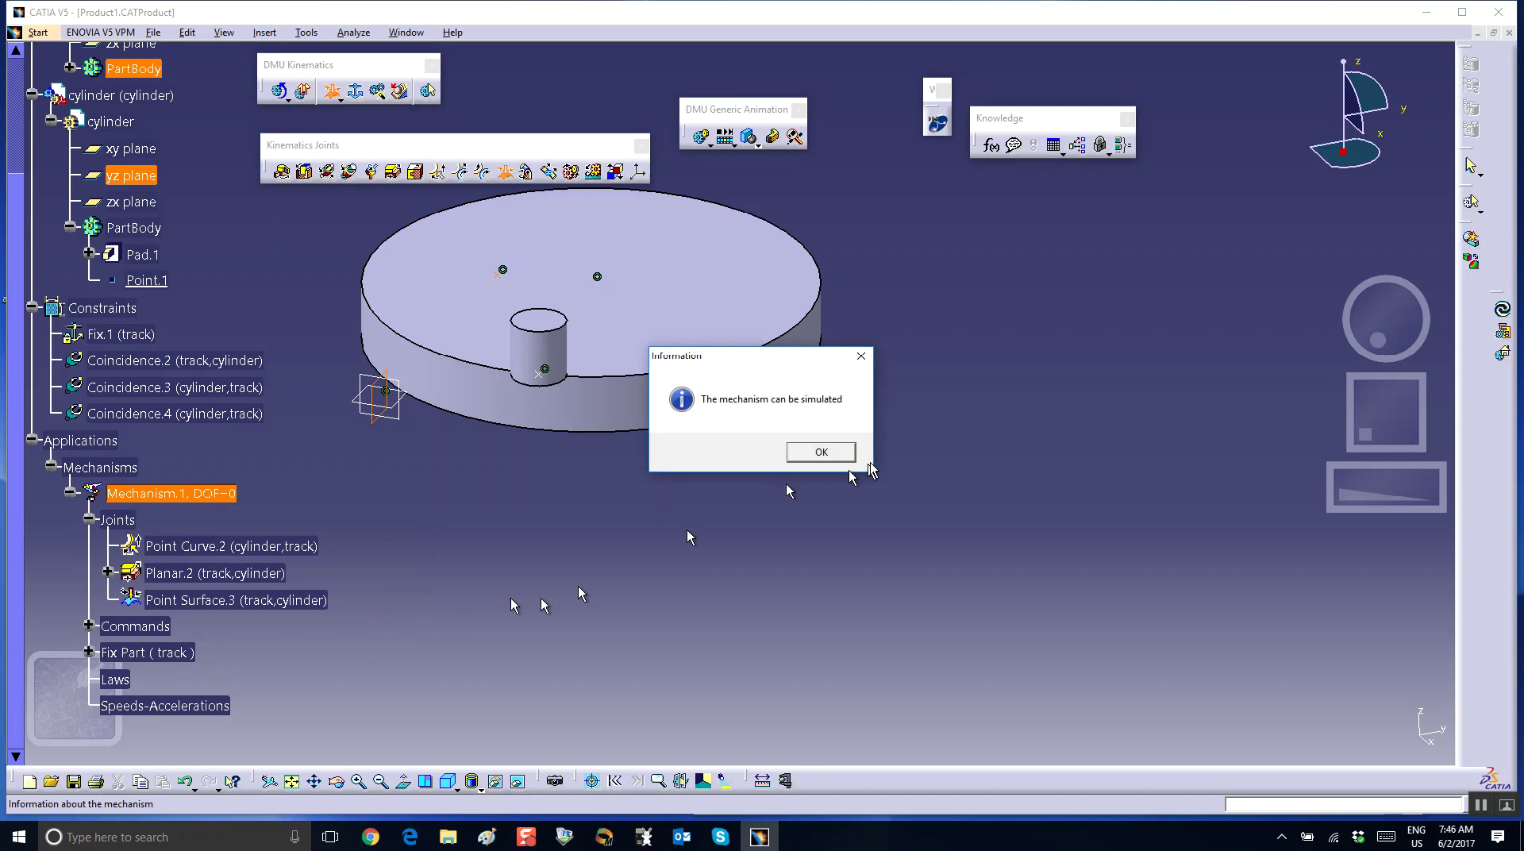
pyautogui.click(819, 454)
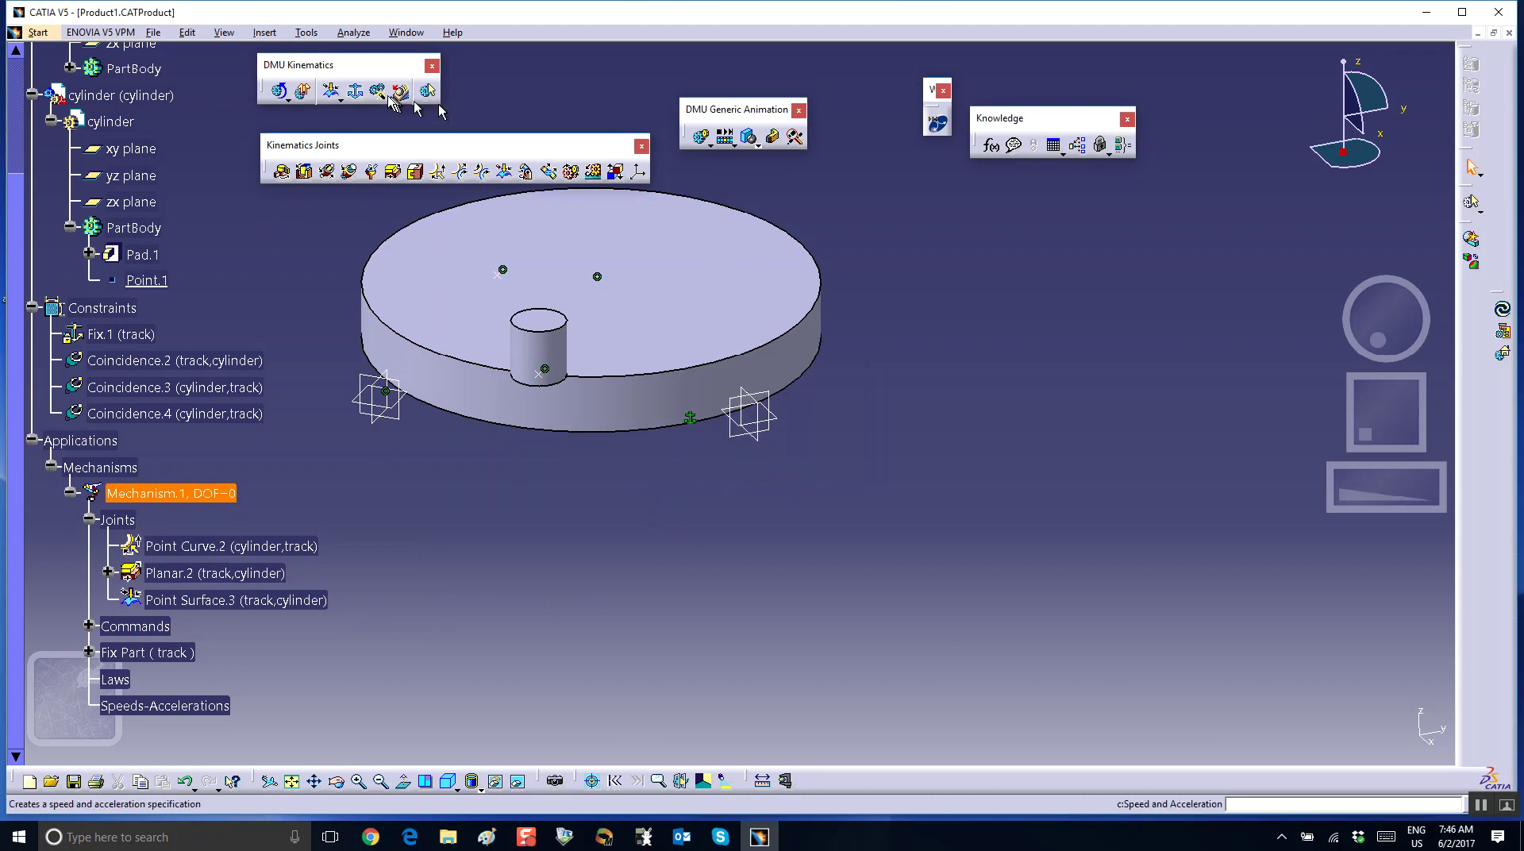
# - Run Simulation with Commands, driving Command.1 to move the cylinder around the track and back
pyautogui.click(279, 90)
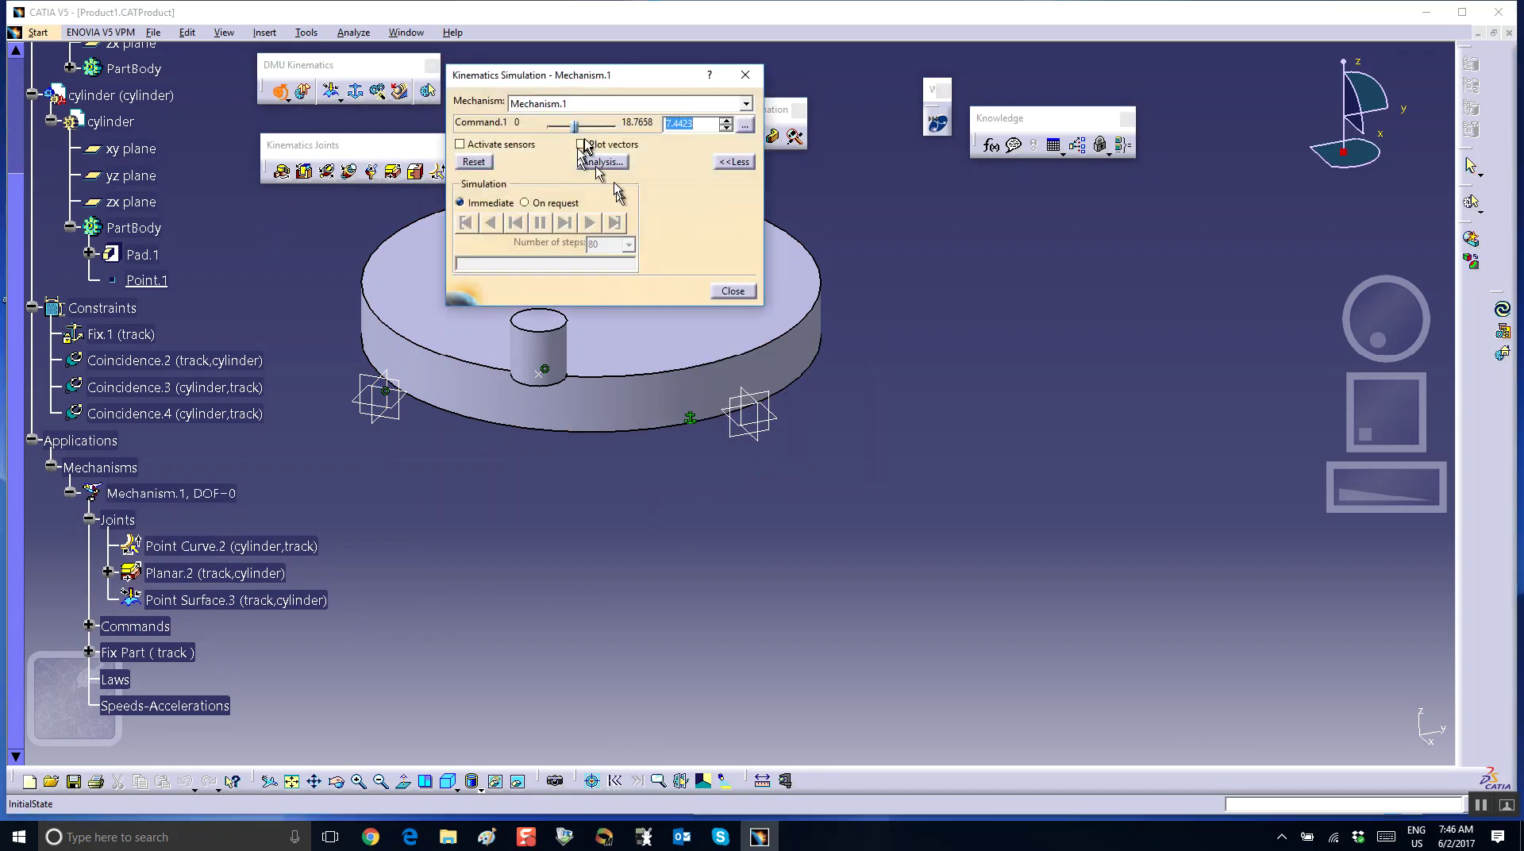
pyautogui.moveTo(572, 129)
pyautogui.mouseDown()
pyautogui.moveTo(601, 125)
pyautogui.moveTo(546, 129)
pyautogui.mouseUp()
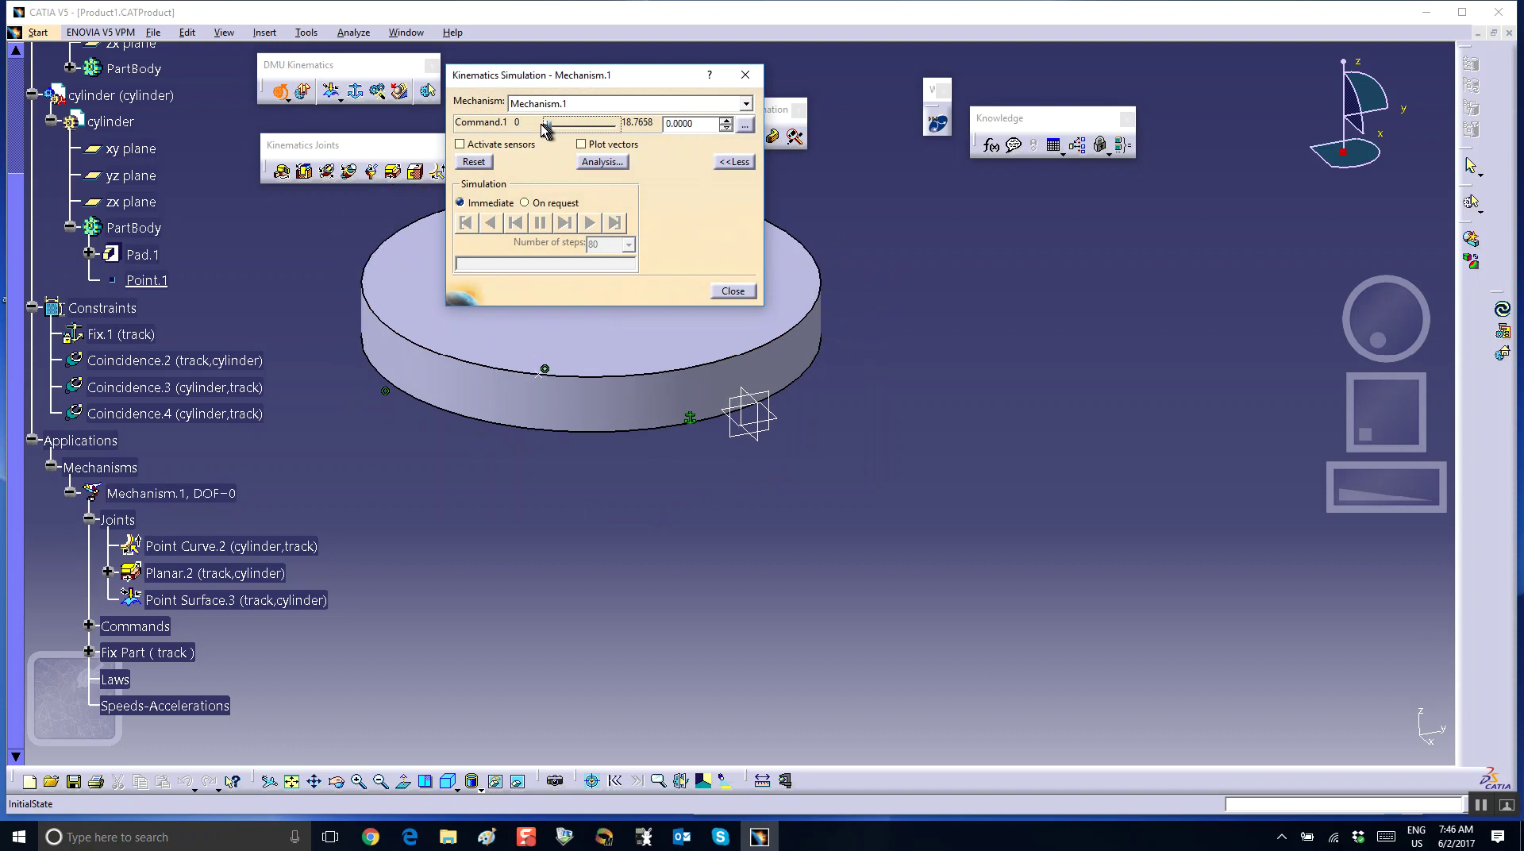
pyautogui.click(733, 290)
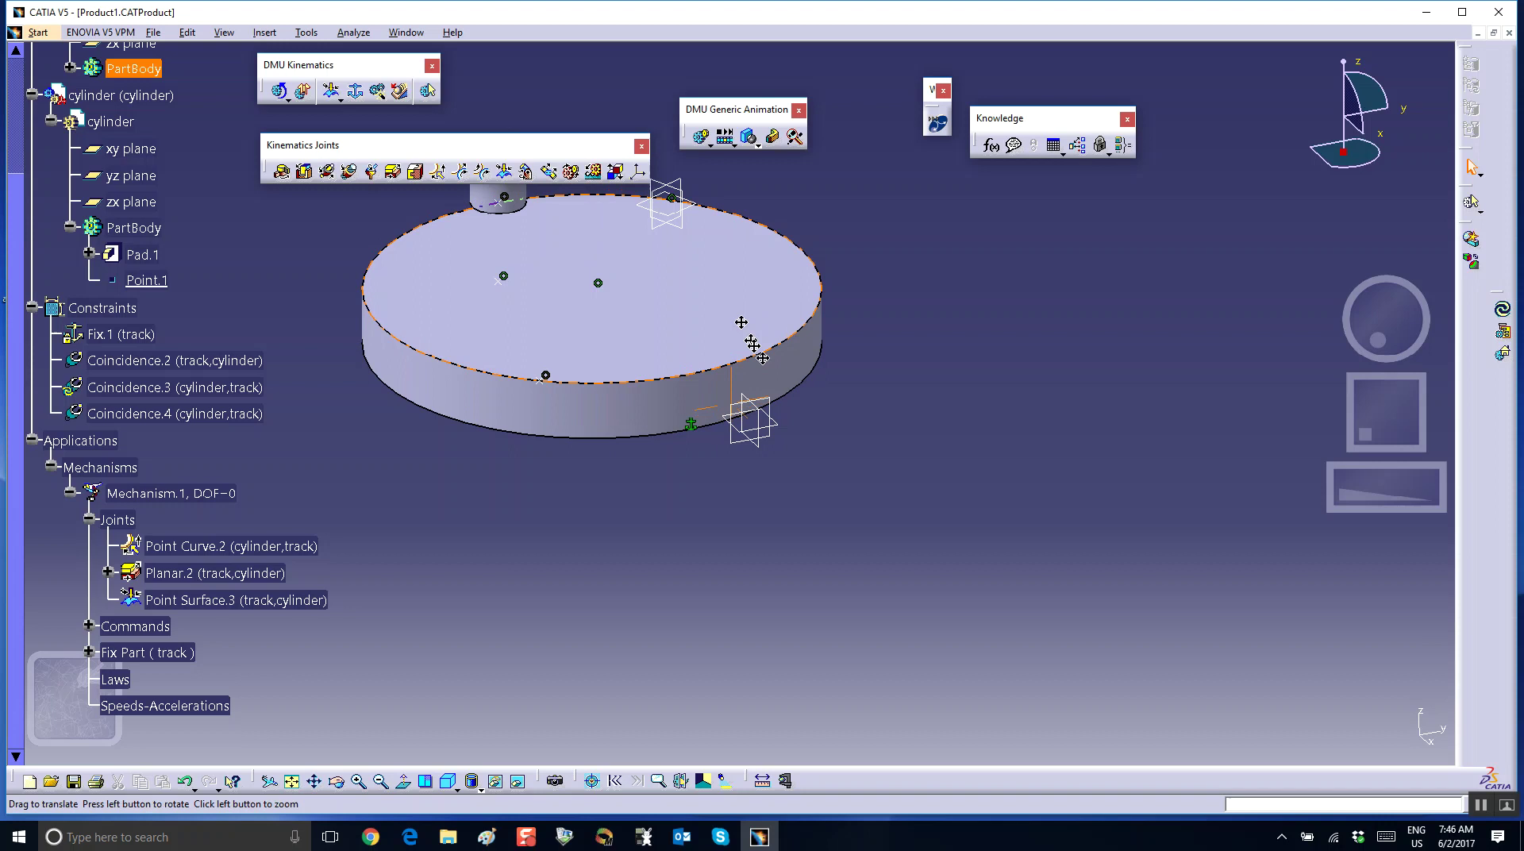
pyautogui.moveTo(711, 317); pyautogui.dragTo(833, 461, button='middle')
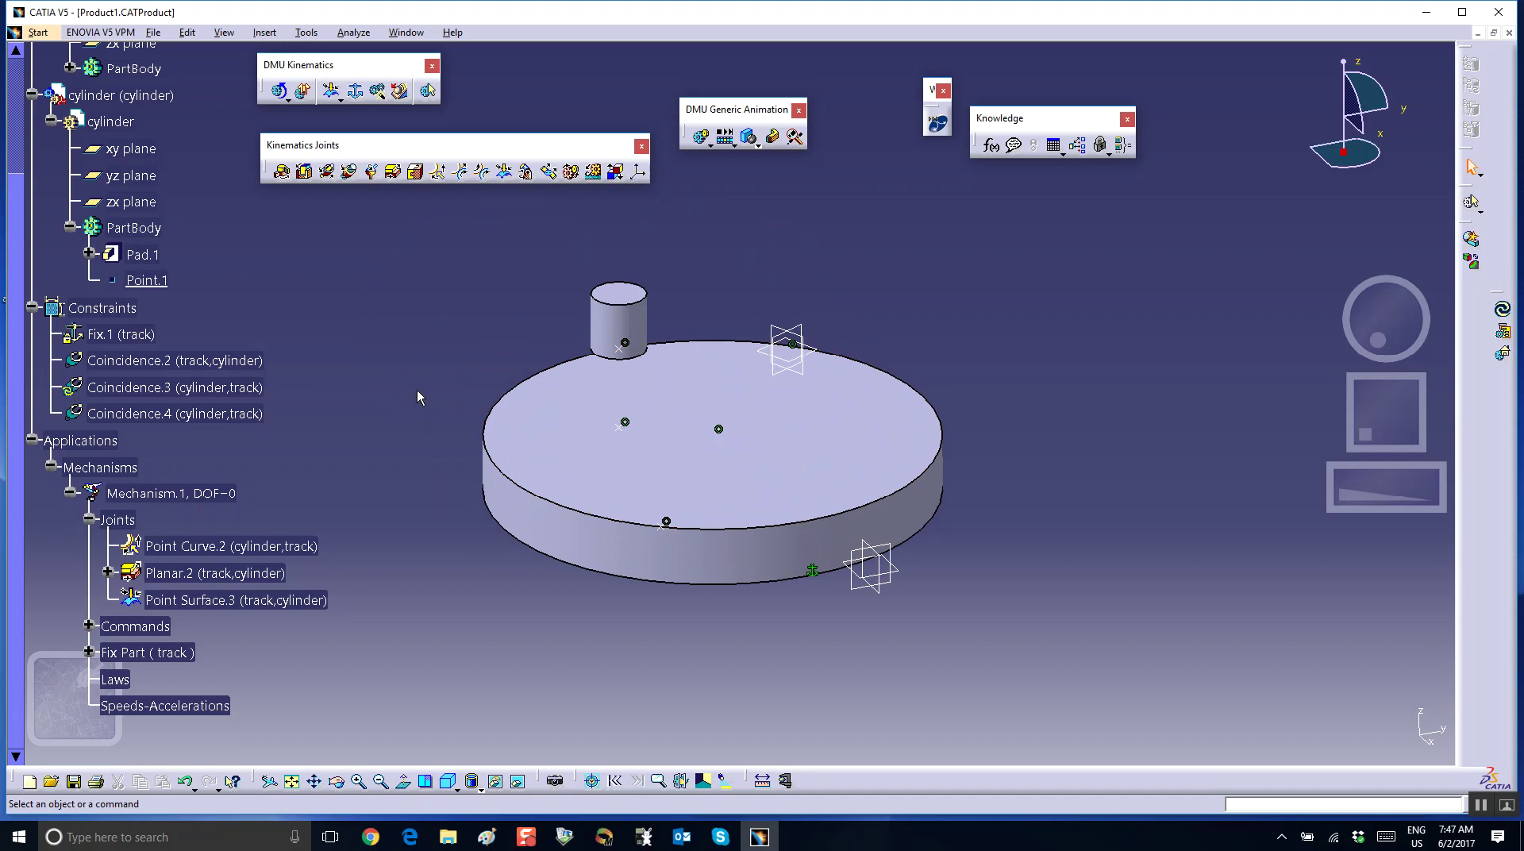
pyautogui.scroll(-3, 418, 388)
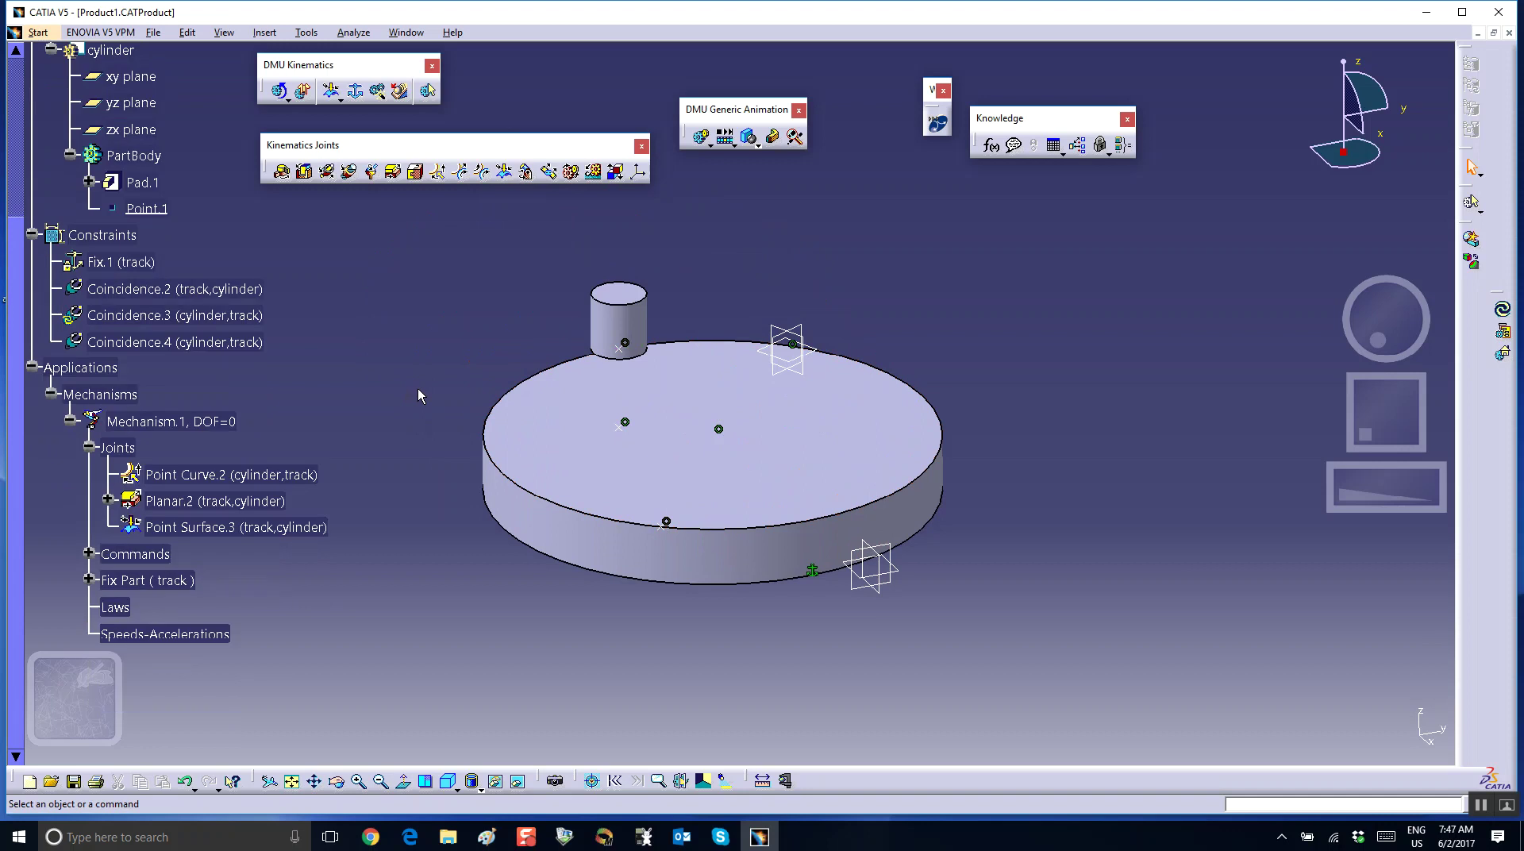
pyautogui.scroll(-3, 418, 389)
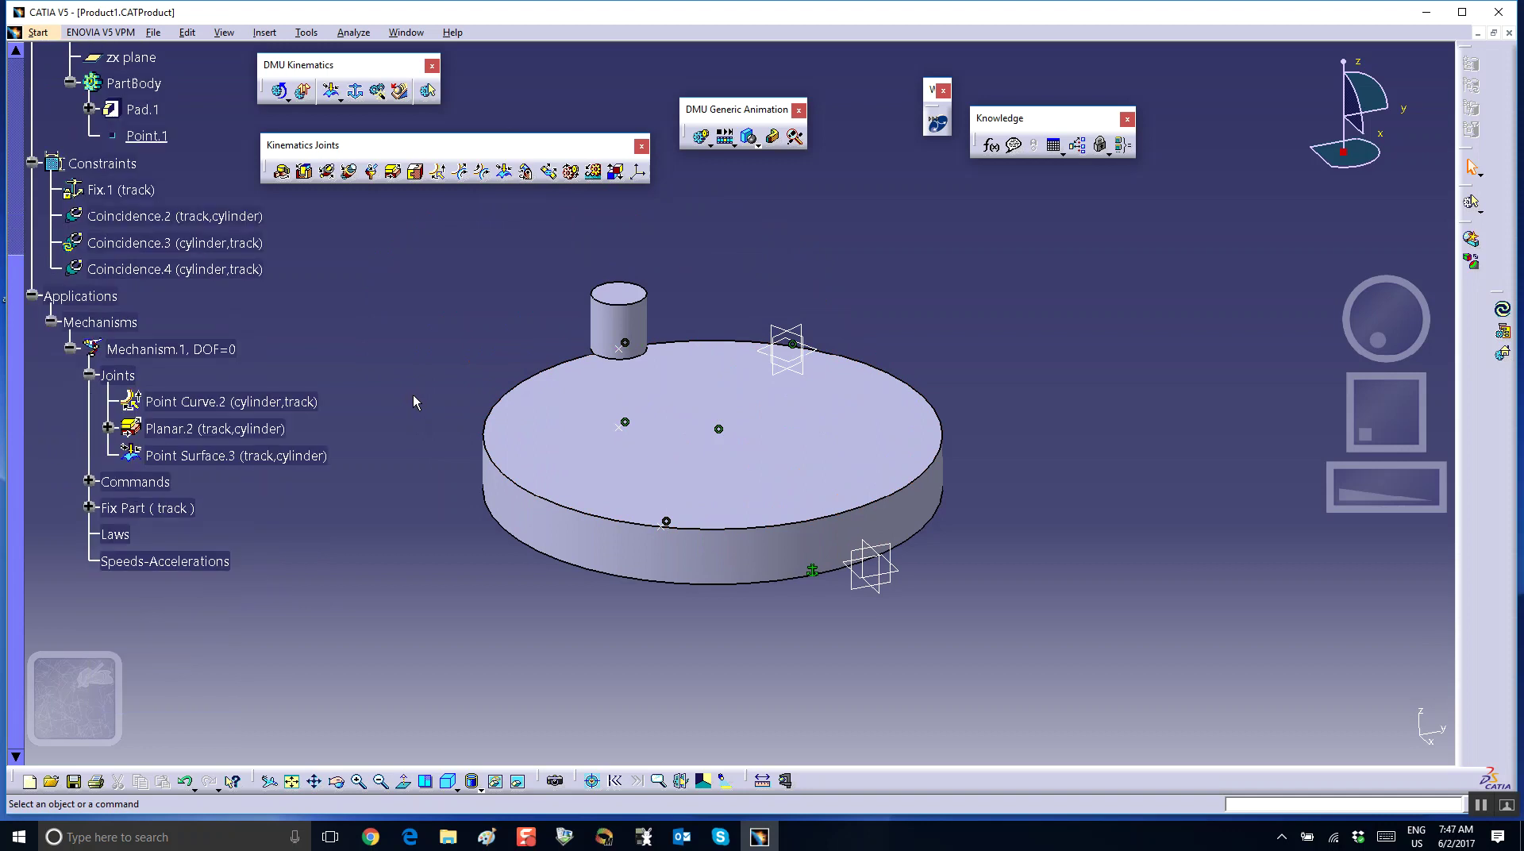